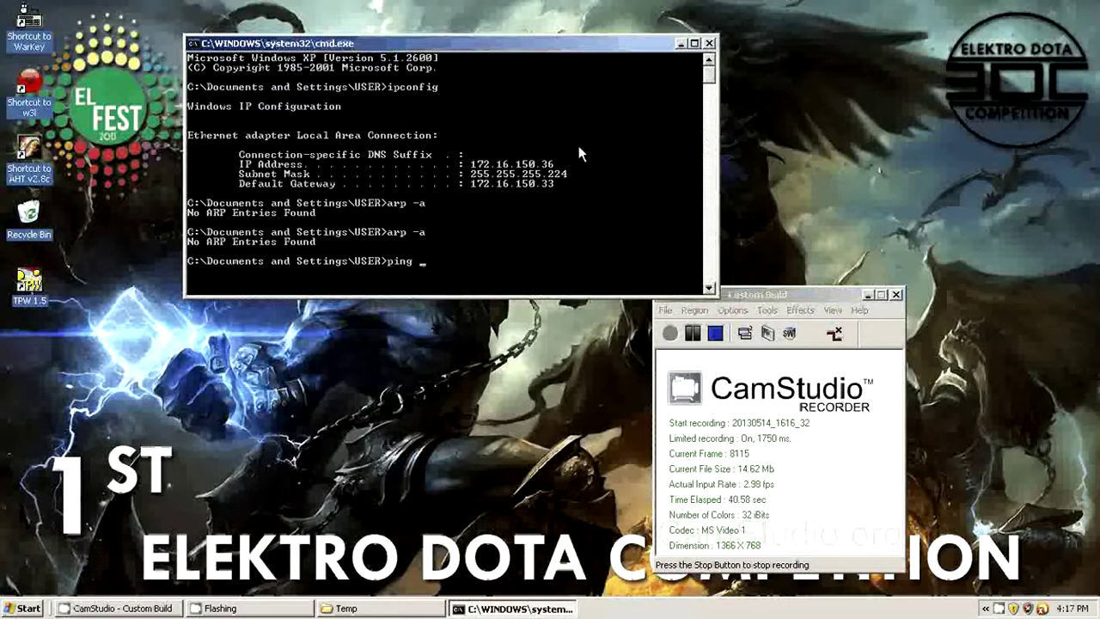
Step: Ping the gateway 172.16.150.33 in Command Prompt and stop it to see the statistics
{"action": "type", "text": "172.16"}
{"action": "type", "text": ".15."}
{"action": "type", "text": "0.33"}
{"action": "key", "text": "Return"}
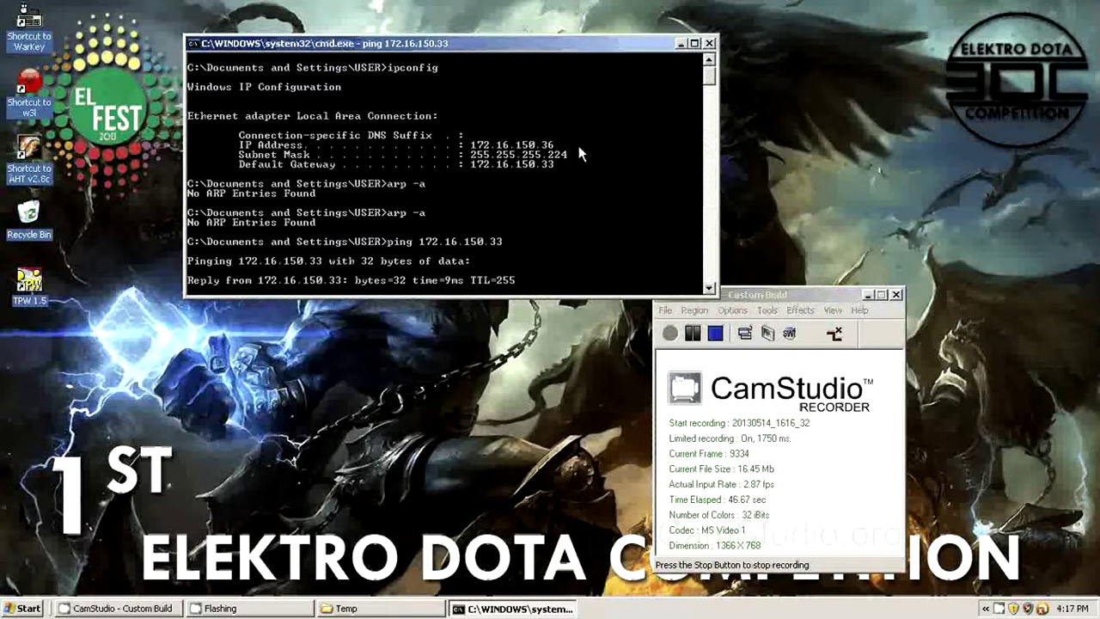
{"action": "key", "text": "ctrl+c"}
Step: List the ARP table with arp -a, showing 172.16.150.33 as dynamic, then launch Google Chrome
{"action": "type", "text": "arp -a"}
{"action": "key", "text": "Return"}
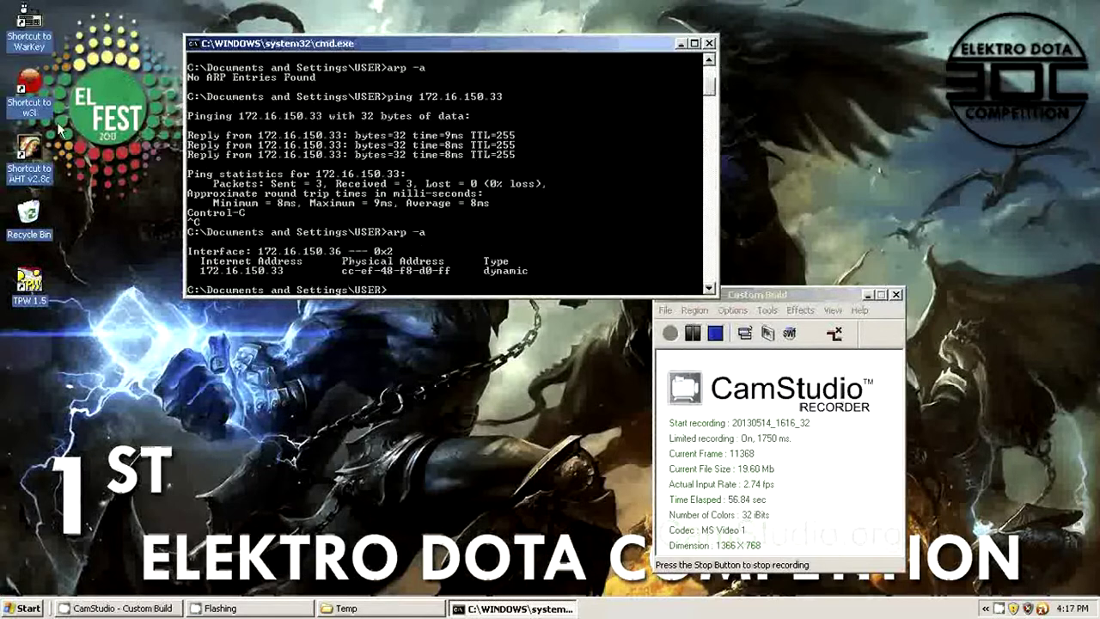
{"action": "left_click", "coordinate": [24, 608]}
{"action": "left_click", "coordinate": [66, 232]}
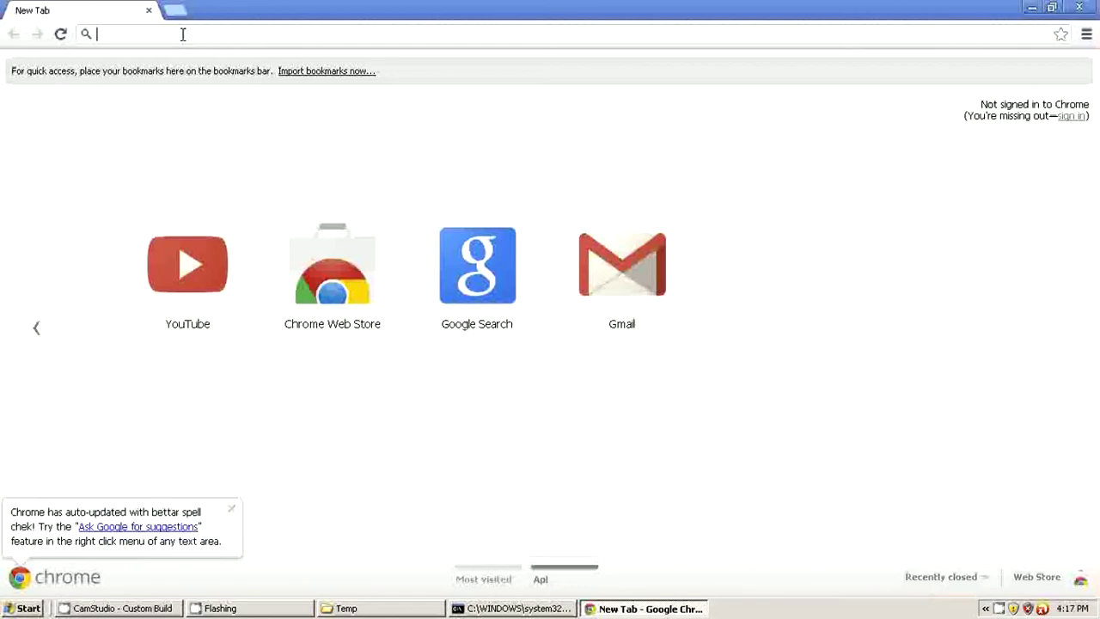
Step: Go to the SIMAK login site simak.ft.unud.ac.id from Chrome's address bar, then switch to the BackTrack desktop
{"action": "type", "text": "s"}
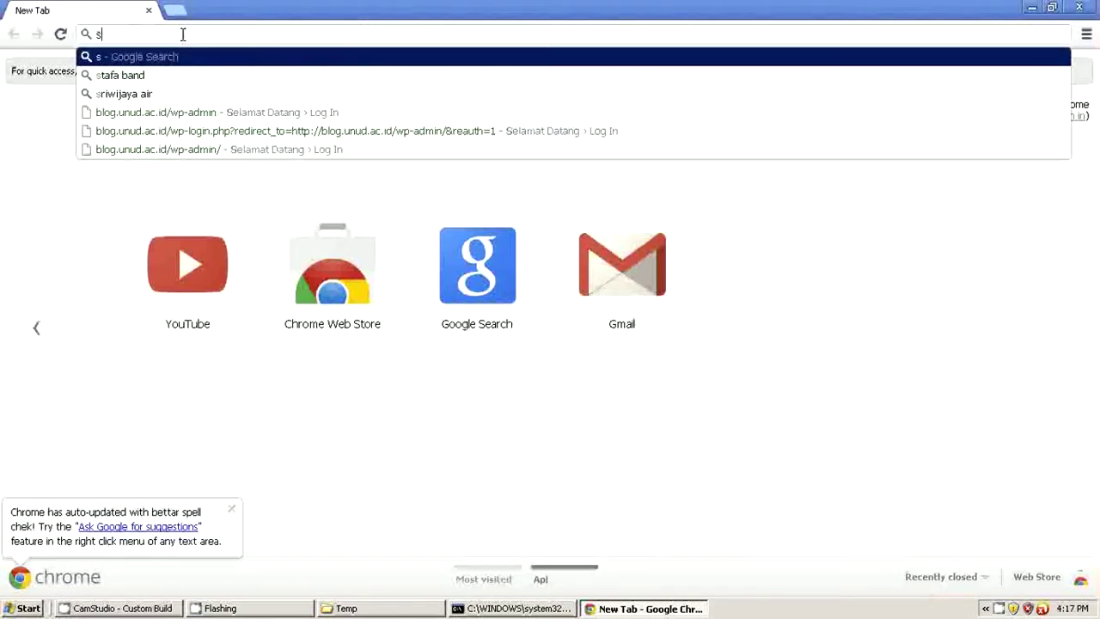
{"action": "type", "text": "imak ft"}
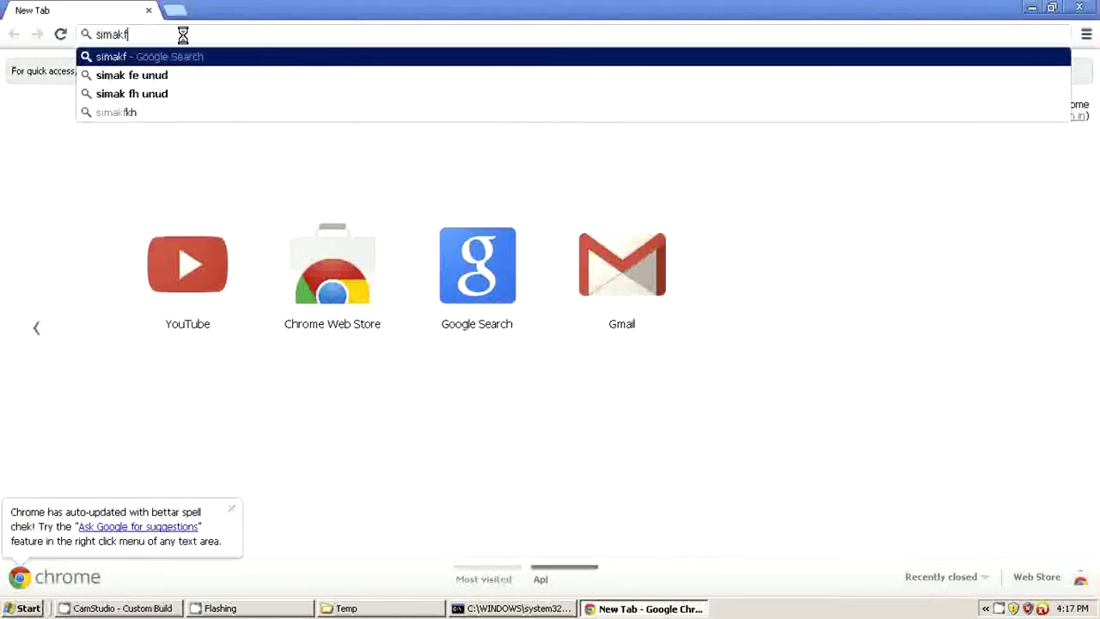
{"action": "key", "text": "BackSpace"}
{"action": "key", "text": "BackSpace"}
{"action": "key", "text": "BackSpace"}
{"action": "type", "text": "."}
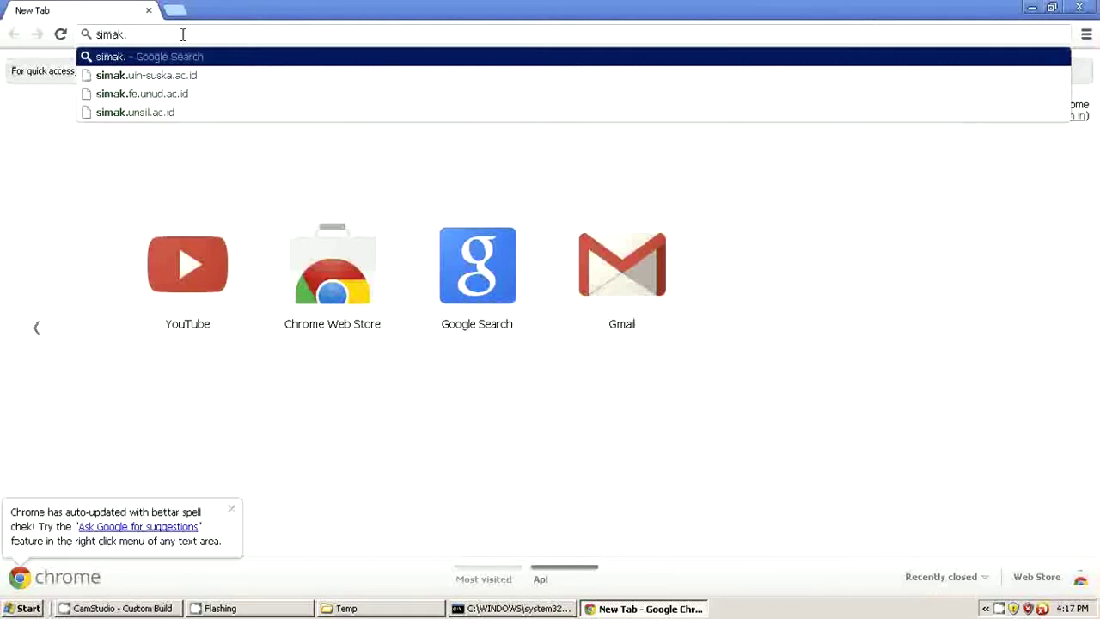
{"action": "type", "text": "ft"}
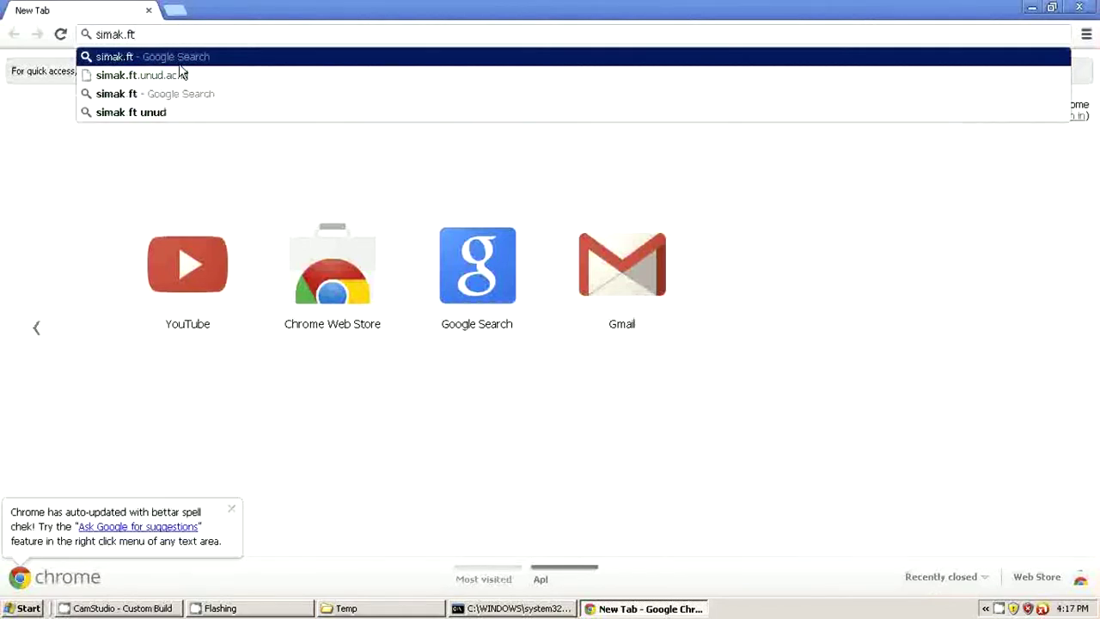
{"action": "left_click", "coordinate": [180, 74]}
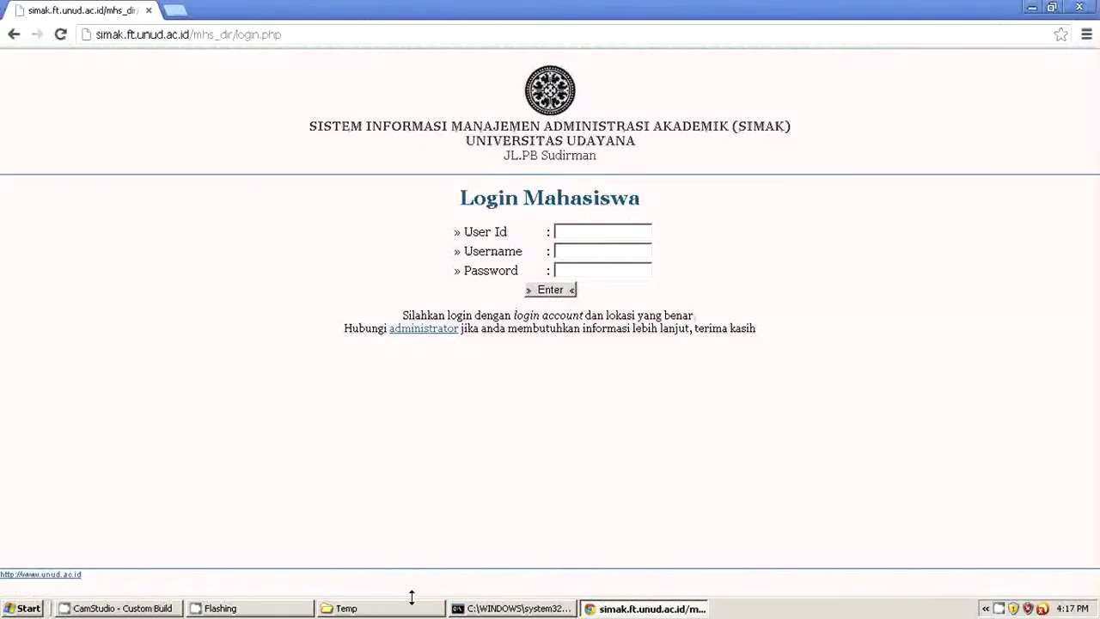
{"action": "left_click", "coordinate": [143, 608]}
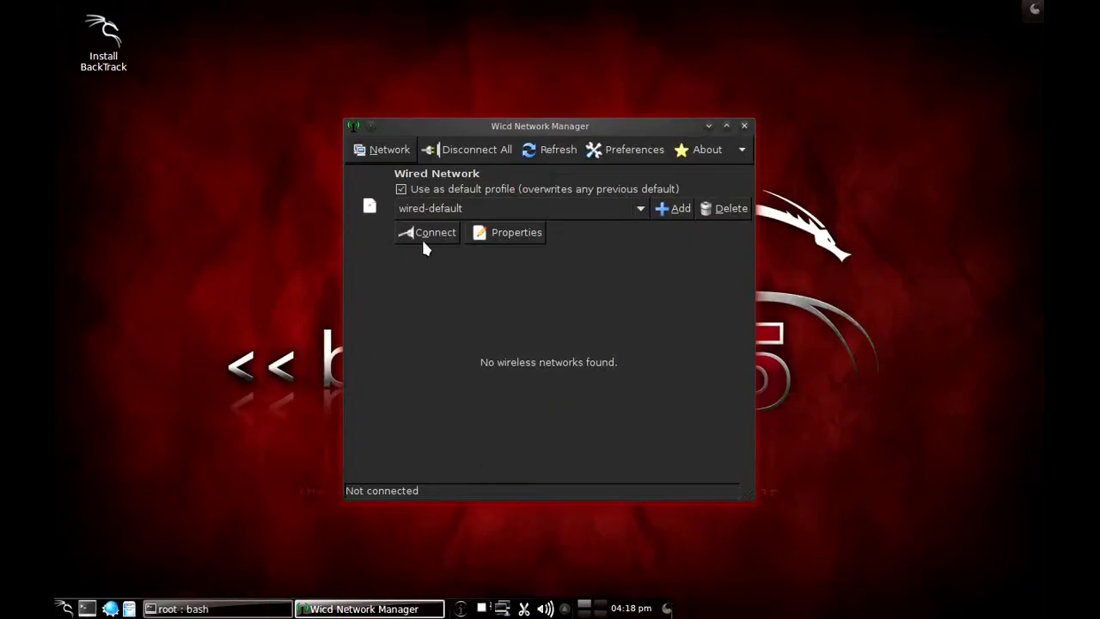
Step: Connect Wicd's wired network to get IP 172.16.150.35, close the stray terminal and minimize Wicd
{"action": "left_click", "coordinate": [424, 238]}
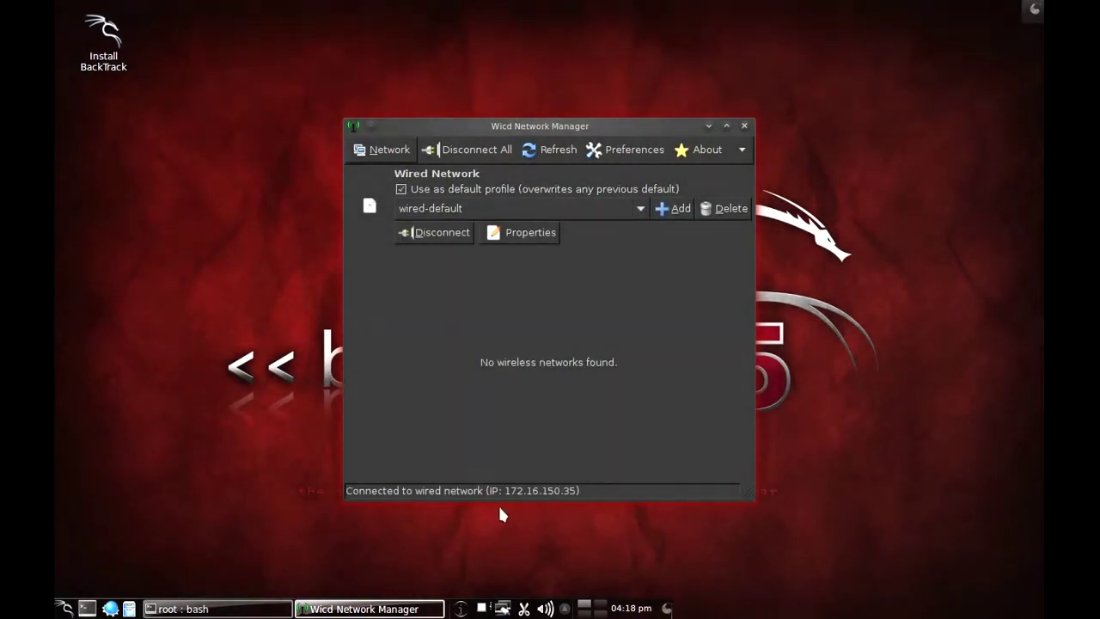
{"action": "left_click", "coordinate": [277, 608]}
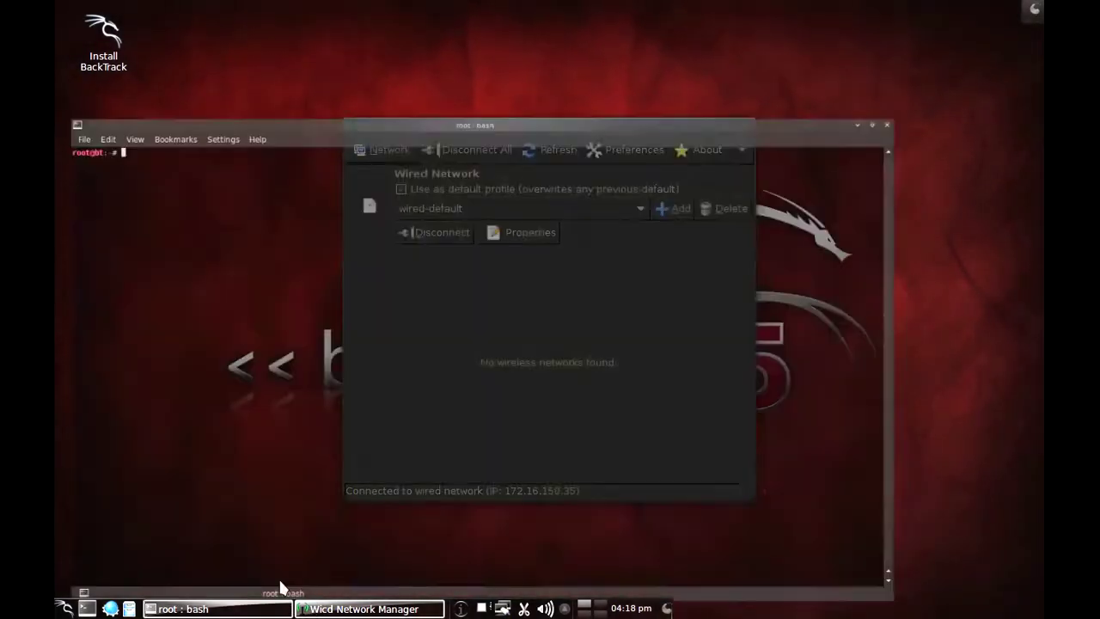
{"action": "left_click", "coordinate": [357, 494]}
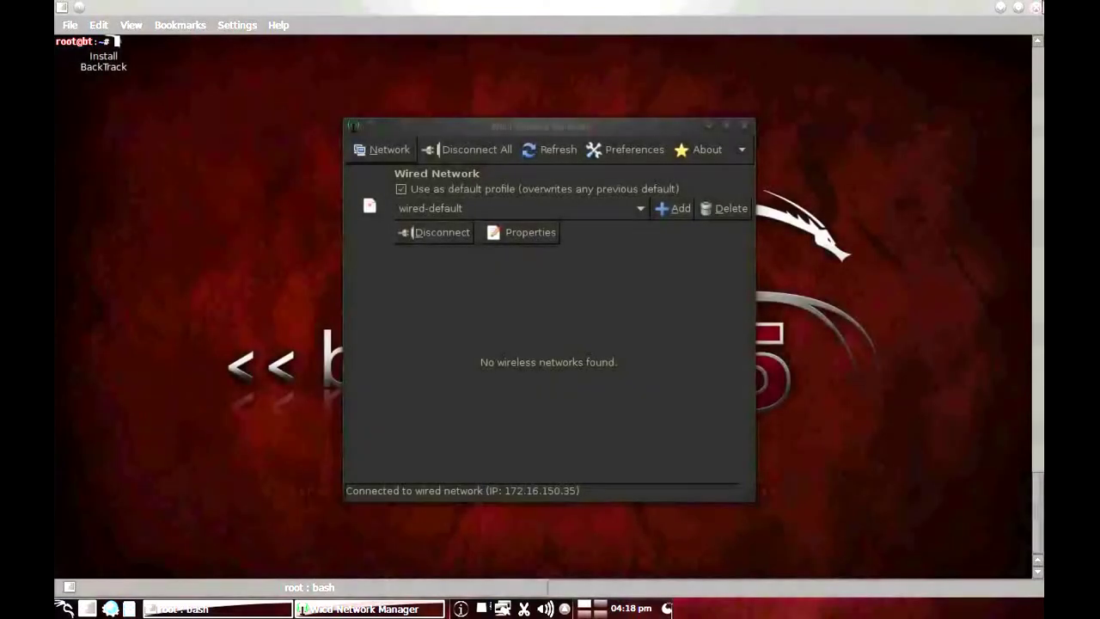
{"action": "left_click", "coordinate": [843, 121]}
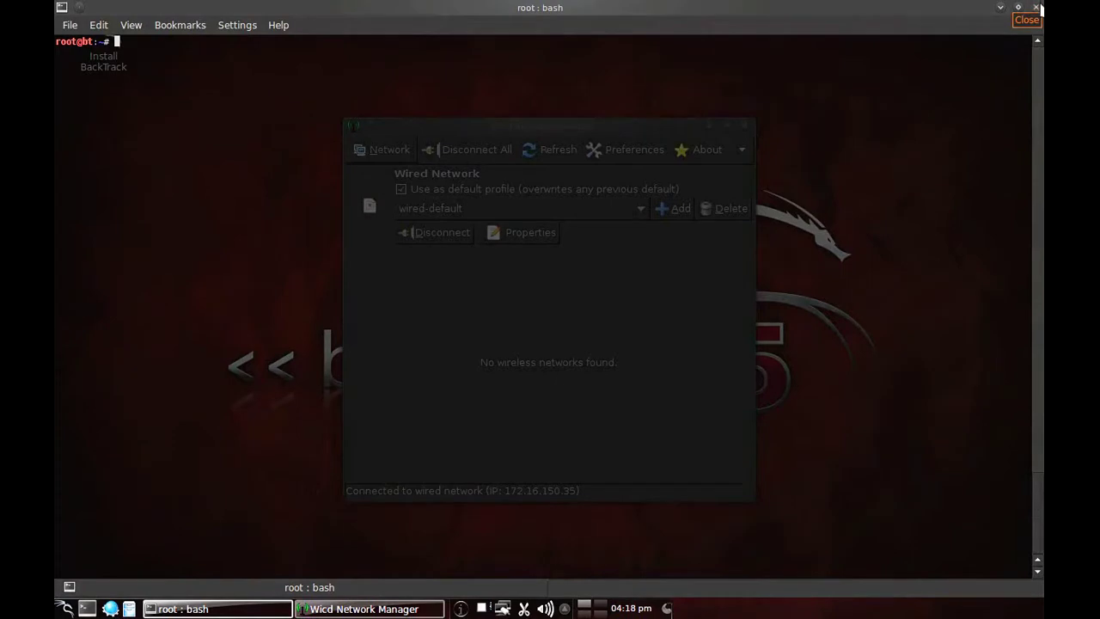
{"action": "left_click", "coordinate": [1035, 7]}
{"action": "left_click", "coordinate": [585, 609]}
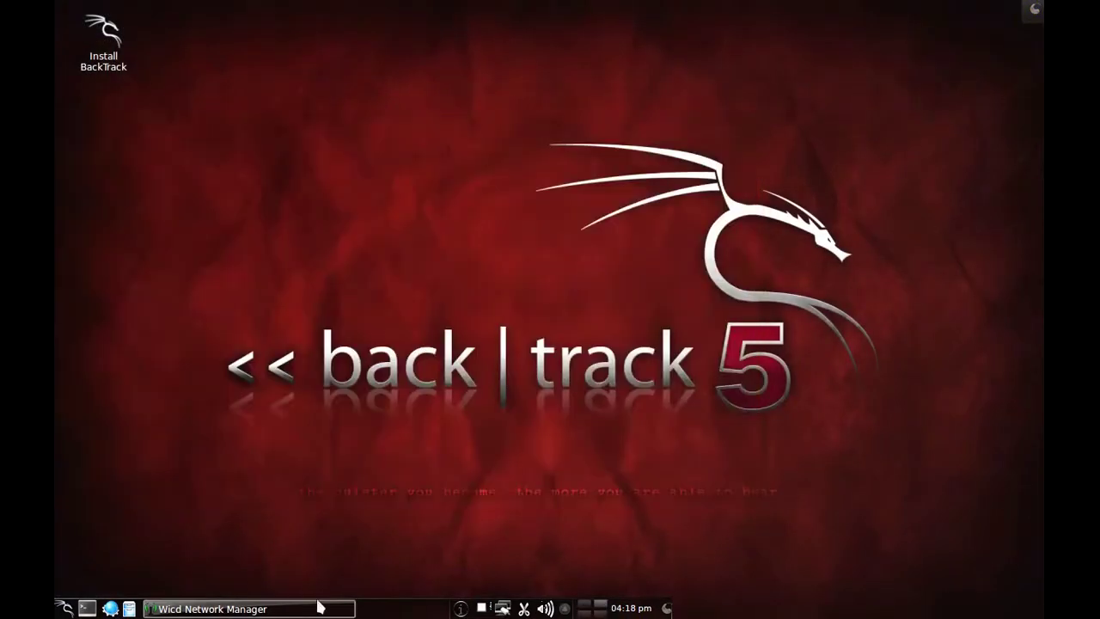
{"action": "left_click", "coordinate": [87, 608]}
Step: Run ifconfig and highlight the eth0 interface details
{"action": "type", "text": "ifconfig"}
{"action": "key", "text": "Return"}
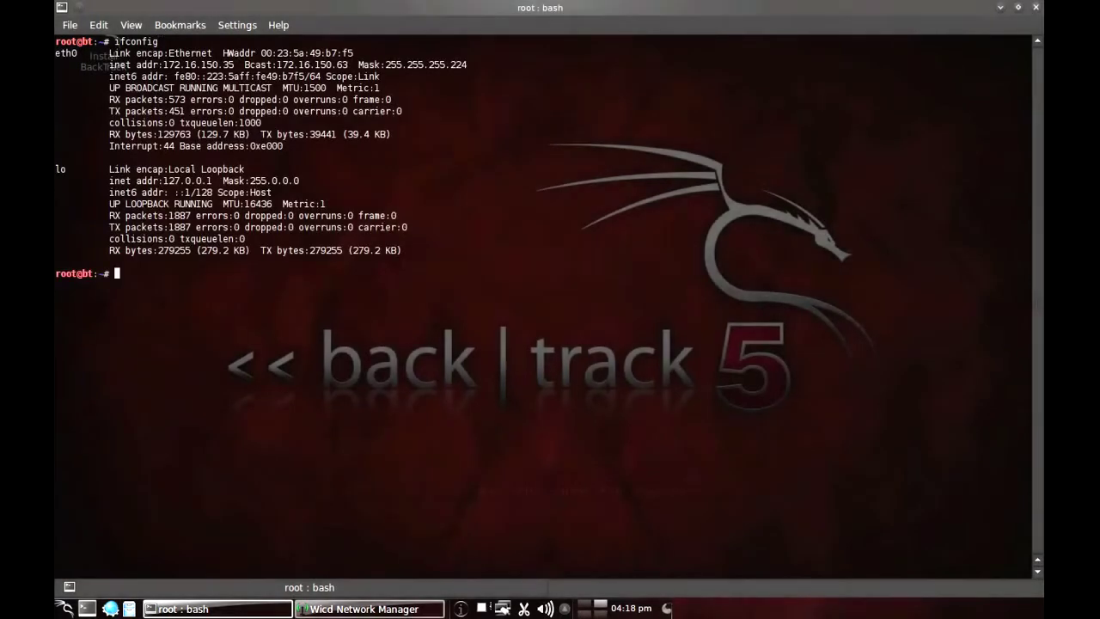
{"action": "left_click_drag", "start_coordinate": [56, 53], "coordinate": [390, 146]}
{"action": "left_click", "coordinate": [390, 146]}
Step: List the ARP table with arp -a and plain arp, highlighting gateway 172.16.150.33 on eth0
{"action": "type", "text": "arp -a"}
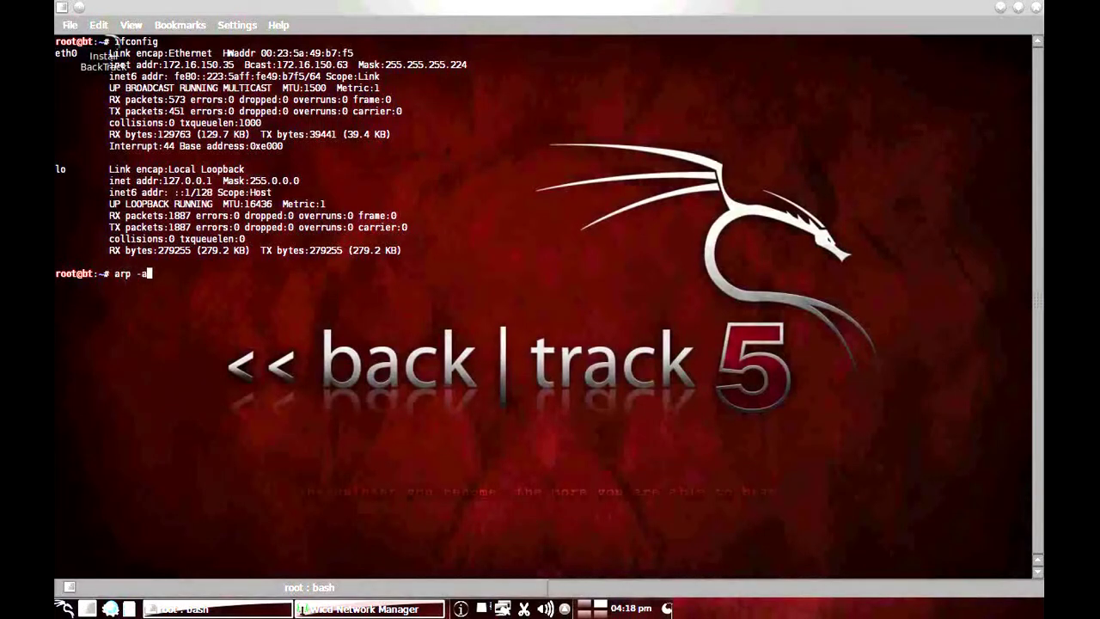
{"action": "key", "text": "Return"}
{"action": "key", "text": "Up"}
{"action": "key", "text": "BackSpace"}
{"action": "key", "text": "BackSpace"}
{"action": "key", "text": "BackSpace"}
{"action": "key", "text": "Return"}
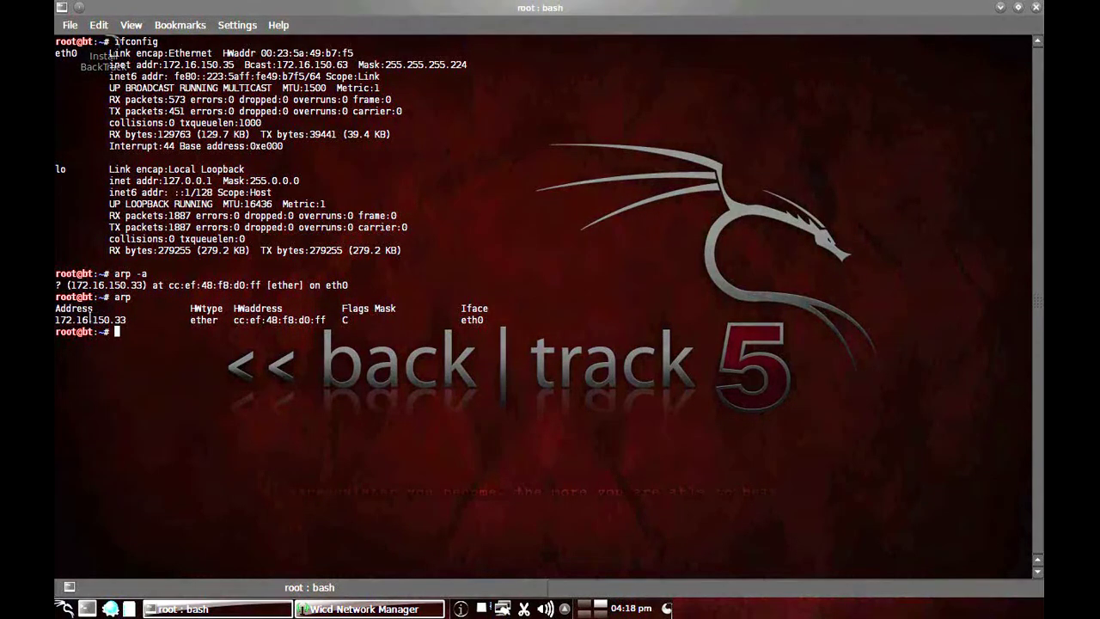
{"action": "left_click_drag", "start_coordinate": [55, 320], "coordinate": [484, 320]}
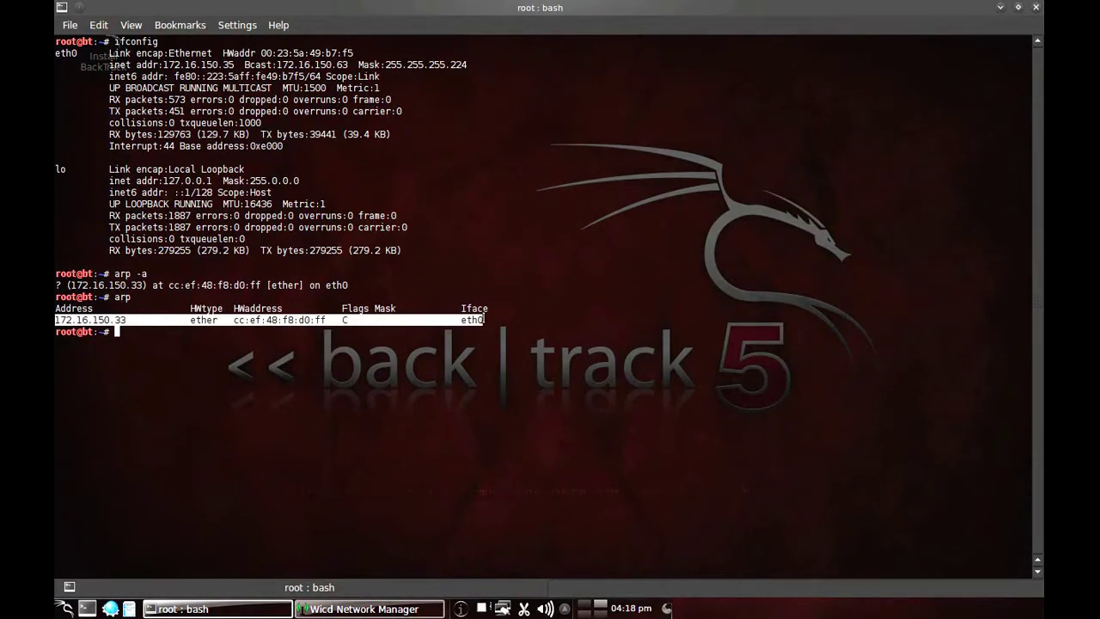
{"action": "left_click", "coordinate": [360, 356]}
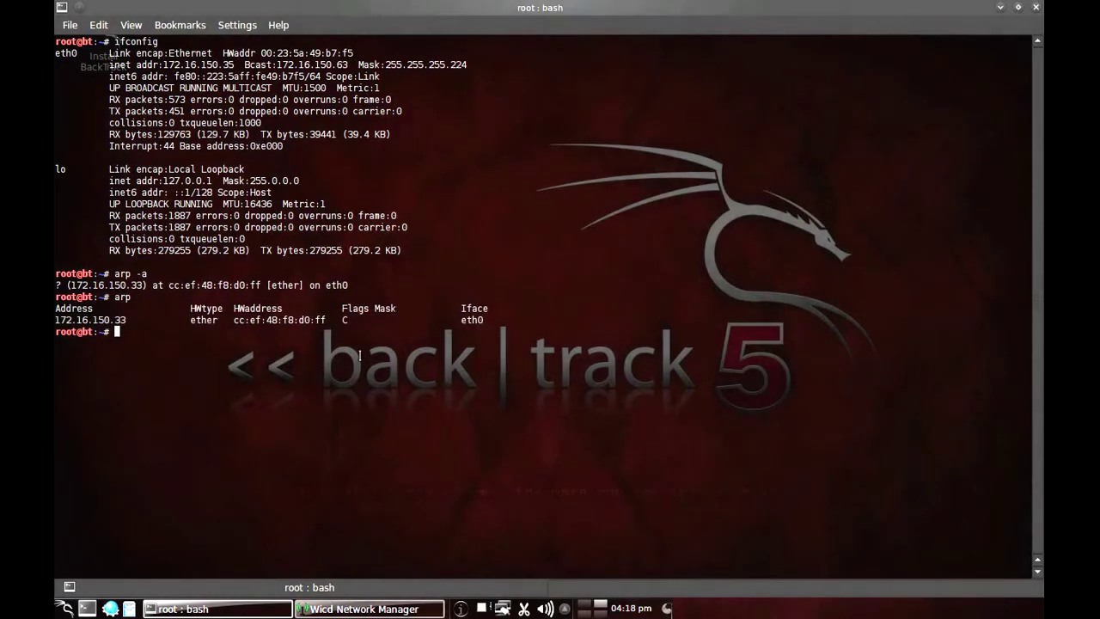
Step: Show the arp usage help with arp -h, then type clear
{"action": "type", "text": "n"}
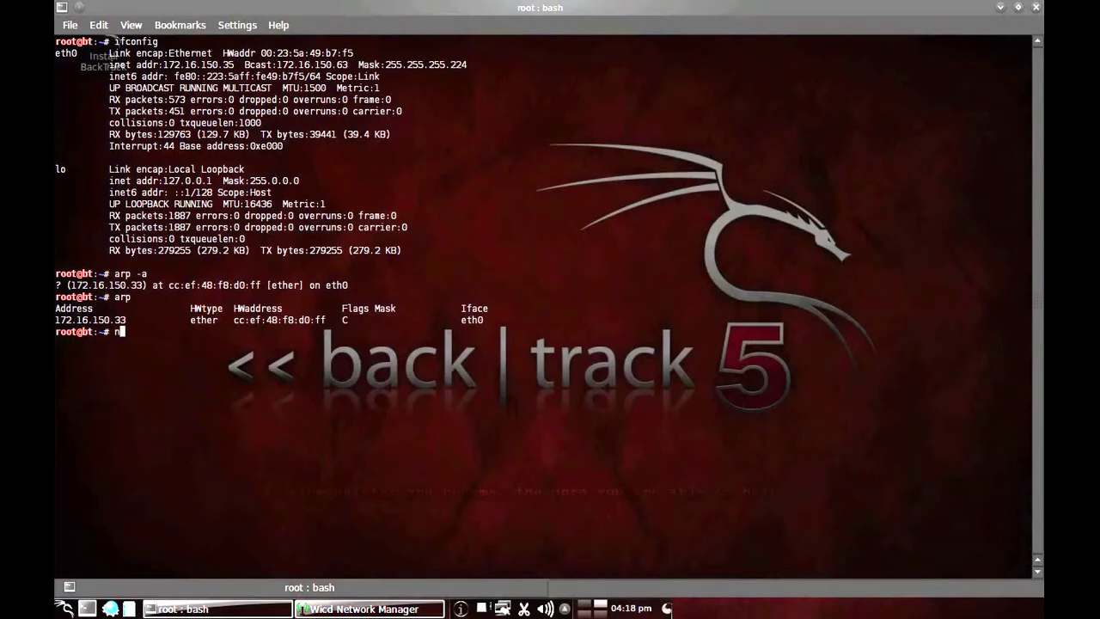
{"action": "key", "text": "BackSpace"}
{"action": "type", "text": "arp -h"}
{"action": "key", "text": "Return"}
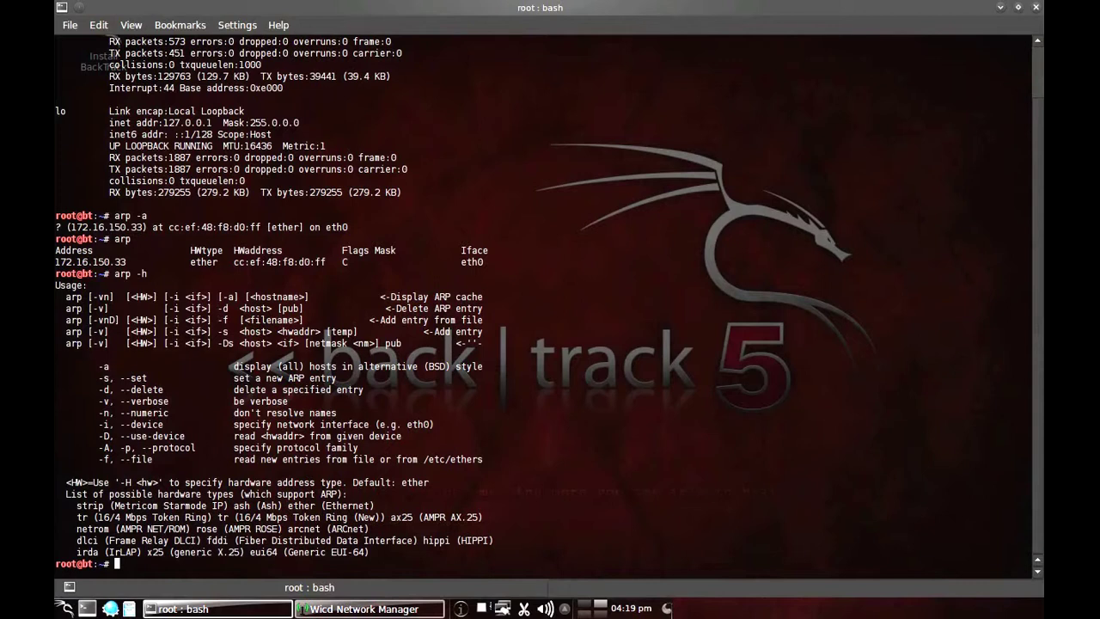
{"action": "type", "text": "clear"}
Step: Clear the screen and list the ARP cache with arp -a
{"action": "key", "text": "Return"}
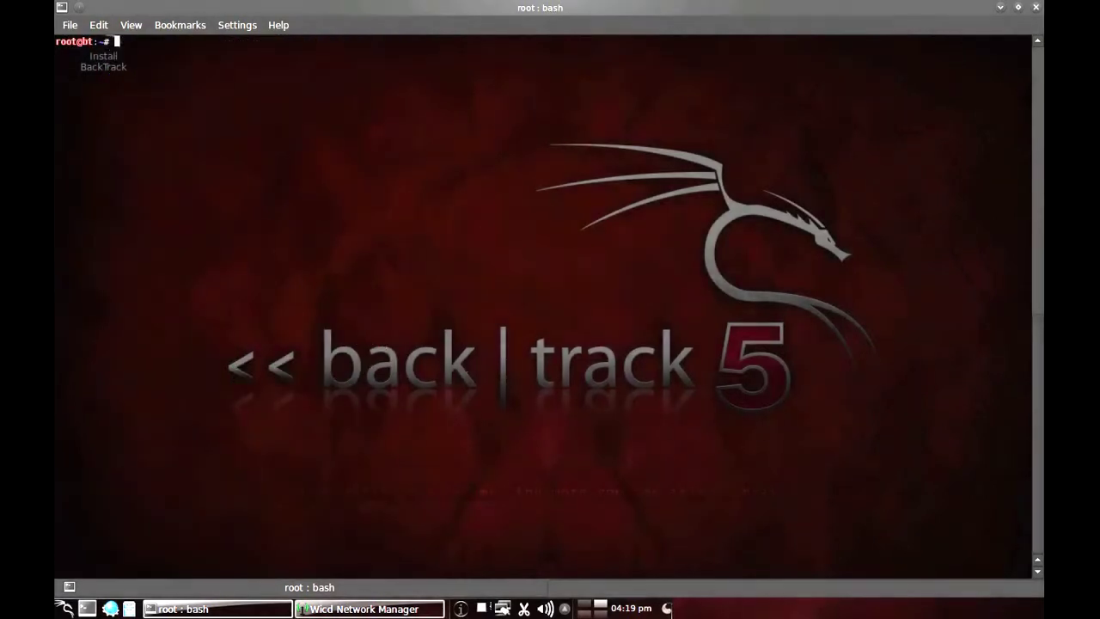
{"action": "type", "text": "arp -a"}
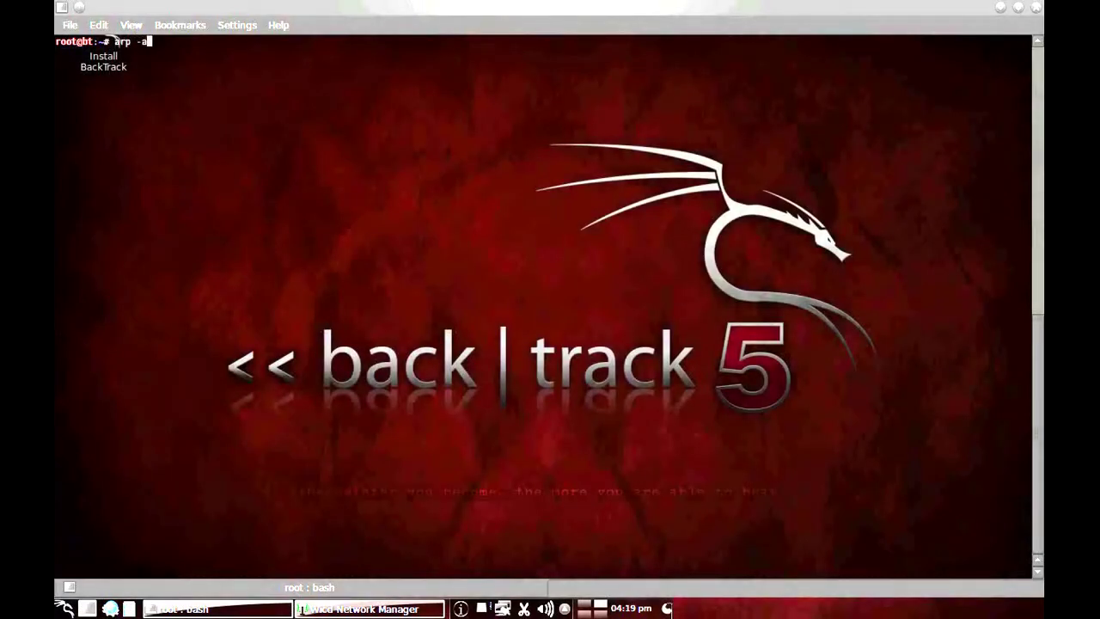
{"action": "key", "text": "Return"}
Step: Ping-scan subnet 172.16.150.32/27 with nmap -sn
{"action": "type", "text": "nmap 172.16.150."}
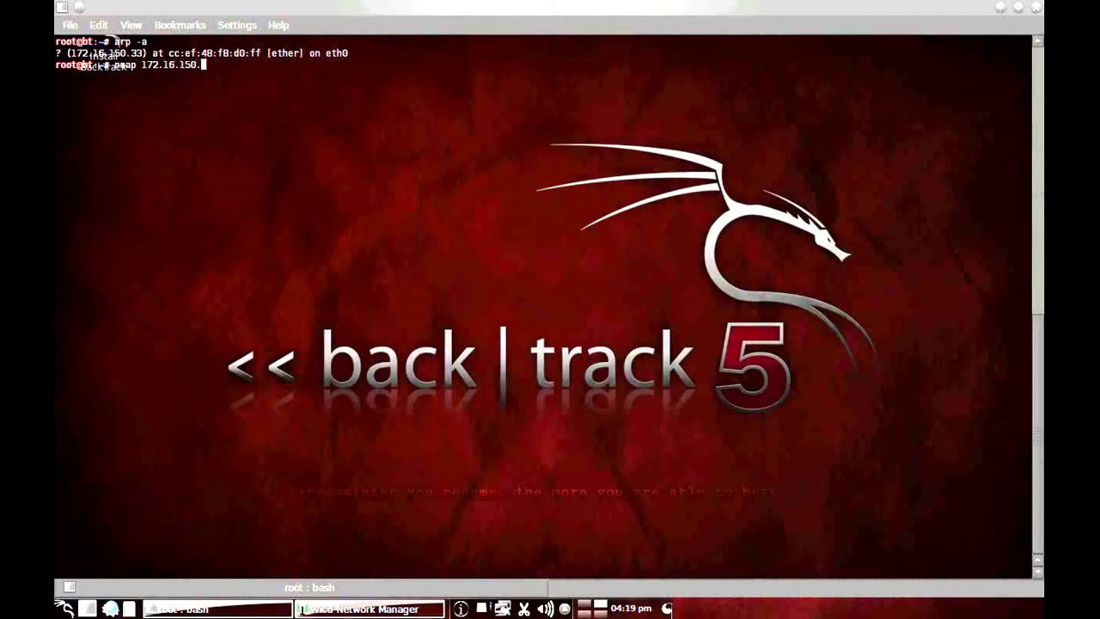
{"action": "type", "text": "32/27"}
{"action": "key", "text": "Left"}
{"action": "key", "text": "Left"}
{"action": "key", "text": "Left"}
{"action": "key", "text": "Left"}
{"action": "key", "text": "Left"}
{"action": "key", "text": "Left"}
{"action": "key", "text": "Left"}
{"action": "key", "text": "Left"}
{"action": "key", "text": "Left"}
{"action": "key", "text": "Left"}
{"action": "key", "text": "Left"}
{"action": "key", "text": "Left"}
{"action": "key", "text": "Left"}
{"action": "key", "text": "Left"}
{"action": "key", "text": "Left"}
{"action": "key", "text": "Left"}
{"action": "type", "text": "-sn"}
{"action": "key", "text": "Right"}
{"action": "key", "text": "Right"}
{"action": "key", "text": "Right"}
{"action": "key", "text": "Right"}
{"action": "key", "text": "Right"}
{"action": "key", "text": "Right"}
{"action": "key", "text": "Right"}
{"action": "key", "text": "Right"}
{"action": "key", "text": "Right"}
{"action": "key", "text": "Right"}
{"action": "key", "text": "Right"}
{"action": "key", "text": "Right"}
{"action": "key", "text": "Right"}
{"action": "key", "text": "Right"}
{"action": "key", "text": "Right"}
{"action": "key", "text": "Right"}
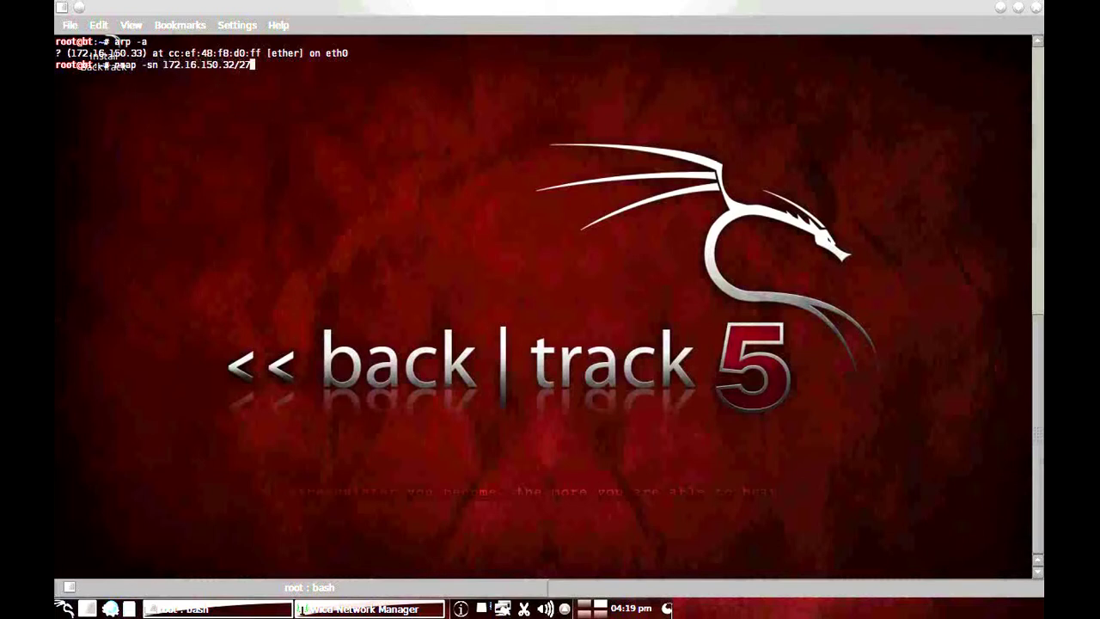
{"action": "key", "text": "Return"}
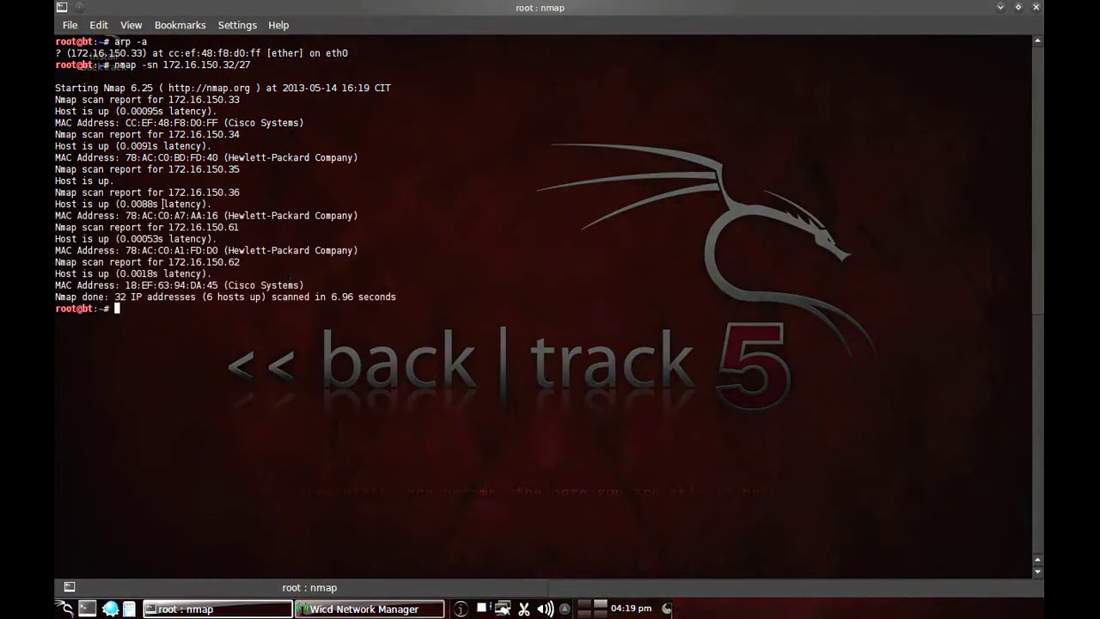
Step: Ping 172.16.150.33 and stop it, confirming 0% packet loss
{"action": "left_click_drag", "start_coordinate": [56, 191], "coordinate": [331, 204]}
{"action": "left_click", "coordinate": [240, 364]}
{"action": "type", "text": "ping 172"}
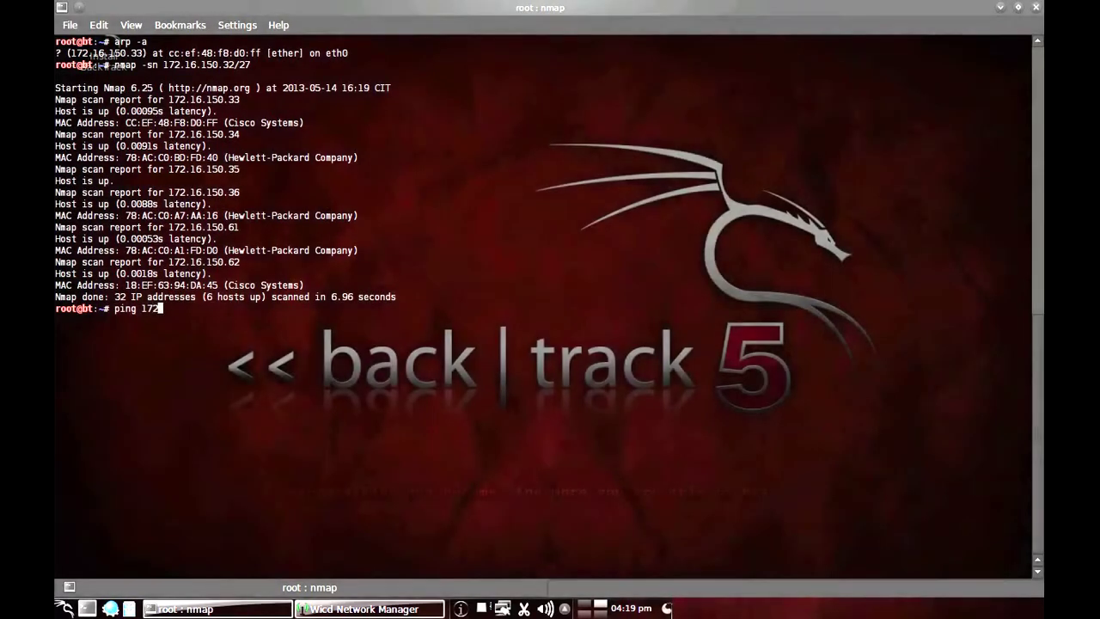
{"action": "type", "text": ".16.150.33"}
{"action": "key", "text": "Return"}
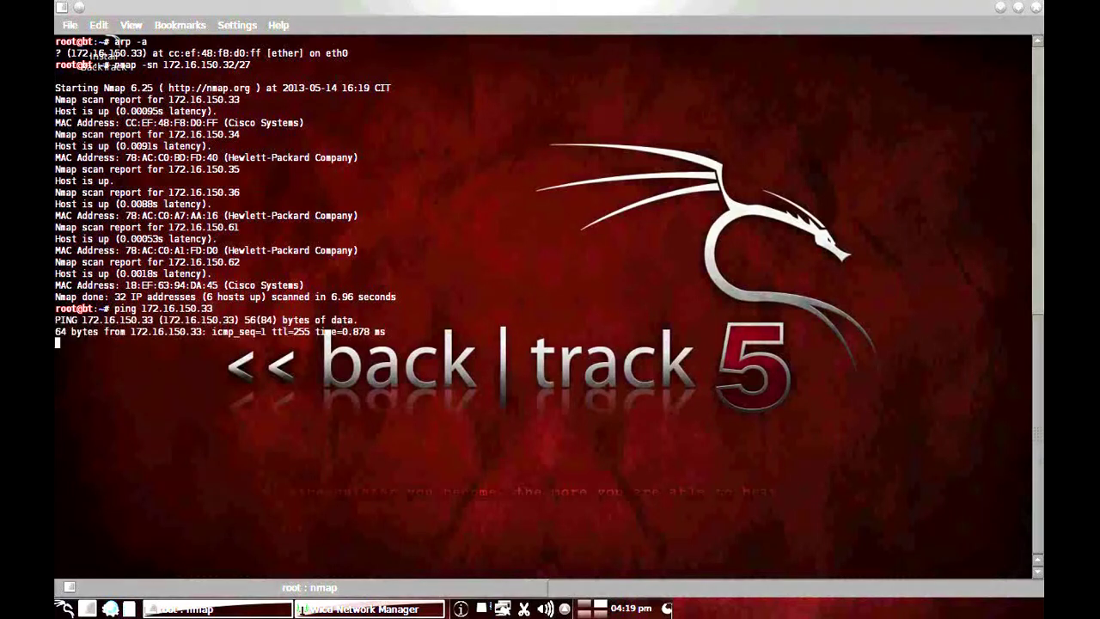
{"action": "key", "text": "ctrl+c"}
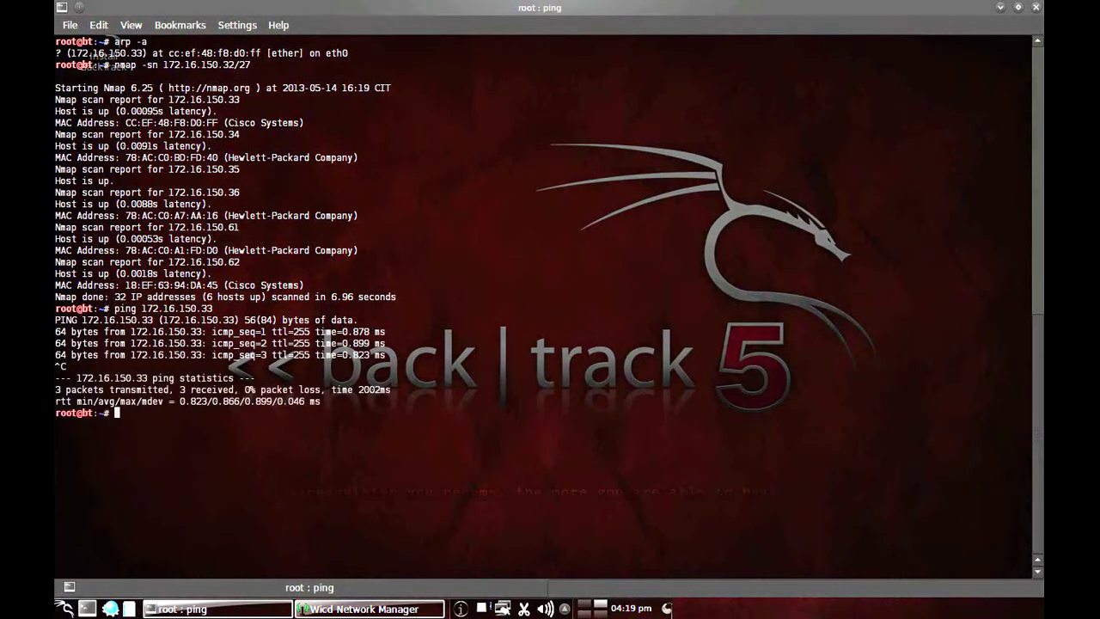
Step: Ping 172.16.150.36 and stop it, showing 100% packet loss
{"action": "key", "text": "Up"}
{"action": "key", "text": "BackSpace"}
{"action": "key", "text": "BackSpace"}
{"action": "key", "text": "BackSpace"}
{"action": "key", "text": "BackSpace"}
{"action": "key", "text": "BackSpace"}
{"action": "key", "text": "BackSpace"}
{"action": "key", "text": "BackSpace"}
{"action": "key", "text": "BackSpace"}
{"action": "key", "text": "BackSpace"}
{"action": "key", "text": "BackSpace"}
{"action": "key", "text": "BackSpace"}
{"action": "key", "text": "BackSpace"}
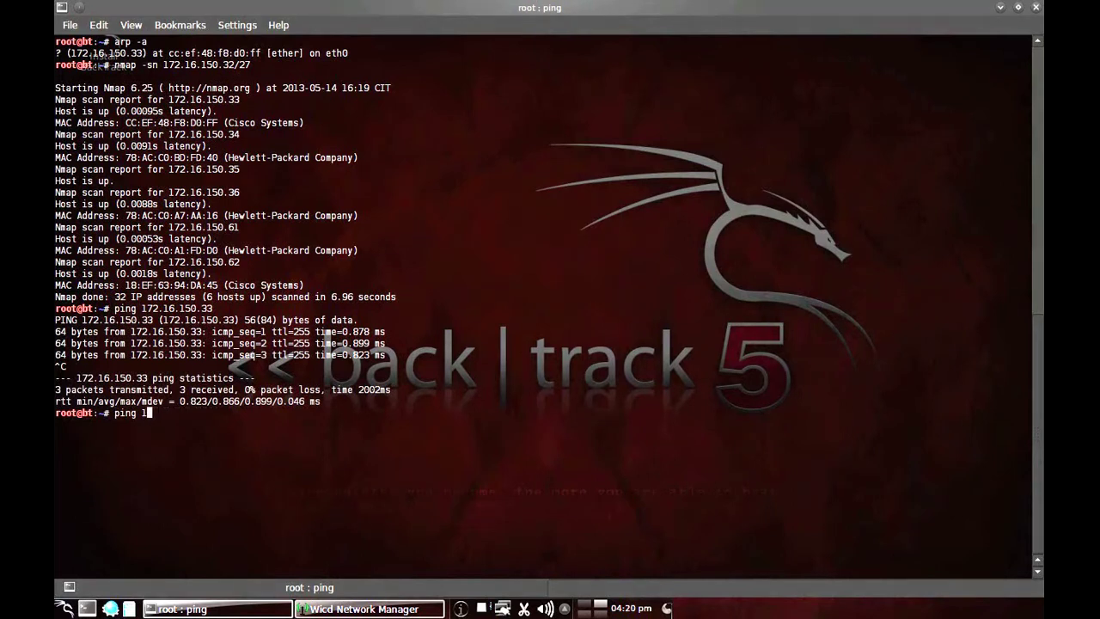
{"action": "key", "text": "Up"}
{"action": "key", "text": "Up"}
{"action": "key", "text": "Up"}
{"action": "key", "text": "Down"}
{"action": "key", "text": "Down"}
{"action": "type", "text": "72.16.150.36"}
{"action": "key", "text": "Return"}
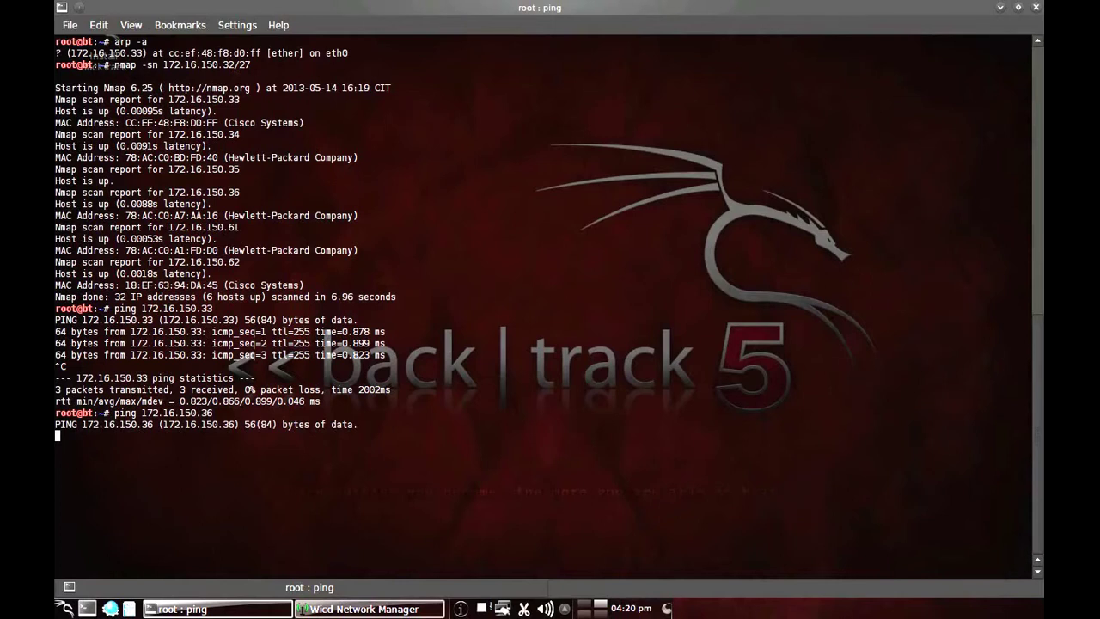
{"action": "key", "text": "ctrl+c"}
Step: Clear the terminal and type the test message 'fireWALL IS ALIVE!!'
{"action": "type", "text": "clear"}
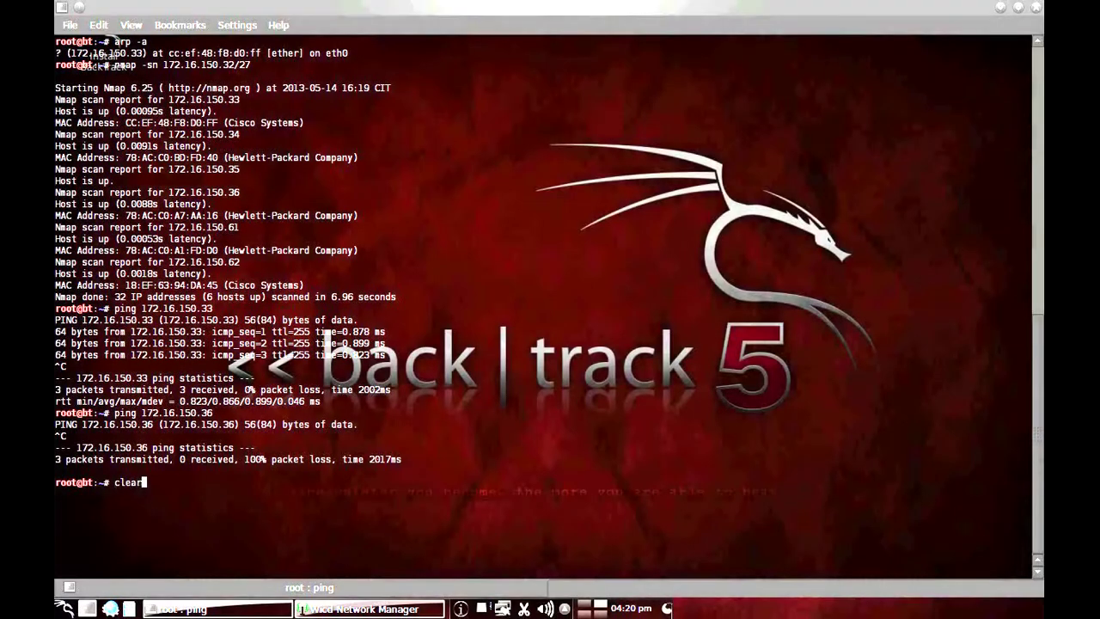
{"action": "key", "text": "Return"}
{"action": "type", "text": "fire"}
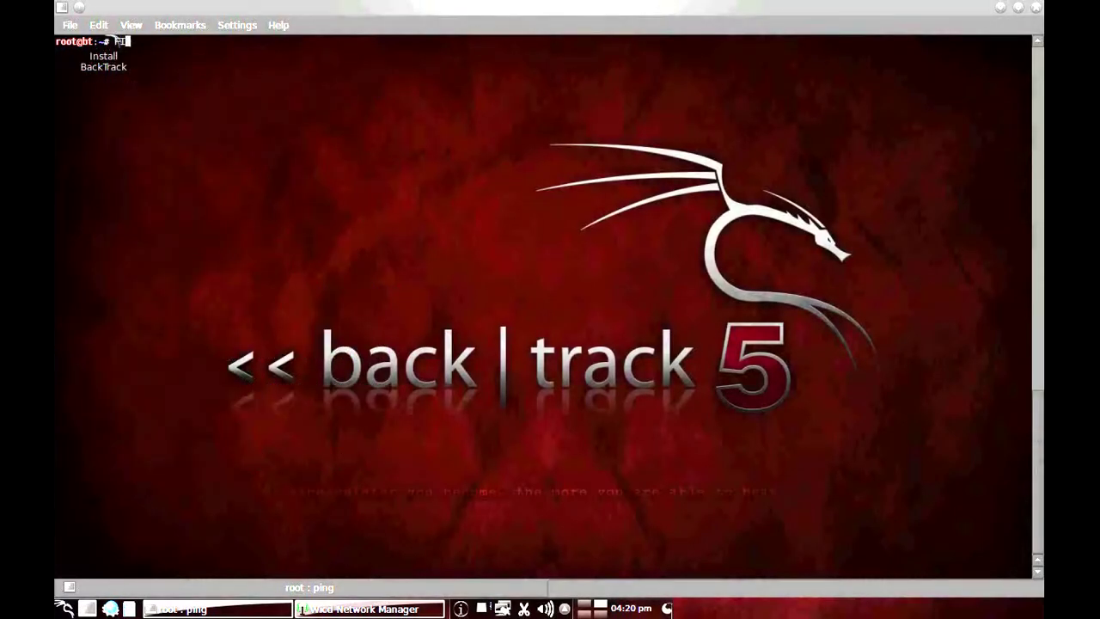
{"action": "type", "text": "WALL IS ALIVE"}
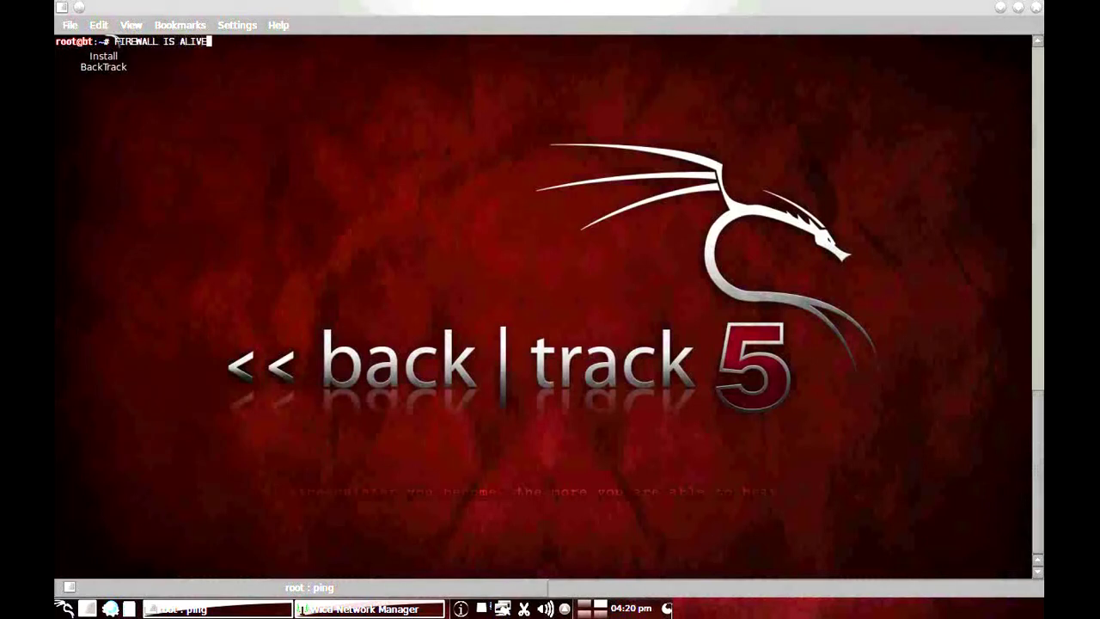
{"action": "type", "text": "!!"}
{"action": "key", "text": "BackSpace"}
{"action": "key", "text": "BackSpace"}
{"action": "key", "text": "BackSpace"}
{"action": "key", "text": "BackSpace"}
{"action": "key", "text": "BackSpace"}
{"action": "key", "text": "BackSpace"}
{"action": "key", "text": "BackSpace"}
{"action": "key", "text": "BackSpace"}
{"action": "key", "text": "BackSpace"}
{"action": "key", "text": "BackSpace"}
{"action": "key", "text": "BackSpace"}
{"action": "key", "text": "BackSpace"}
{"action": "key", "text": "BackSpace"}
{"action": "key", "text": "BackSpace"}
{"action": "key", "text": "BackSpace"}
{"action": "key", "text": "BackSpace"}
{"action": "key", "text": "BackSpace"}
{"action": "key", "text": "BackSpace"}
{"action": "key", "text": "BackSpace"}
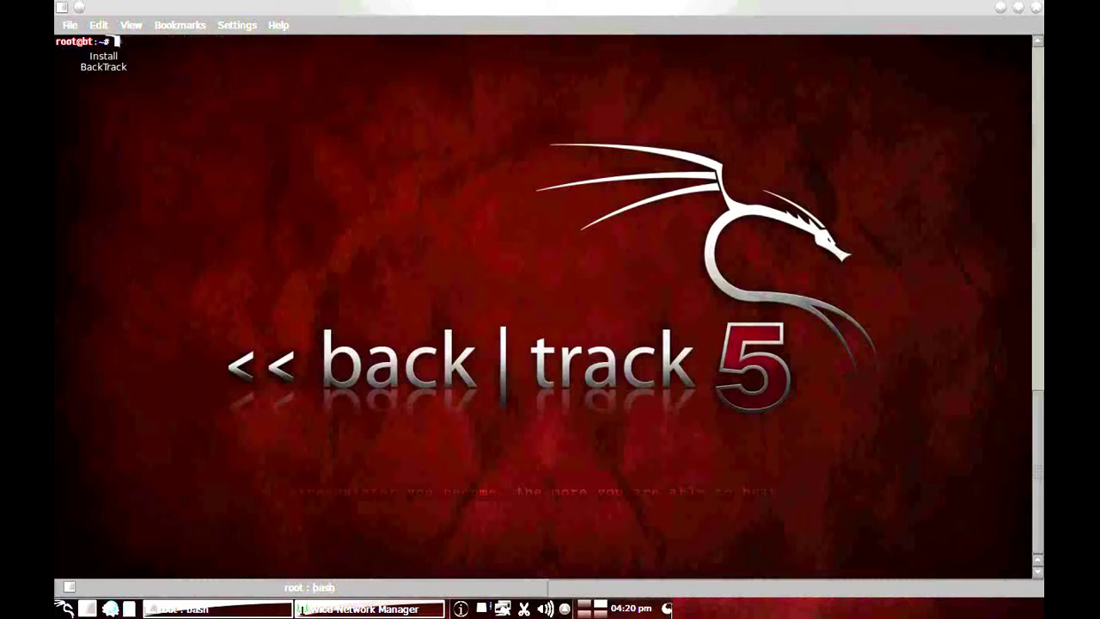
{"action": "type", "text": "ping www.google.com"}
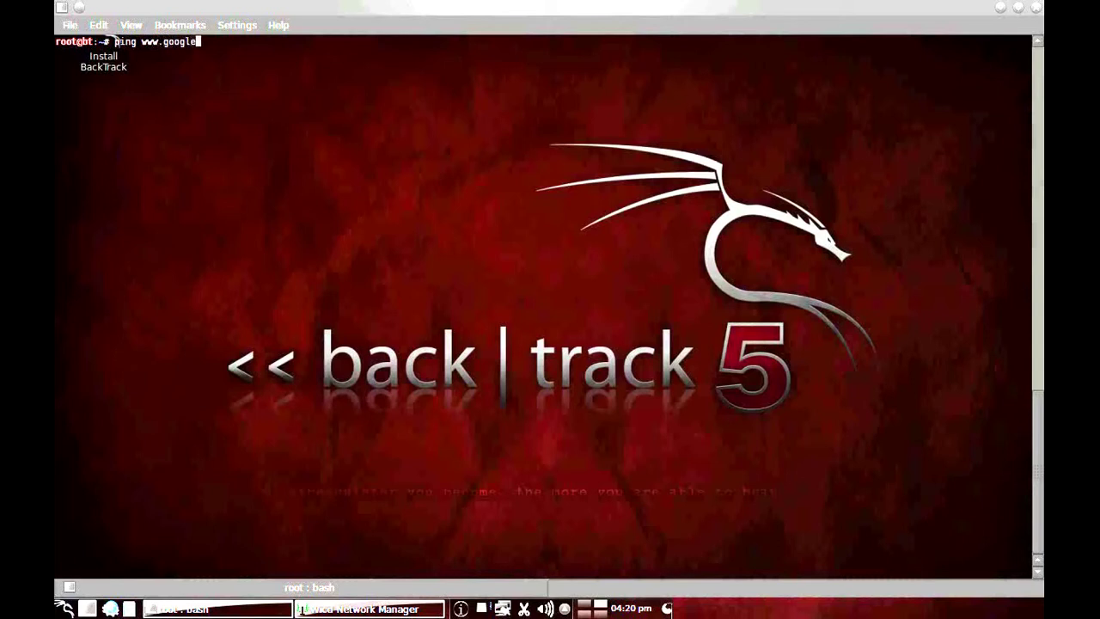
{"action": "key", "text": "Return"}
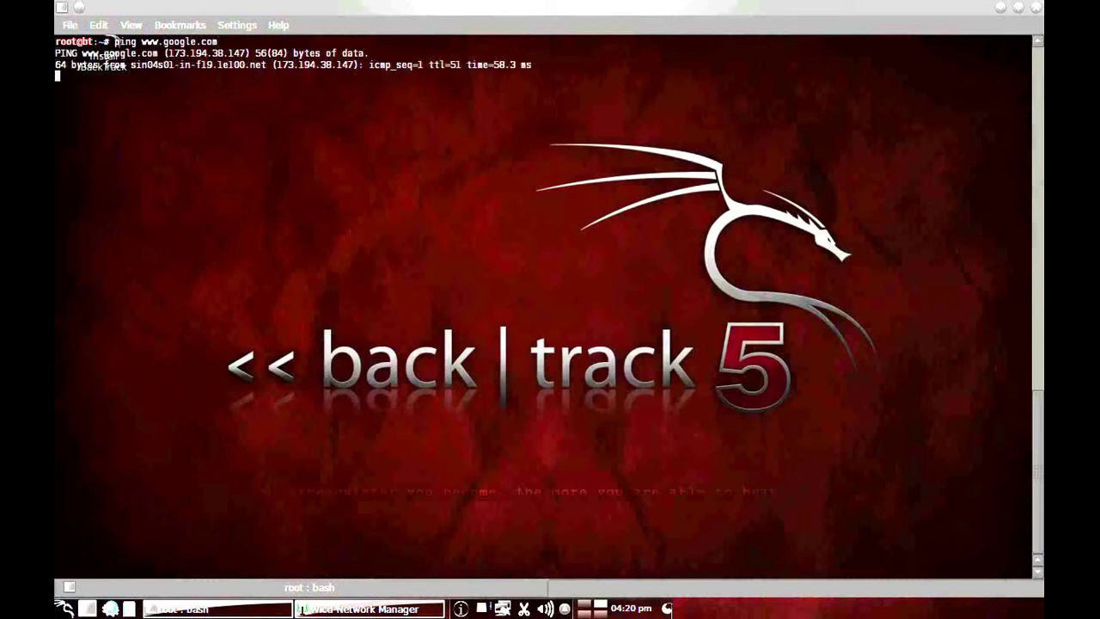
{"action": "key", "text": "ctrl+c"}
Step: Clear the terminal and start typing arp at the prompt
{"action": "type", "text": "clear"}
{"action": "key", "text": "Return"}
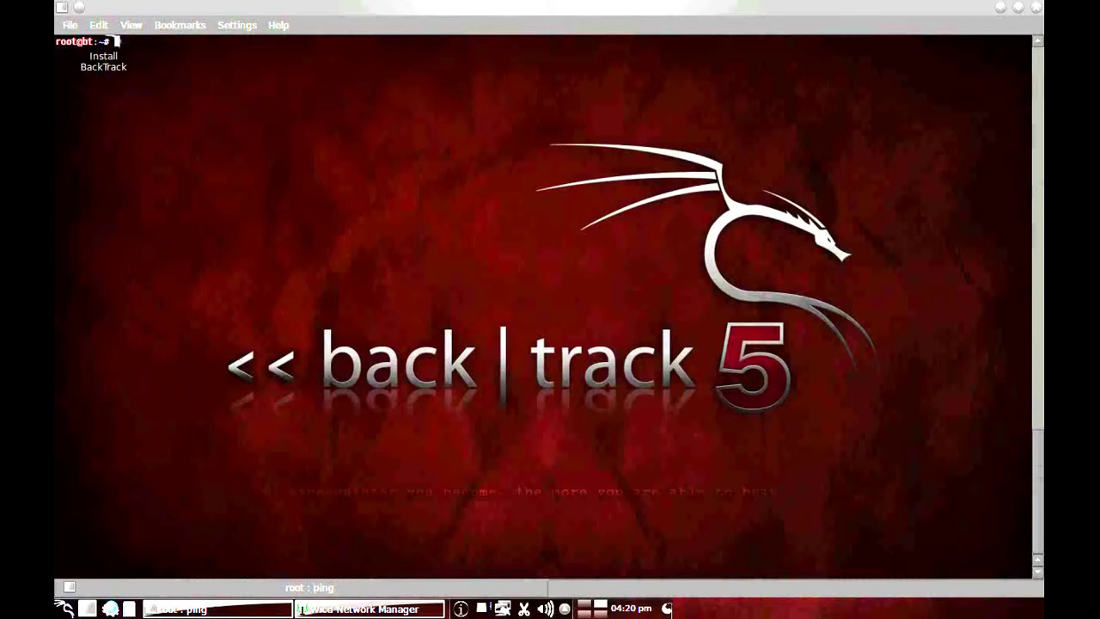
{"action": "type", "text": "arpspoof -h"}
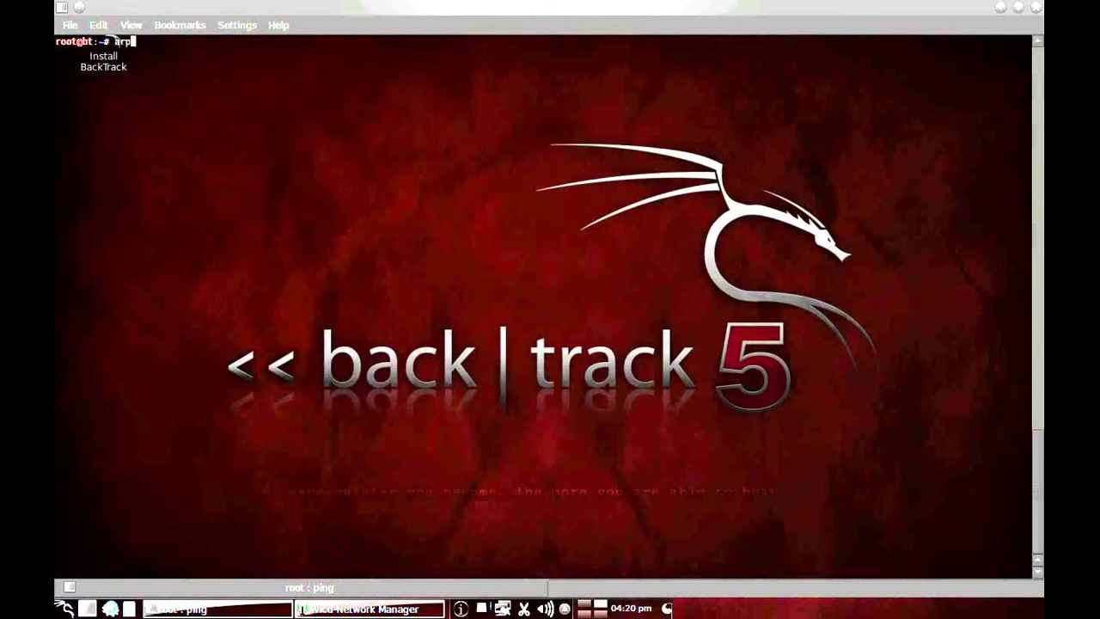
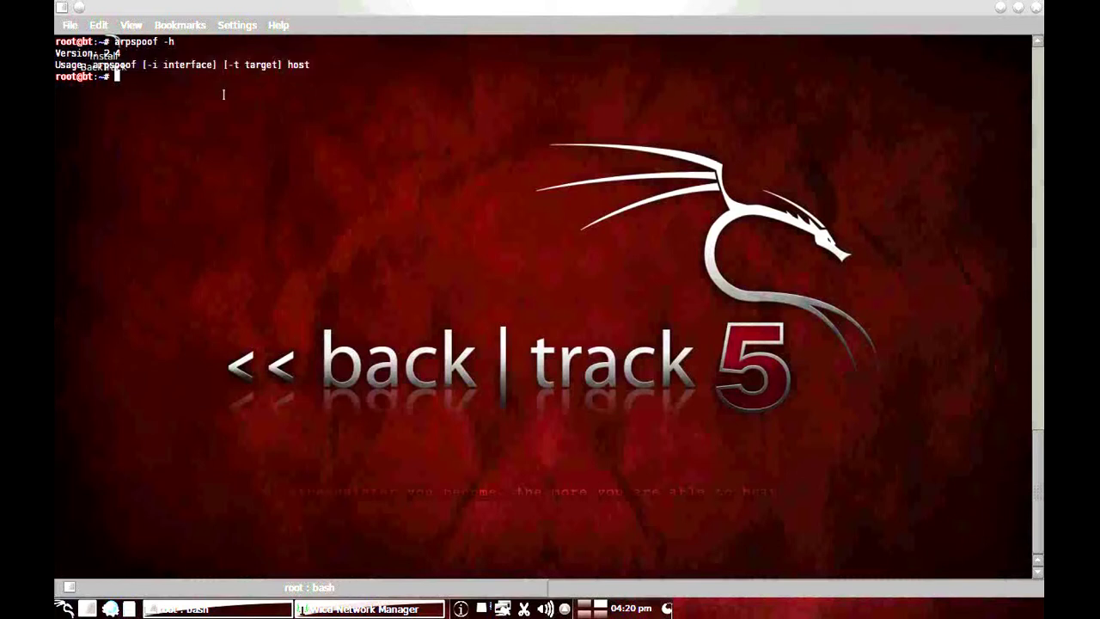
Step: Begin a new arpspoof command at the root@bt prompt, ready for the -i interface option
{"action": "type", "text": "arpspoof"}
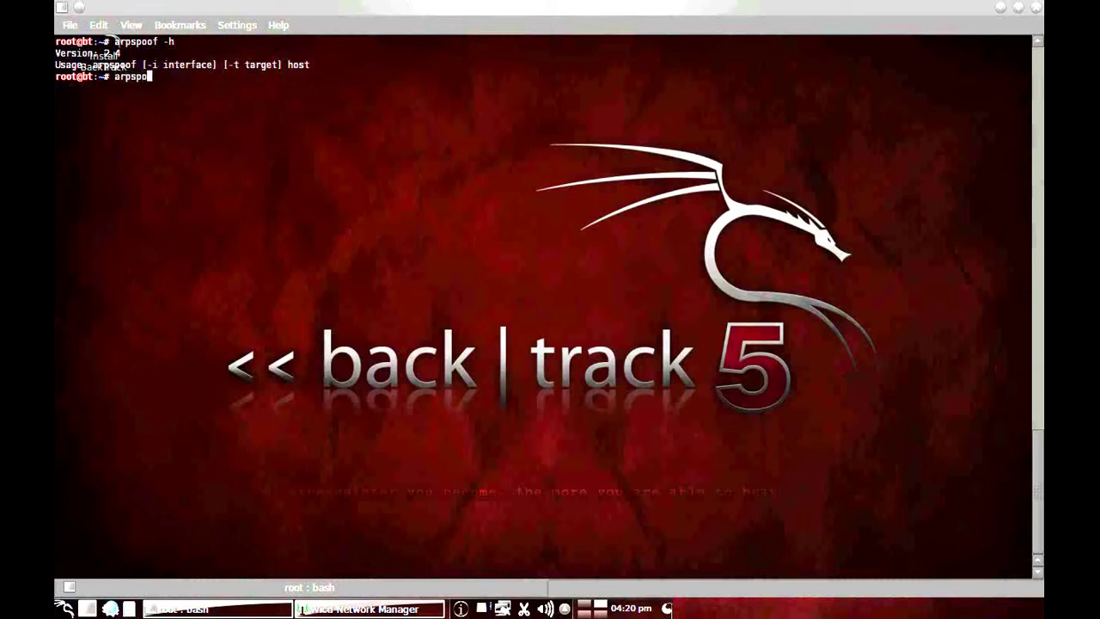
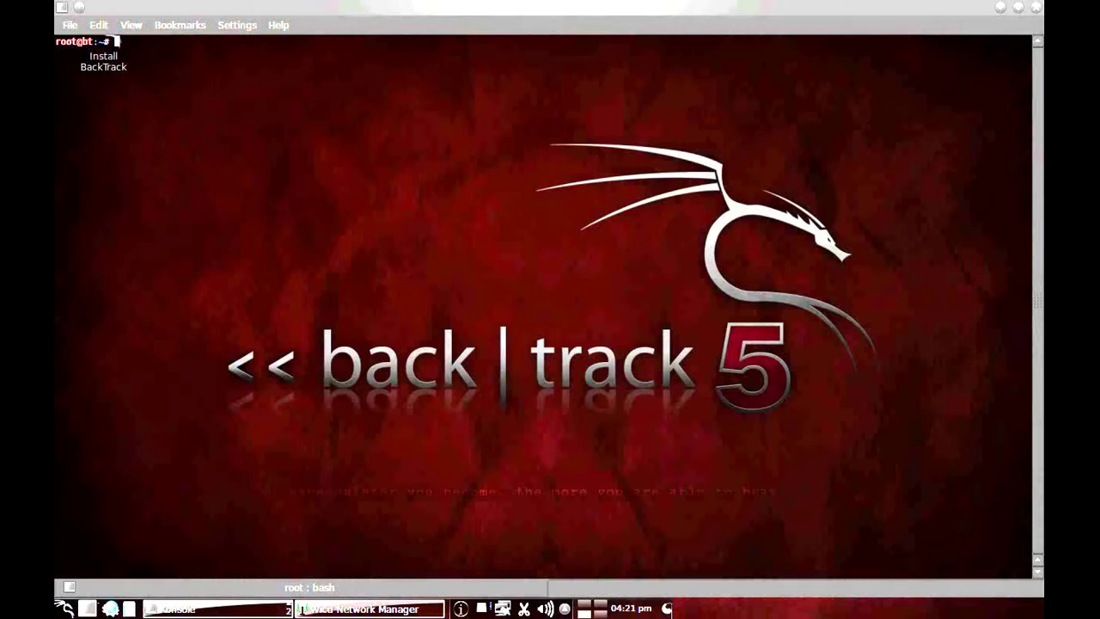
Step: Replace the '172.16.150.33 - gateway' note with 'let see what happens to arp table in victim..'
{"action": "type", "text": "172.16.150.33 - gatw gatw"}
{"action": "key", "text": "BackSpace"}
{"action": "type", "text": "e"}
{"action": "type", "text": "way"}
{"action": "key", "text": "BackSpace"}
{"action": "key", "text": "BackSpace"}
{"action": "key", "text": "BackSpace"}
{"action": "key", "text": "BackSpace"}
{"action": "key", "text": "BackSpace"}
{"action": "key", "text": "BackSpace"}
{"action": "key", "text": "BackSpace"}
{"action": "key", "text": "BackSpace"}
{"action": "key", "text": "BackSpace"}
{"action": "key", "text": "BackSpace"}
{"action": "key", "text": "BackSpace"}
{"action": "key", "text": "BackSpace"}
{"action": "key", "text": "BackSpace"}
{"action": "key", "text": "BackSpace"}
{"action": "key", "text": "BackSpace"}
{"action": "key", "text": "BackSpace"}
{"action": "key", "text": "BackSpace"}
{"action": "key", "text": "BackSpace"}
{"action": "key", "text": "BackSpace"}
{"action": "key", "text": "BackSpace"}
{"action": "type", "text": "let see what happens to arp table in victim"}
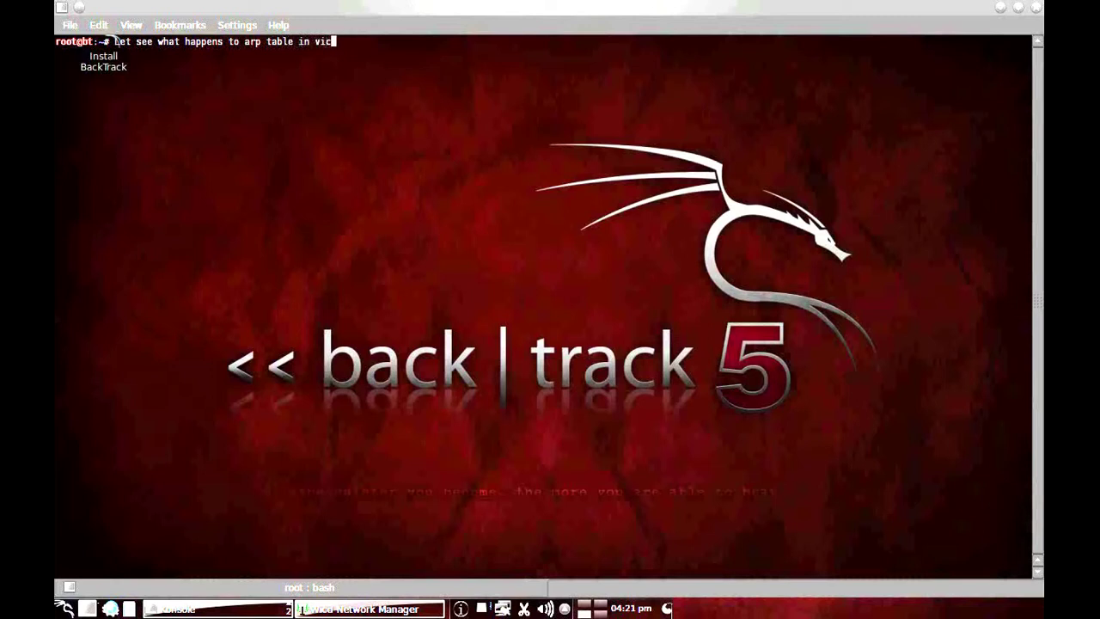
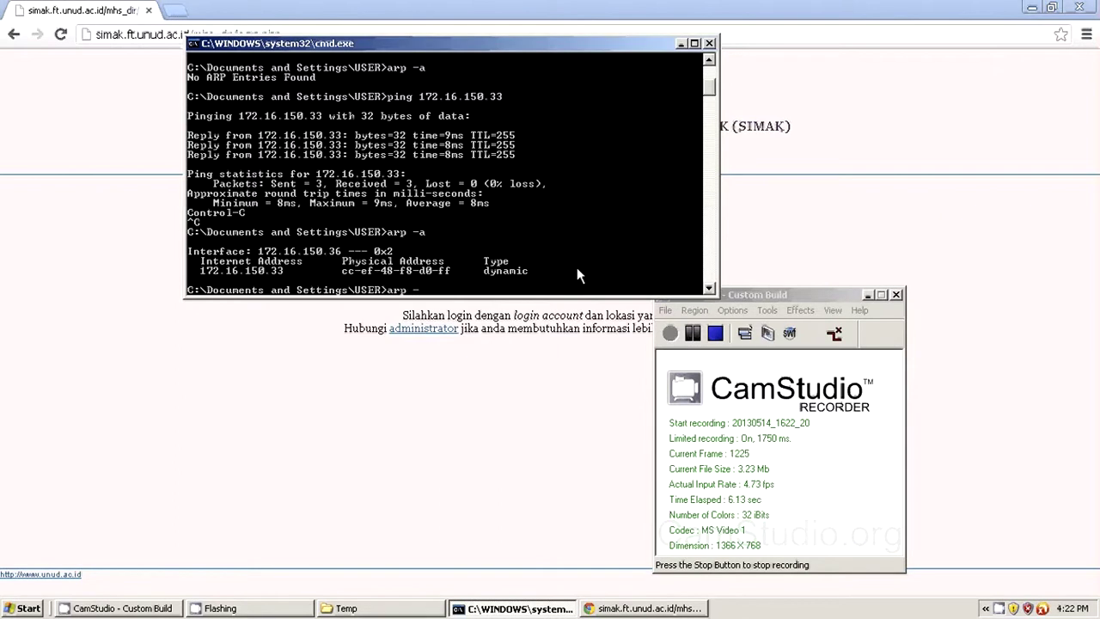
Step: Rerun arp -a so 172.16.150.33 shows the new MAC 00-23-5a-49-b7-f5
{"action": "type", "text": " -a"}
{"action": "key", "text": "Return"}
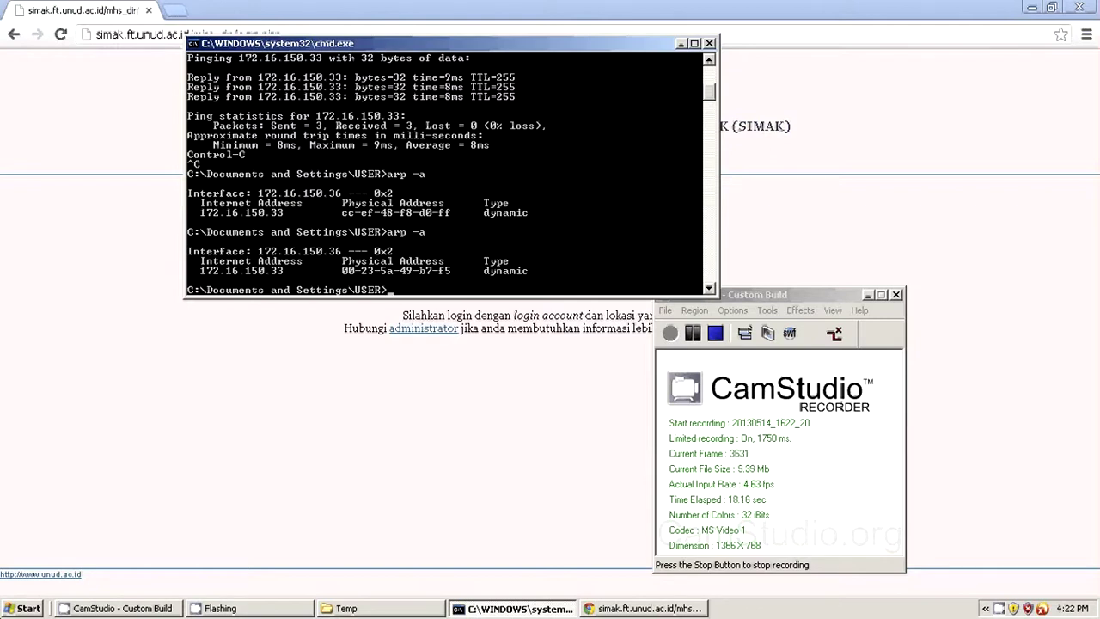
{"action": "left_click", "coordinate": [24, 607]}
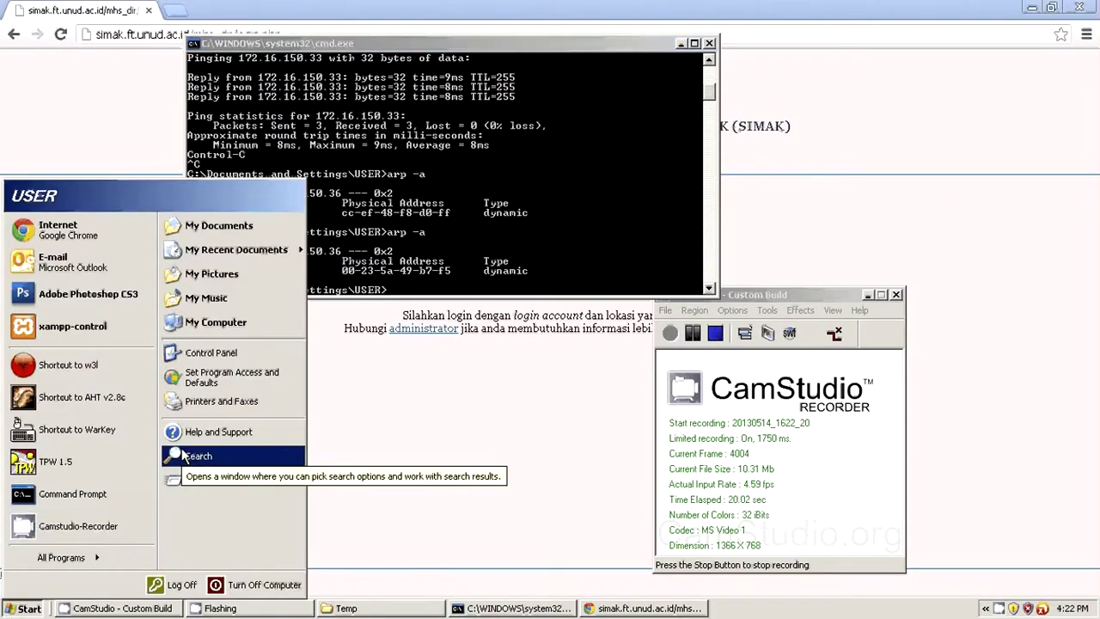
Step: Launch Paint from Start > All Programs > Accessories with a blank image
{"action": "left_click", "coordinate": [86, 557]}
{"action": "mouse_move", "coordinate": [173, 258]}
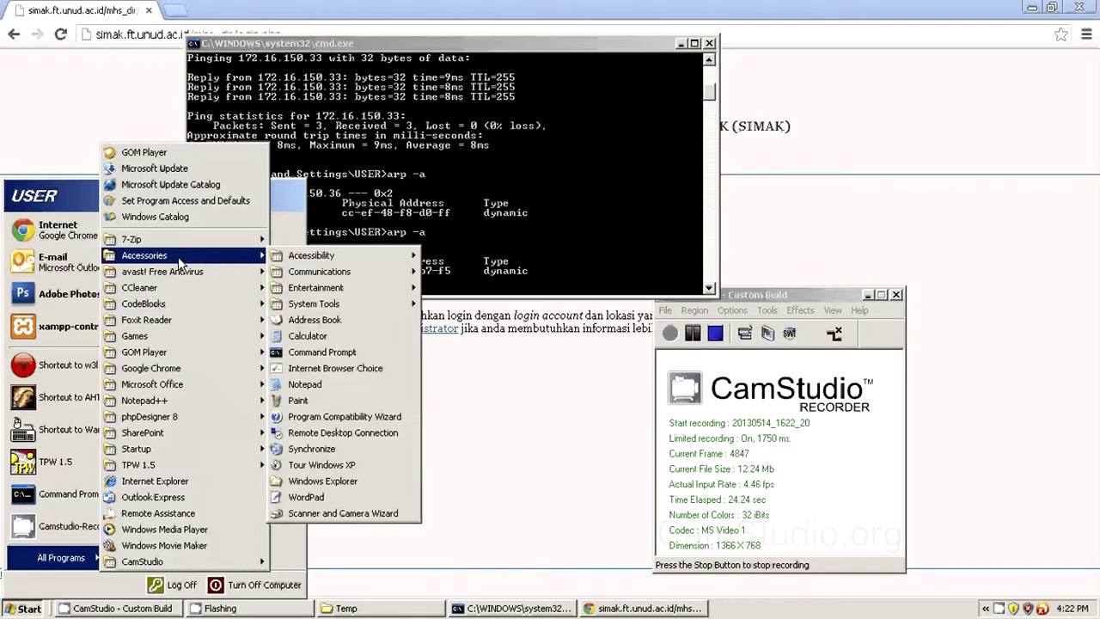
{"action": "left_click", "coordinate": [298, 401]}
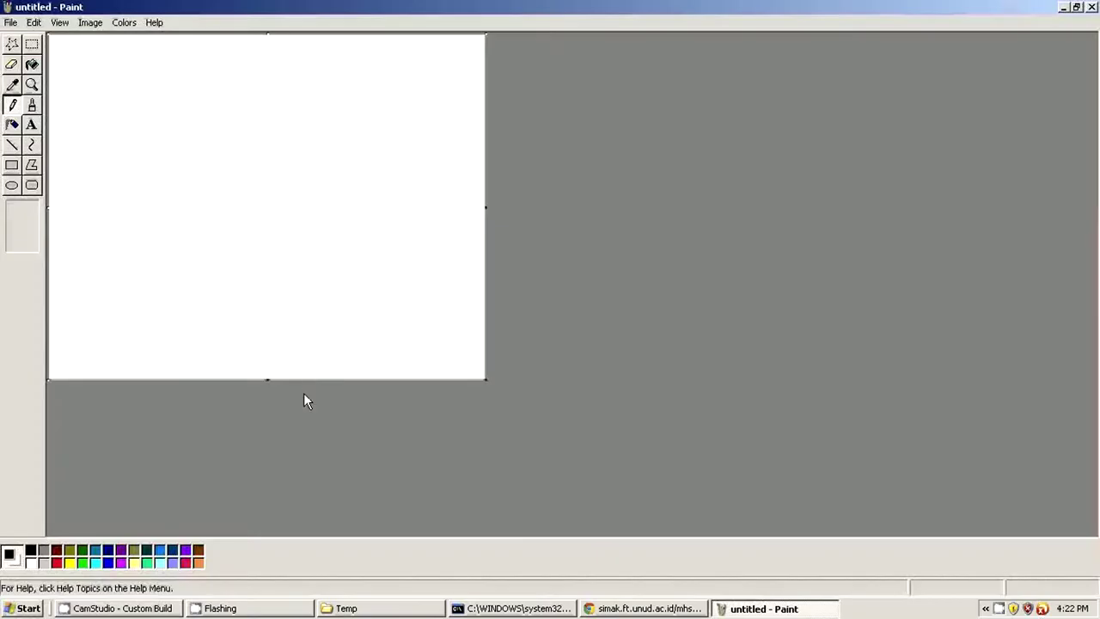
{"action": "left_click", "coordinate": [312, 299]}
Step: Paste the ARP-table screenshot into Paint and draw a text box beside the second ARP entry
{"action": "left_click", "coordinate": [480, 609]}
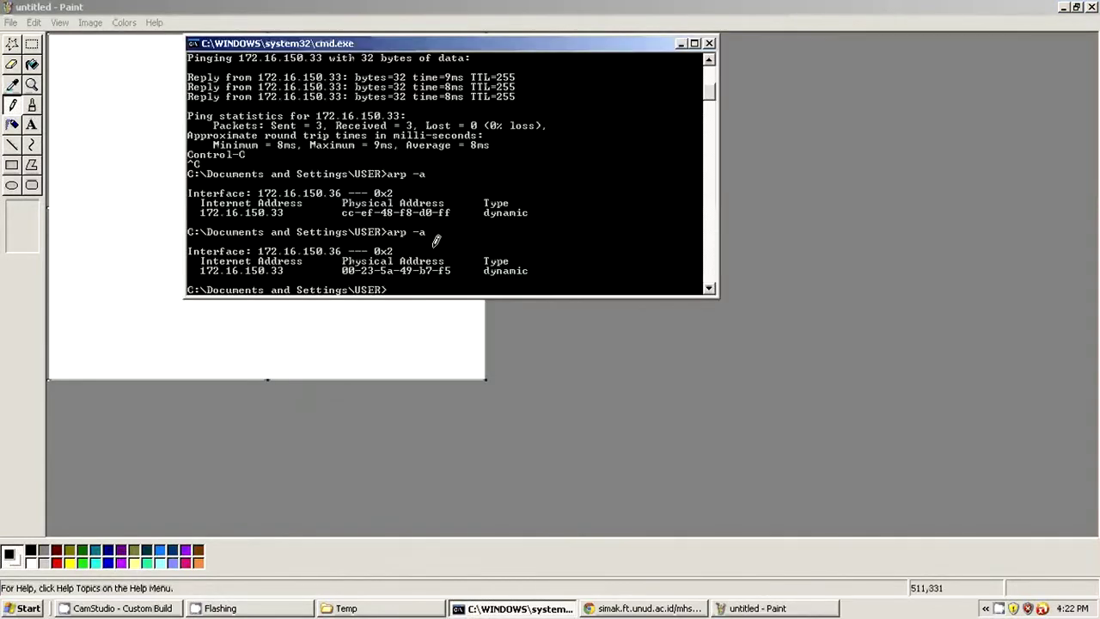
{"action": "left_click", "coordinate": [393, 335]}
{"action": "key", "text": "ctrl+v"}
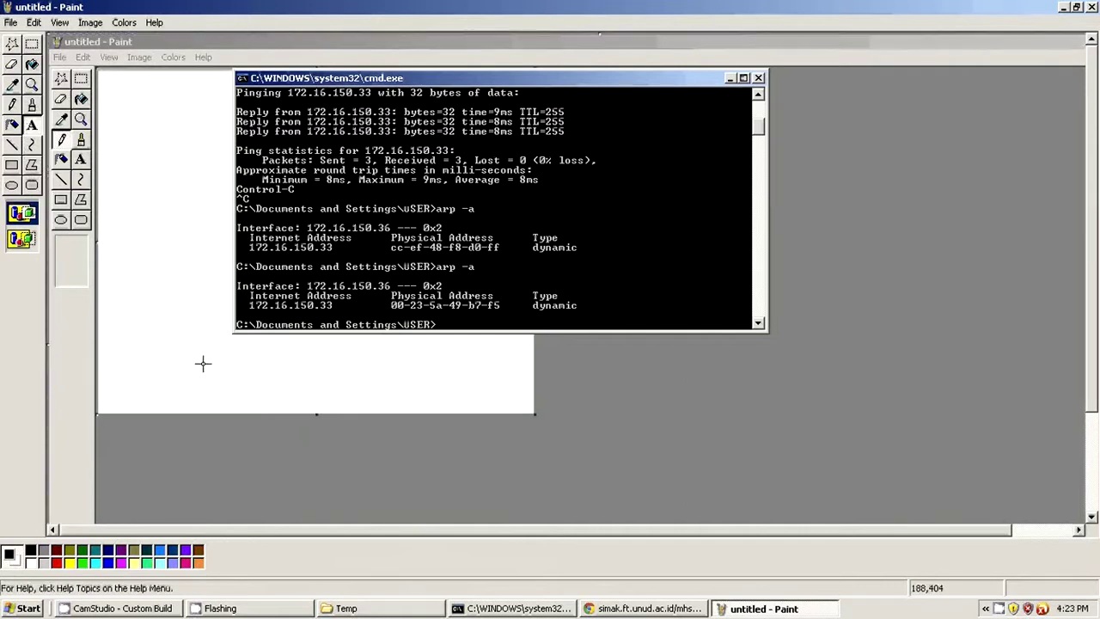
{"action": "left_click_drag", "start_coordinate": [646, 261], "coordinate": [740, 294]}
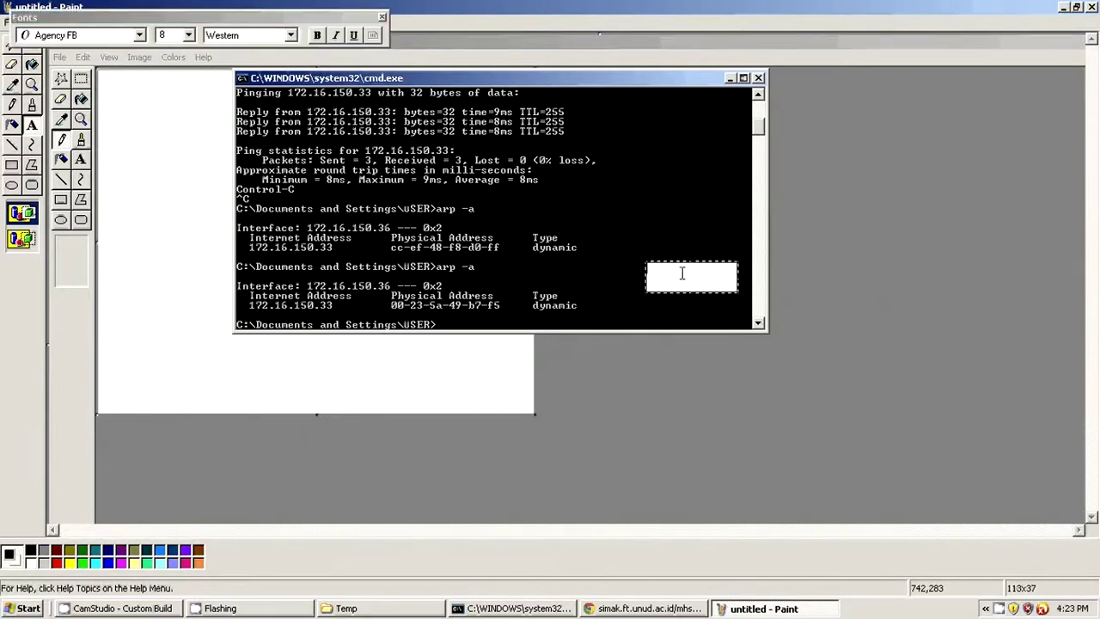
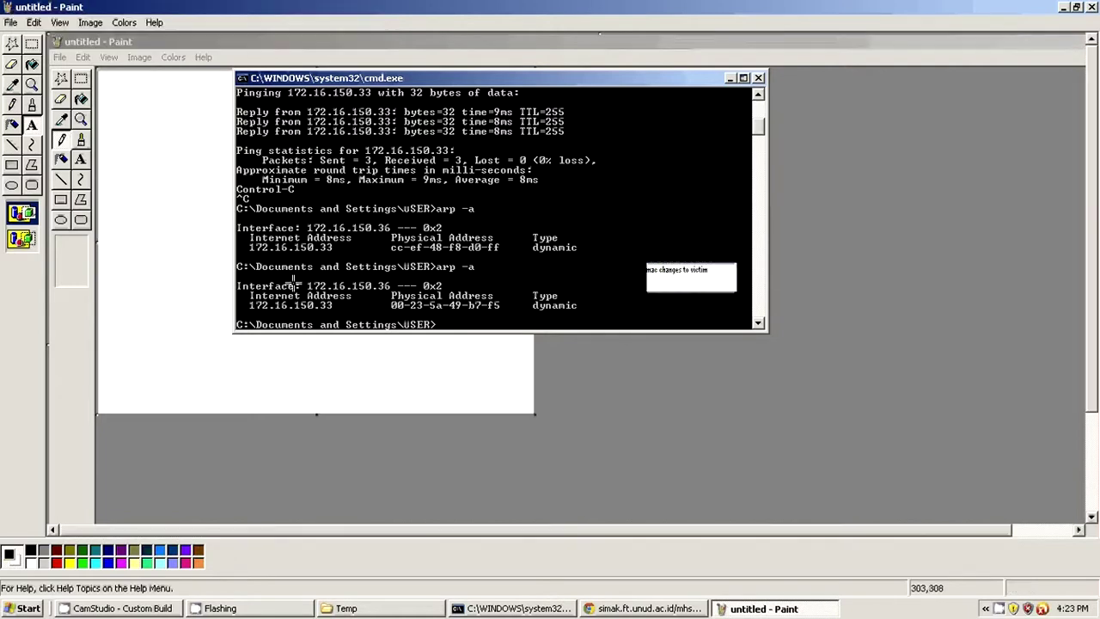
Step: Select the Brush tool with white as the painting colour
{"action": "left_click", "coordinate": [63, 160]}
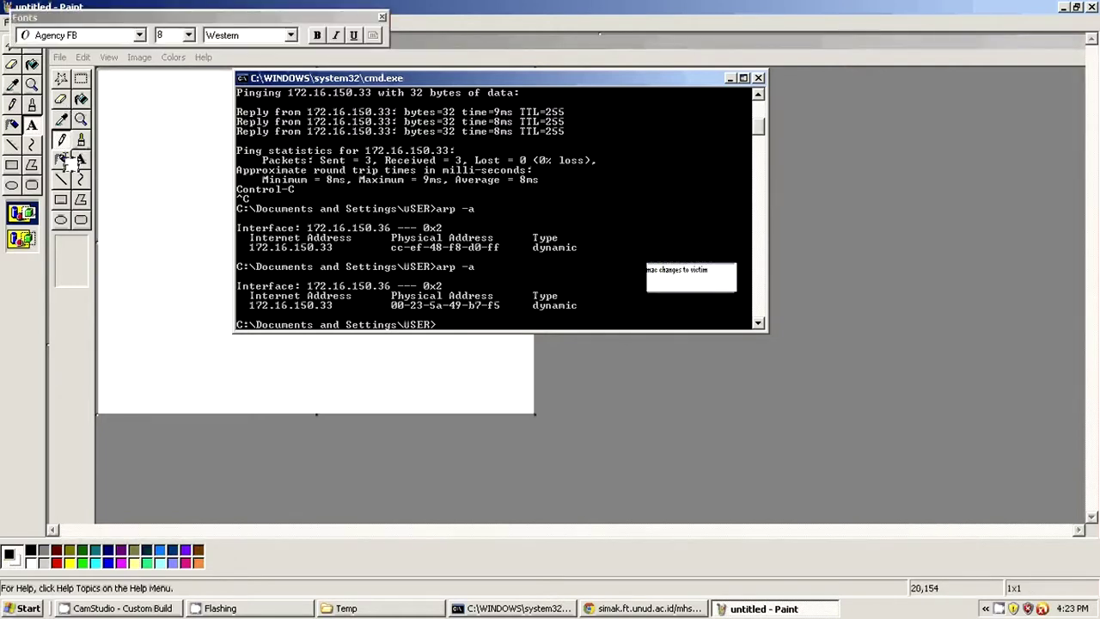
{"action": "left_click", "coordinate": [381, 17]}
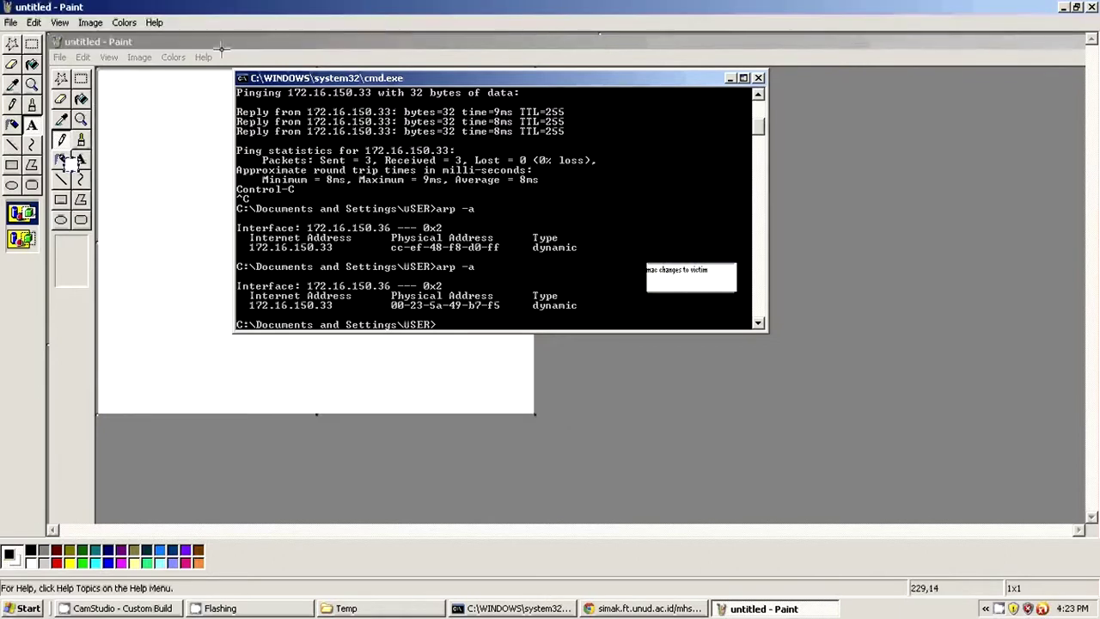
{"action": "left_click", "coordinate": [12, 124]}
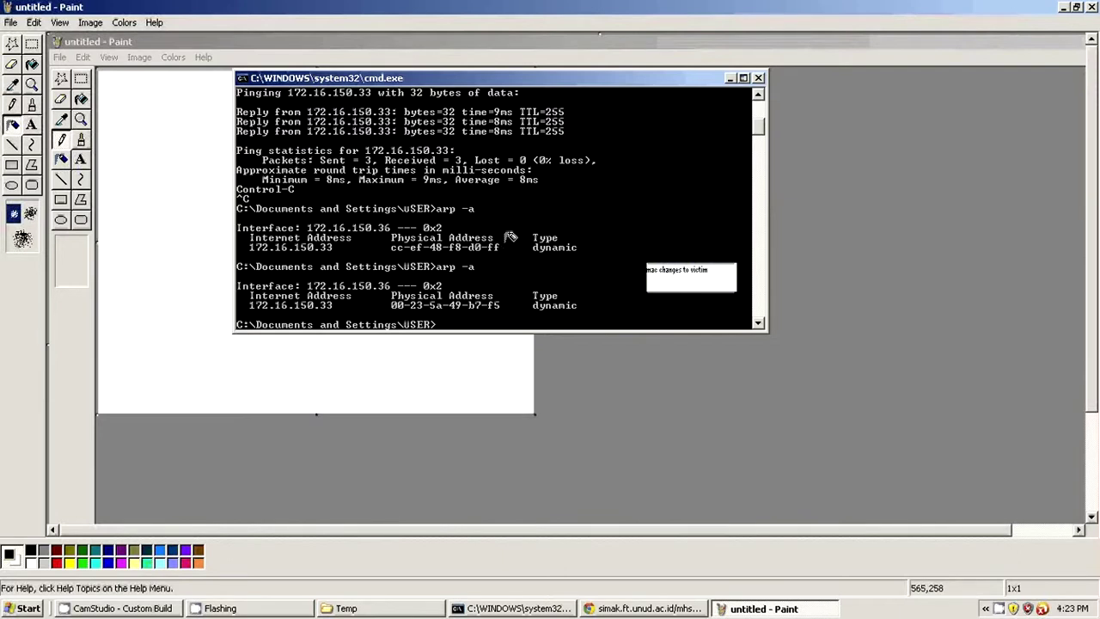
{"action": "left_click", "coordinate": [32, 104]}
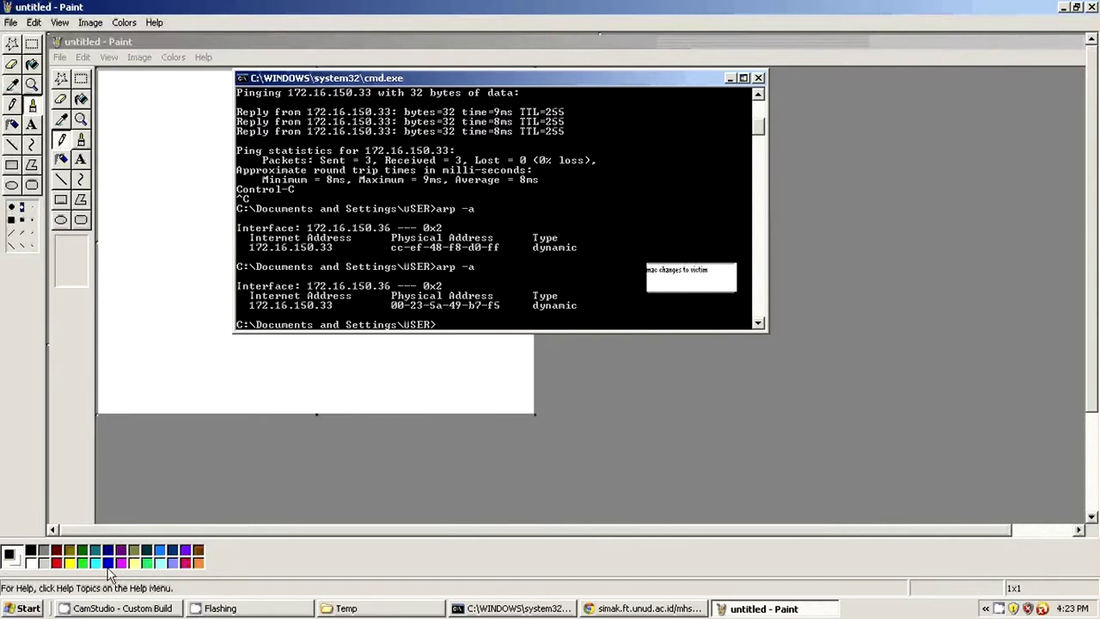
{"action": "left_click", "coordinate": [41, 565]}
Step: Underline both MAC addresses in white, then close Paint without saving
{"action": "left_click_drag", "start_coordinate": [503, 248], "coordinate": [498, 250]}
{"action": "mouse_move", "coordinate": [502, 303]}
{"action": "left_mouse_down"}
{"action": "mouse_move", "coordinate": [478, 315]}
{"action": "mouse_move", "coordinate": [236, 318]}
{"action": "left_mouse_up"}
{"action": "left_click_drag", "start_coordinate": [242, 256], "coordinate": [507, 249]}
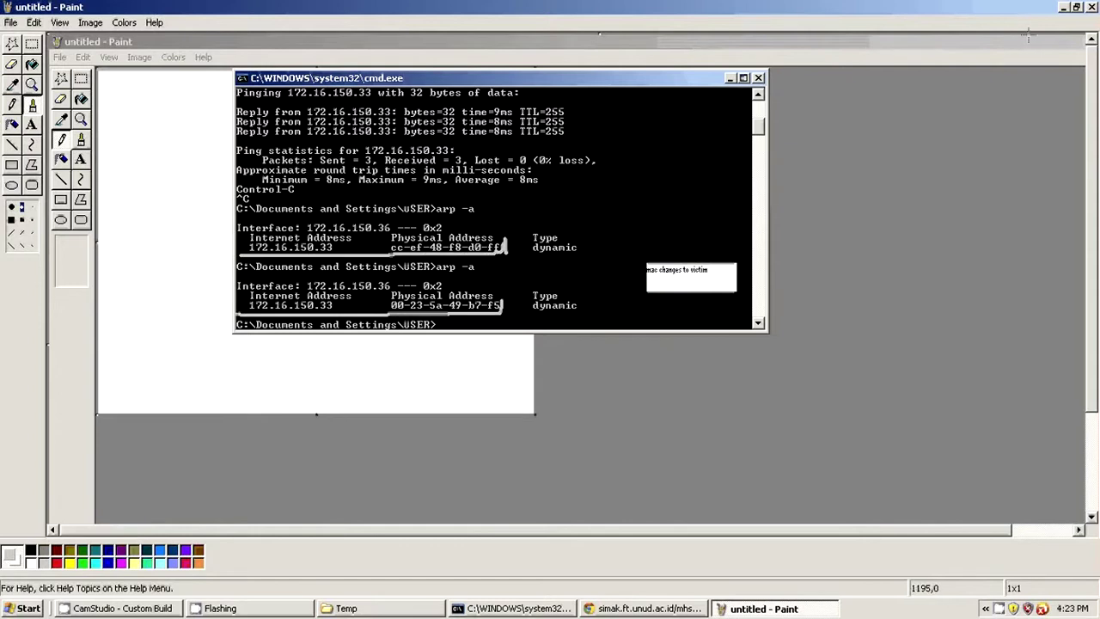
{"action": "left_click", "coordinate": [1091, 7]}
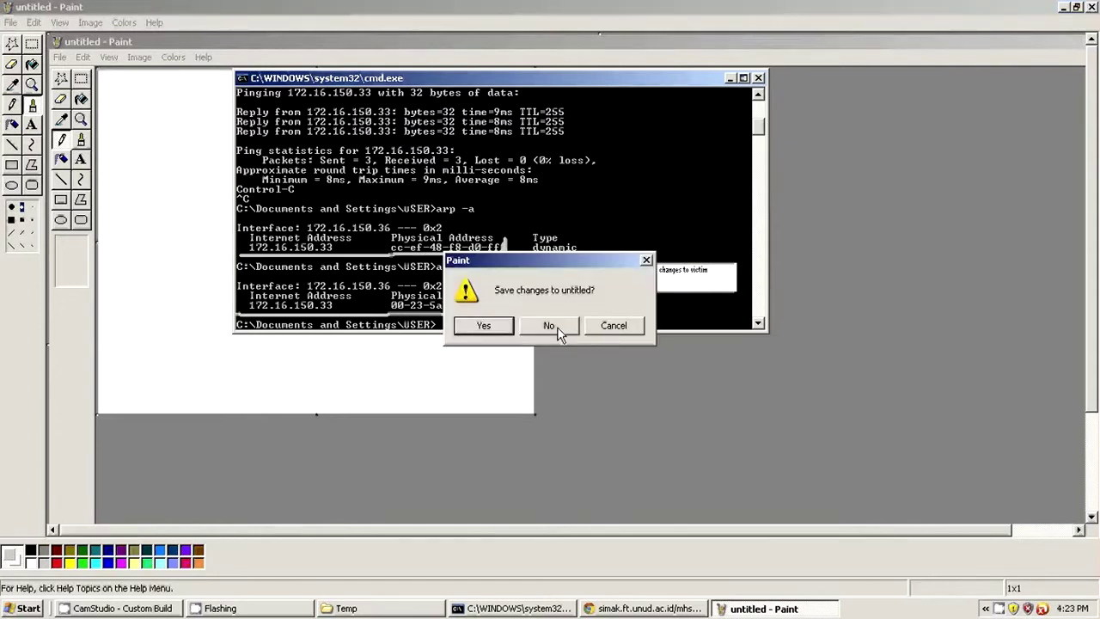
{"action": "left_click", "coordinate": [551, 325]}
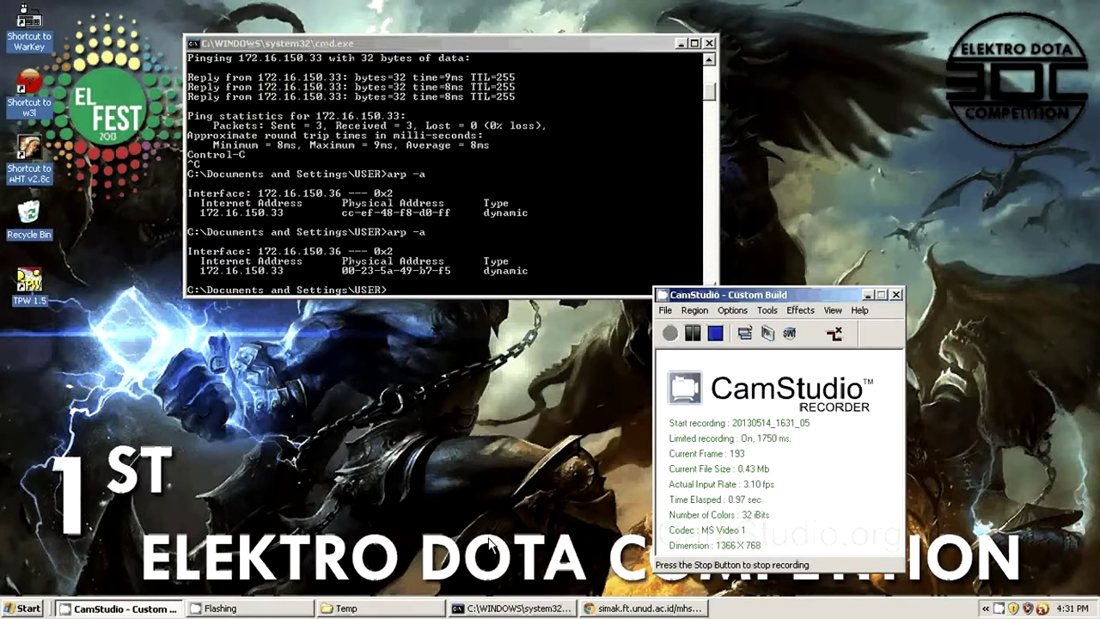
Step: Enter the student's User Id on the SIMAK login page, briefly checking the ARP table
{"action": "left_click", "coordinate": [623, 609]}
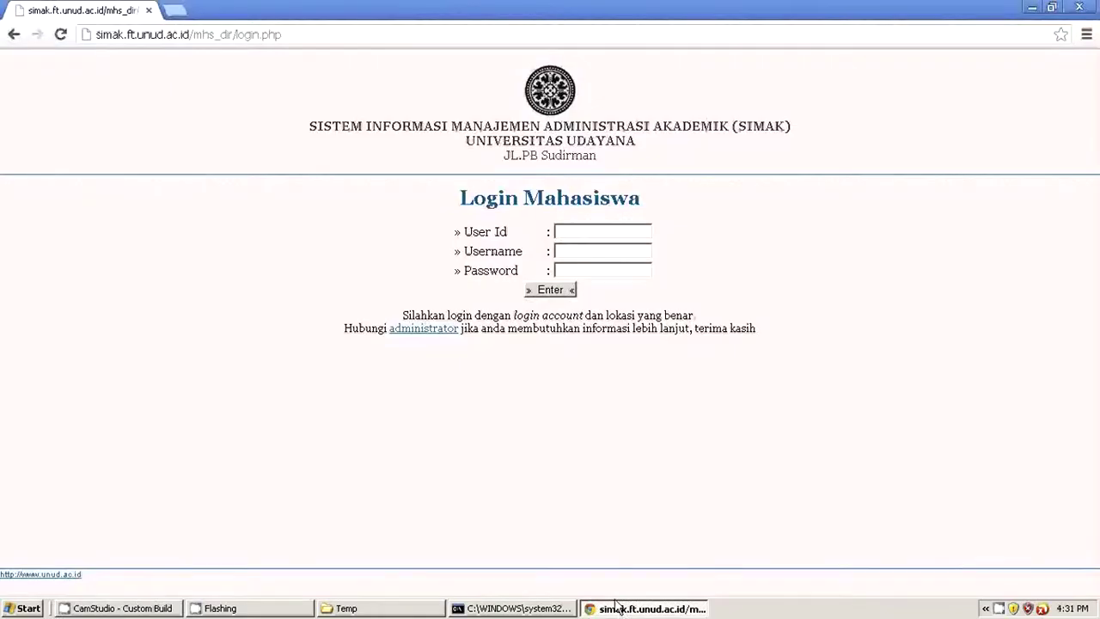
{"action": "left_click", "coordinate": [569, 233]}
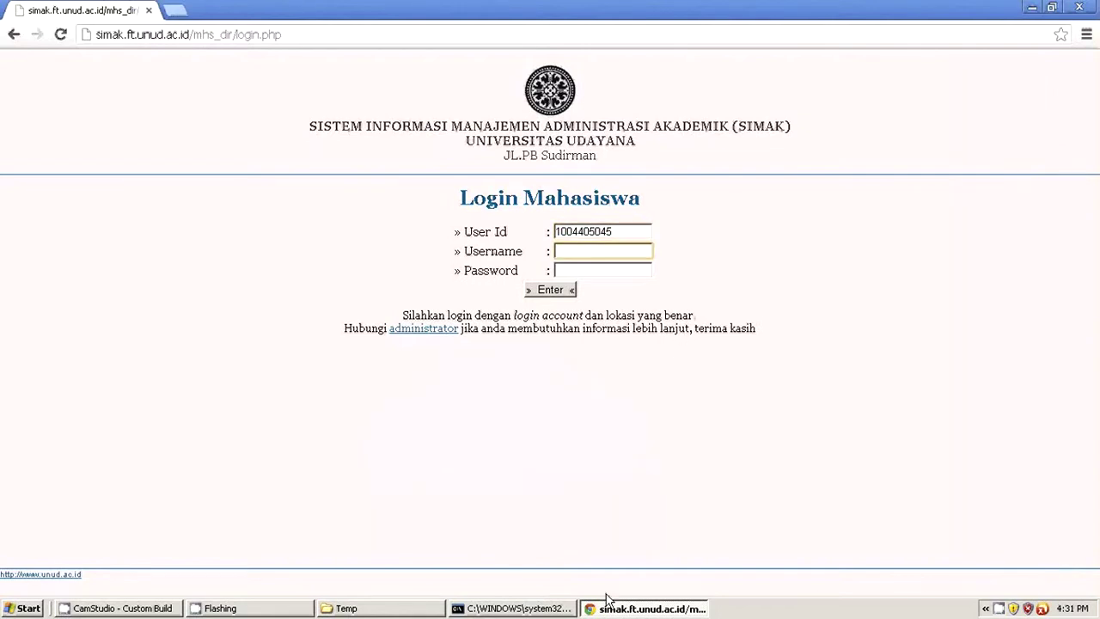
{"action": "left_click", "coordinate": [516, 608]}
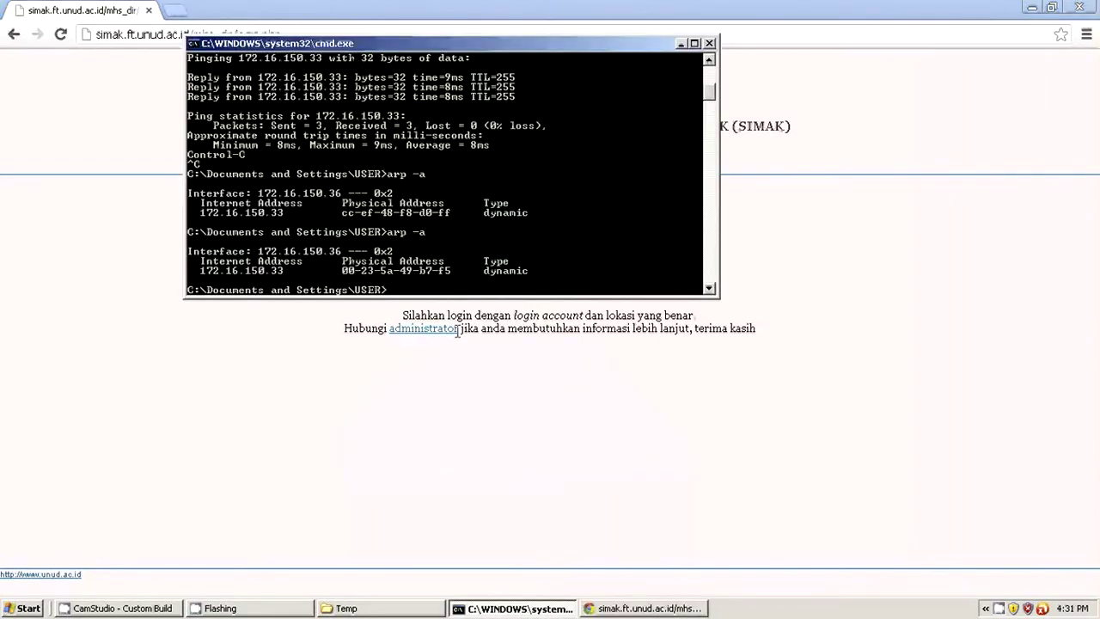
{"action": "left_click", "coordinate": [796, 321]}
Step: Fill in the SIMAK username and password and submit the login
{"action": "left_click", "coordinate": [603, 250]}
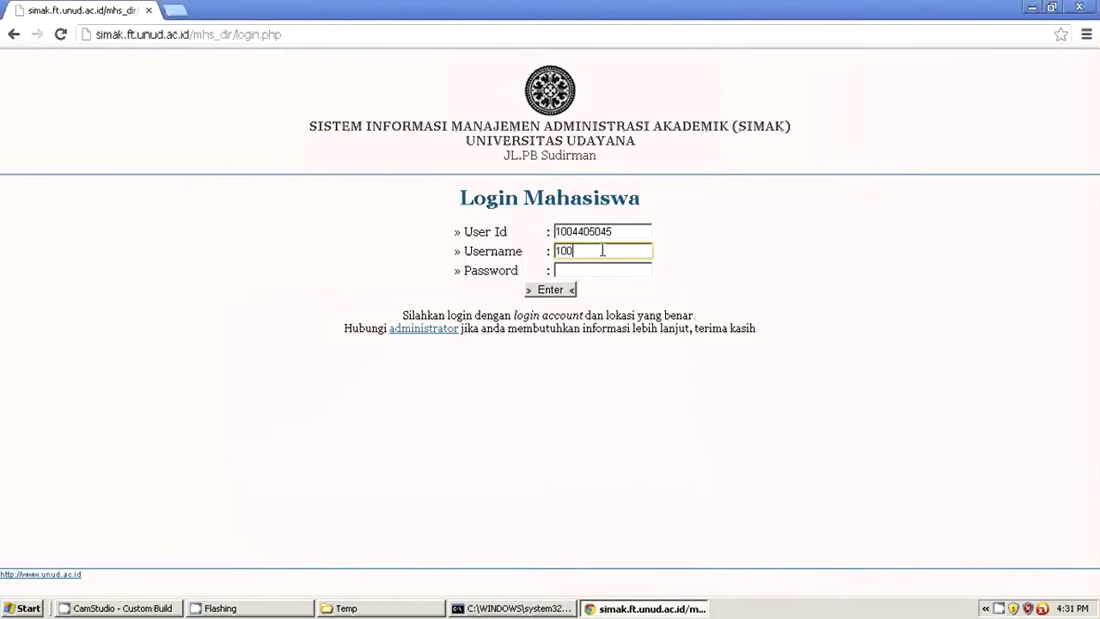
{"action": "key", "text": "BackSpace"}
{"action": "key", "text": "BackSpace"}
{"action": "key", "text": "BackSpace"}
{"action": "key", "text": "BackSpace"}
{"action": "key", "text": "BackSpace"}
{"action": "key", "text": "BackSpace"}
{"action": "key", "text": "BackSpace"}
{"action": "left_click", "coordinate": [573, 270]}
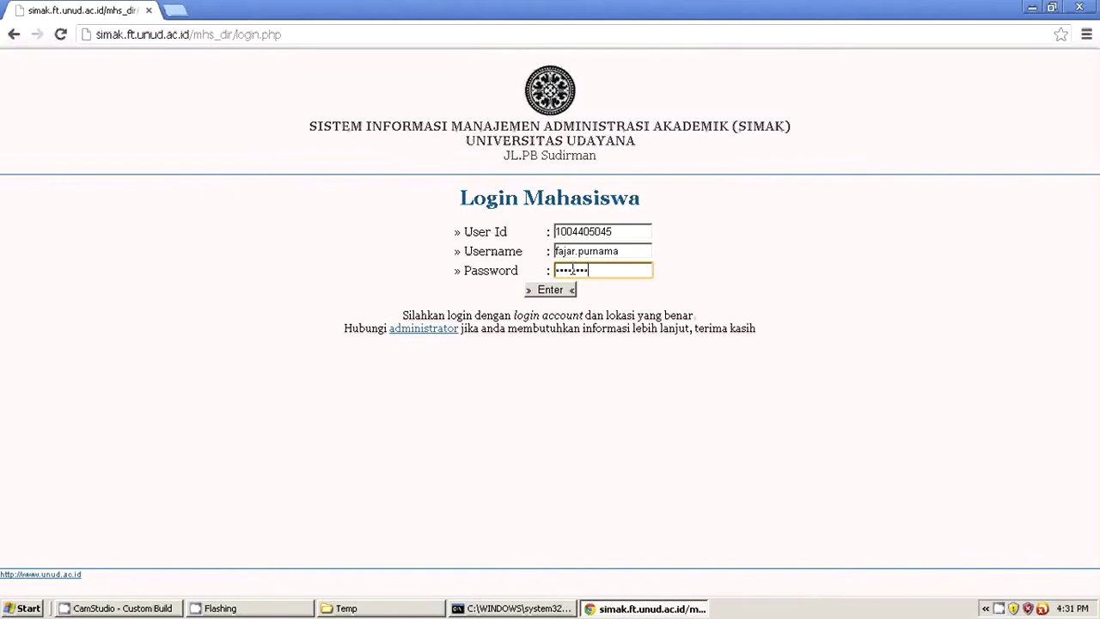
{"action": "left_click", "coordinate": [560, 292]}
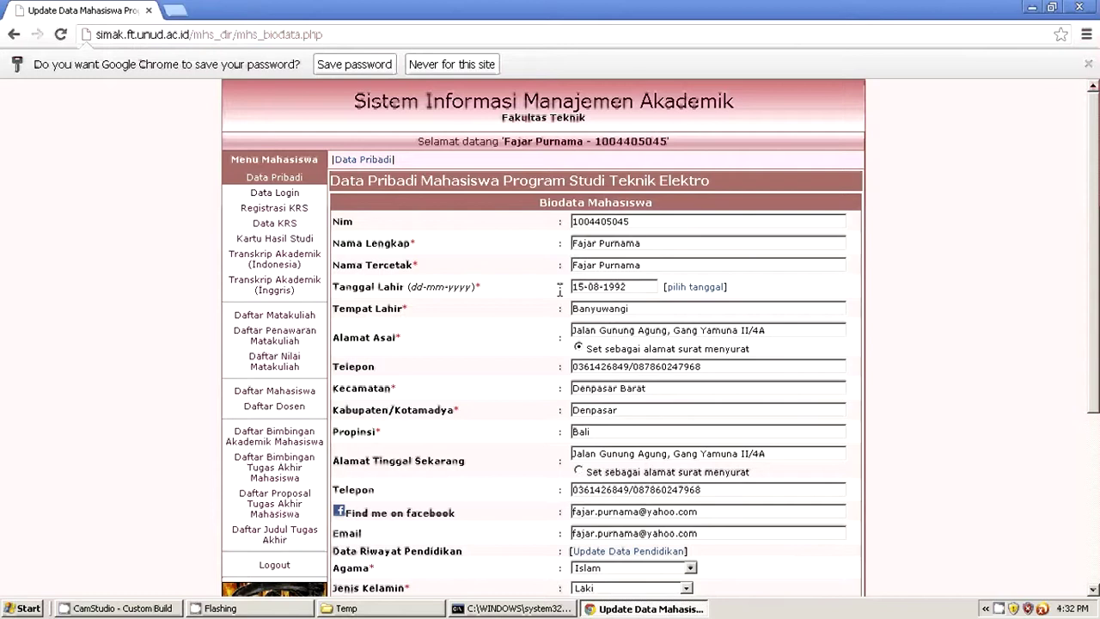
Step: Scroll through the Data Pribadi biodata and choose Logout in the Menu Mahasiswa sidebar
{"action": "scroll", "coordinate": [559, 296], "scroll_direction": "down", "scroll_amount": 3}
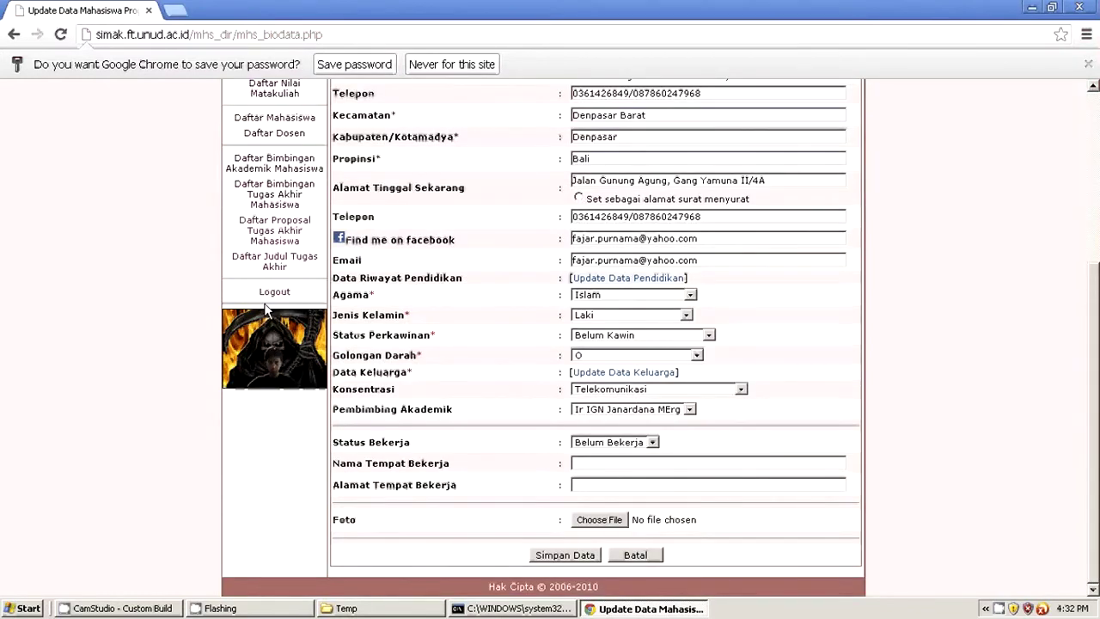
{"action": "scroll", "coordinate": [547, 361], "scroll_direction": "up", "scroll_amount": 3}
{"action": "left_click_drag", "start_coordinate": [652, 244], "coordinate": [588, 244]}
{"action": "scroll", "coordinate": [450, 386], "scroll_direction": "down", "scroll_amount": 3}
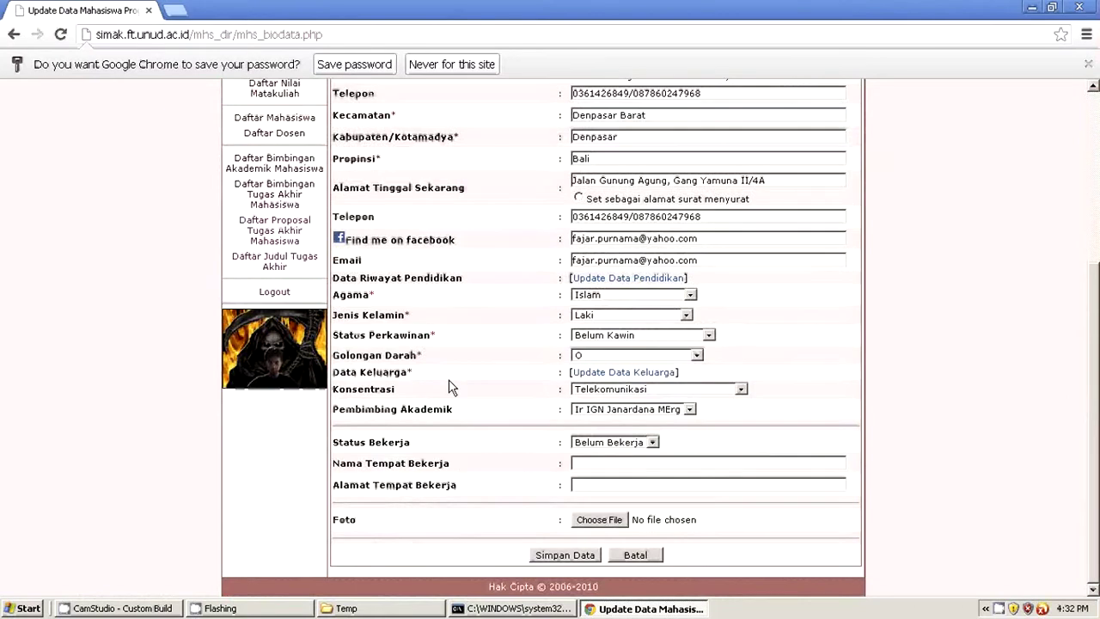
{"action": "left_click", "coordinate": [282, 291]}
Step: Confirm the SIMAK logout and go to elearning.unud.ac.id
{"action": "left_click", "coordinate": [573, 323]}
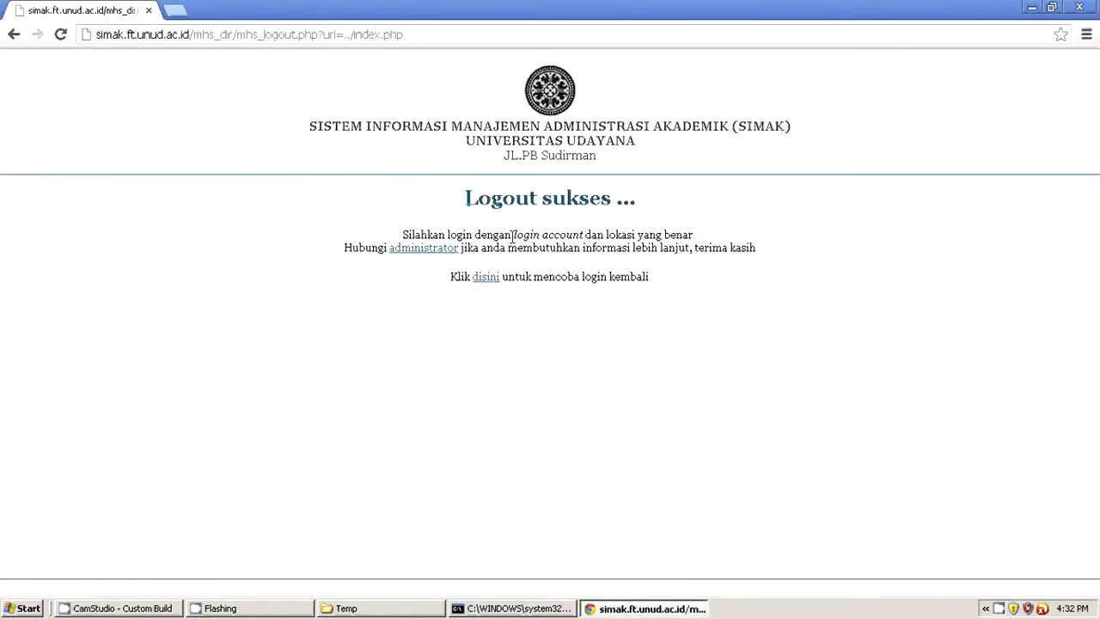
{"action": "left_click_drag", "start_coordinate": [434, 34], "coordinate": [55, 25]}
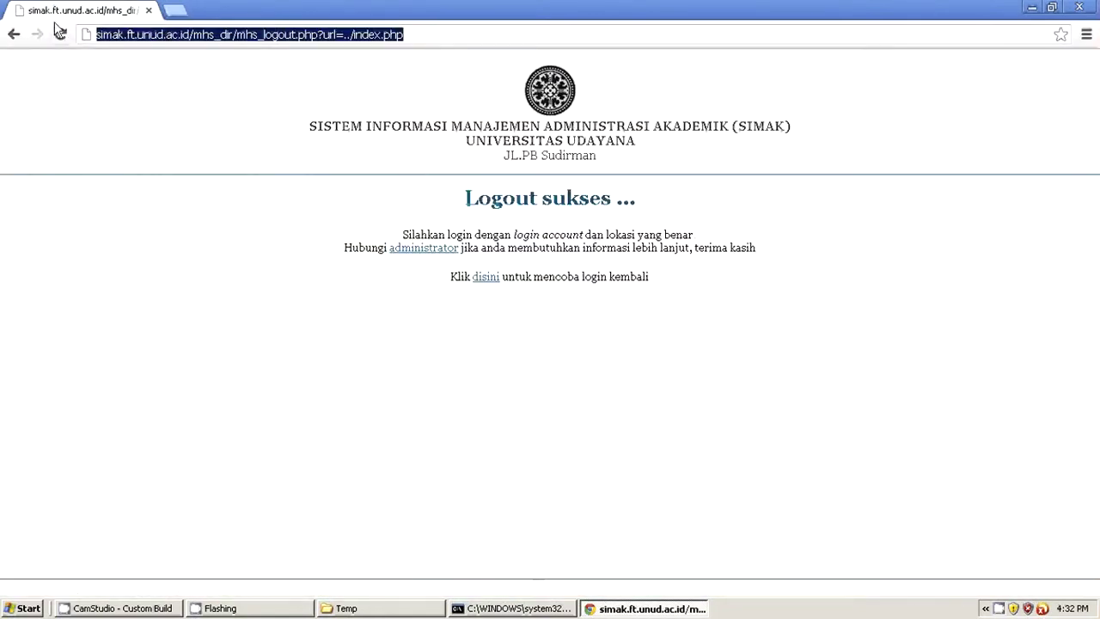
{"action": "type", "text": "www."}
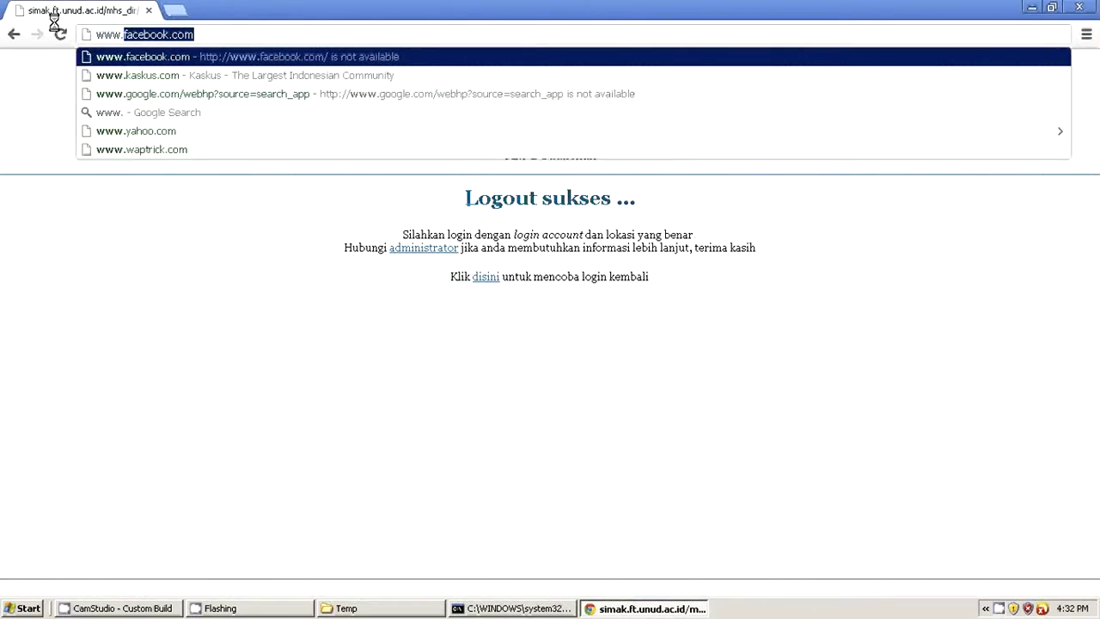
{"action": "key", "text": "BackSpace"}
{"action": "key", "text": "BackSpace"}
{"action": "key", "text": "BackSpace"}
{"action": "key", "text": "BackSpace"}
{"action": "key", "text": "BackSpace"}
{"action": "type", "text": "elear"}
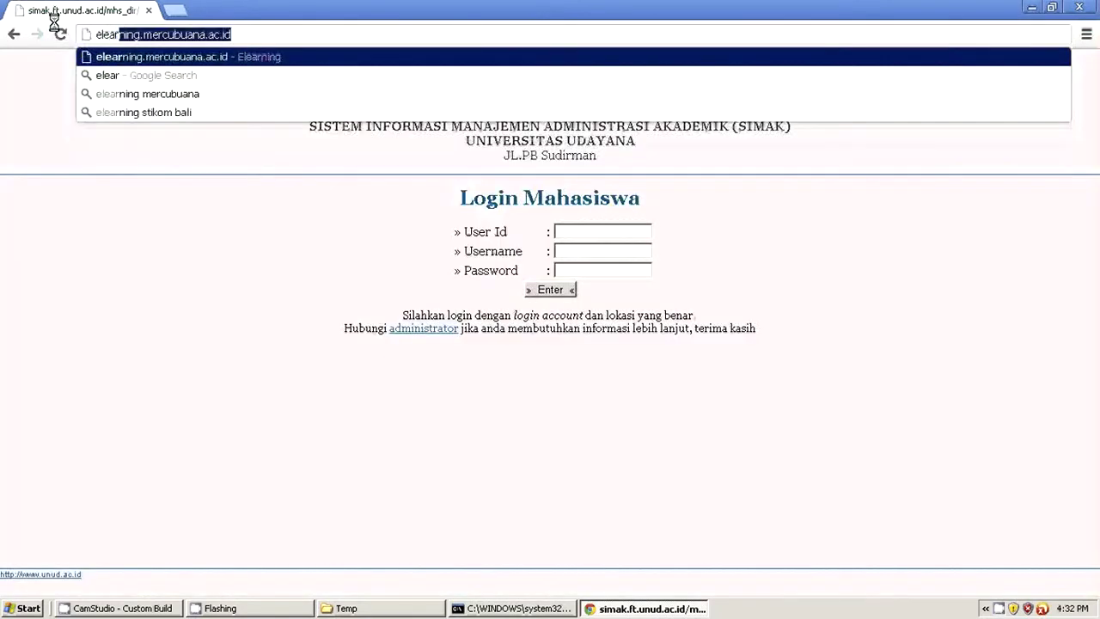
{"action": "type", "text": "ning.u"}
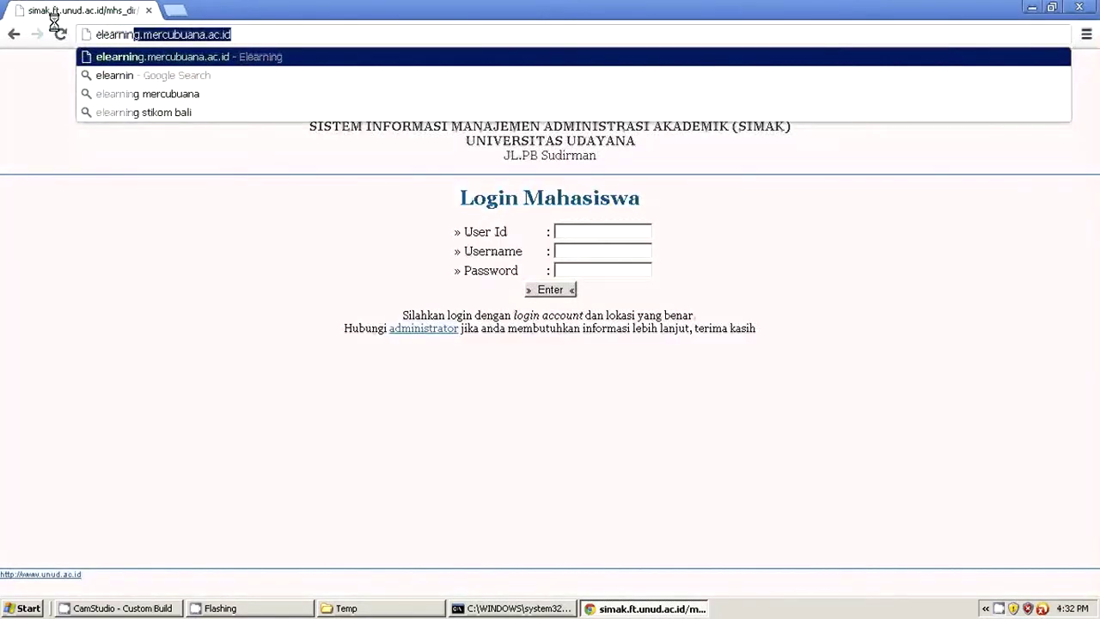
{"action": "type", "text": "nud"}
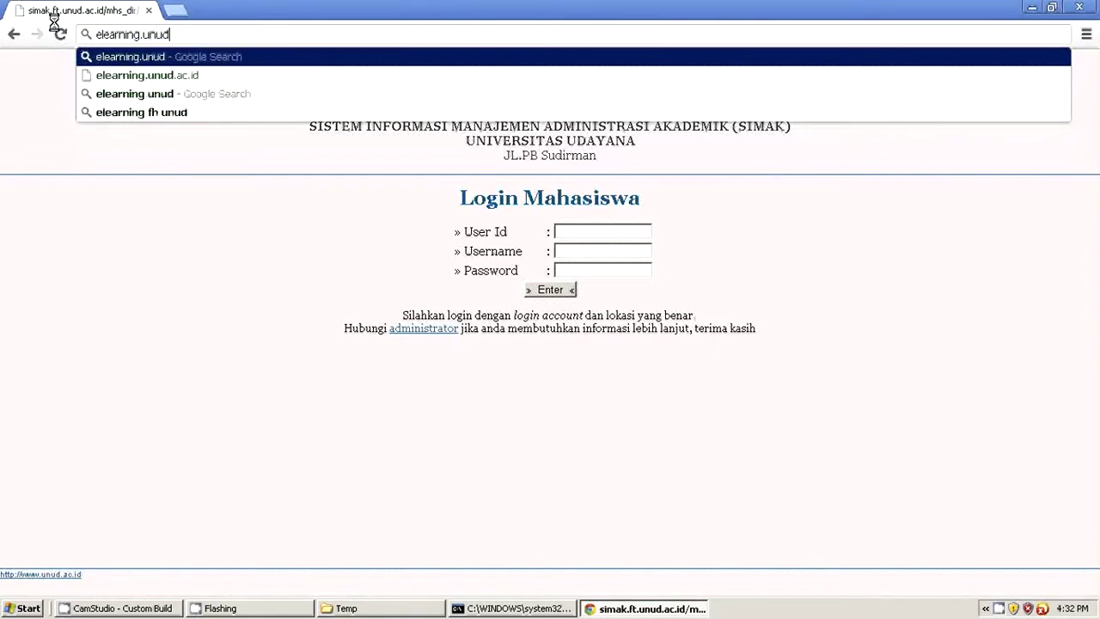
{"action": "type", "text": ".ac.id"}
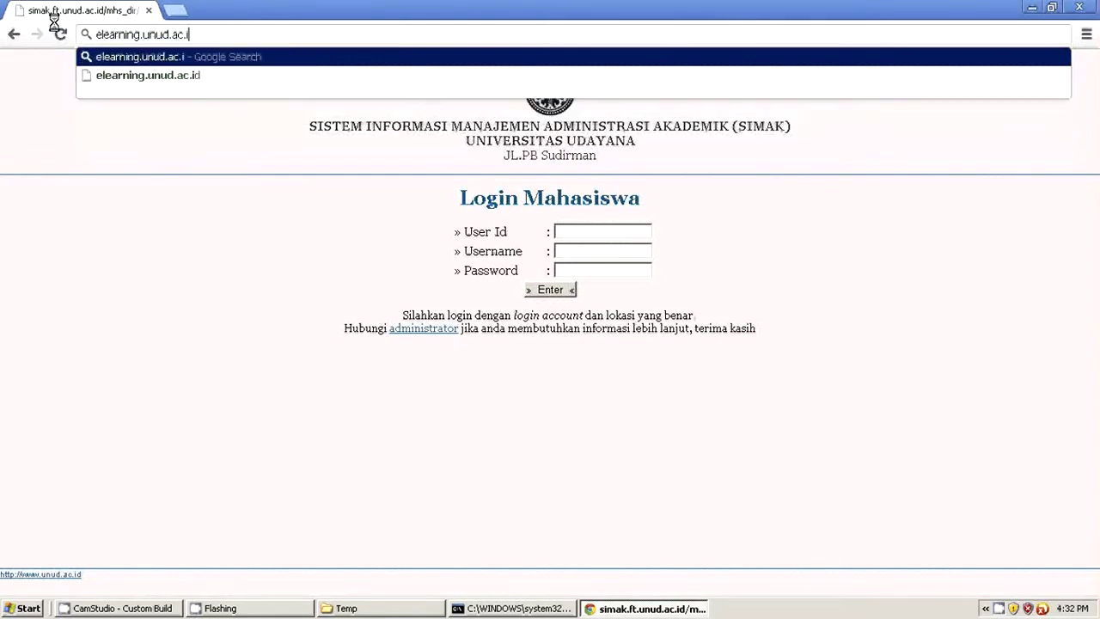
{"action": "key", "text": "Return"}
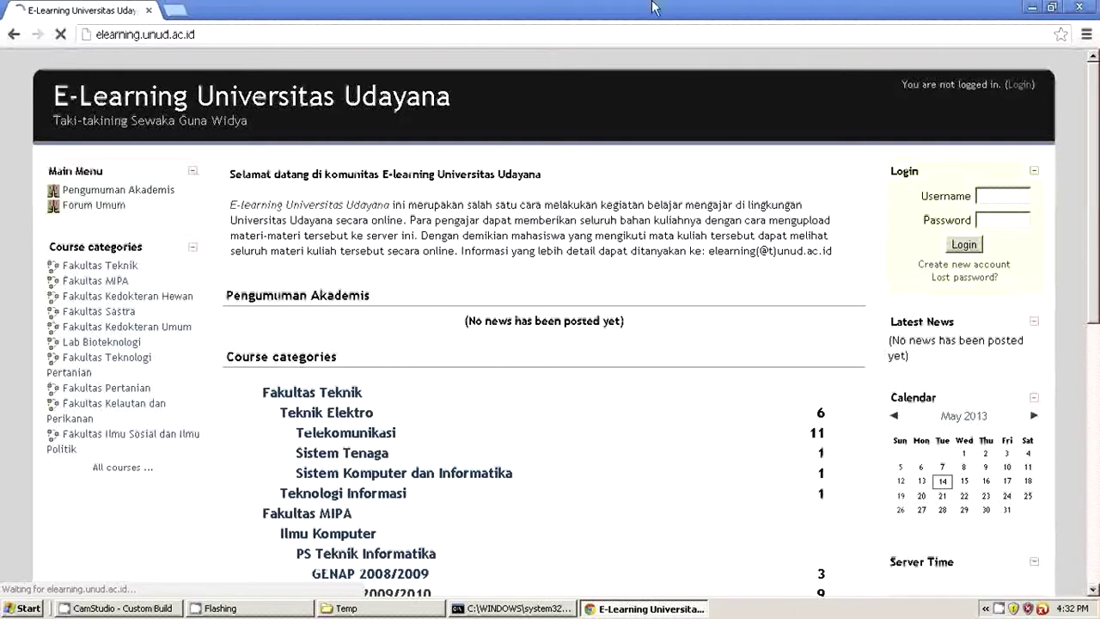
Step: Log in to E-Learning with the student's username and password
{"action": "left_click", "coordinate": [980, 196]}
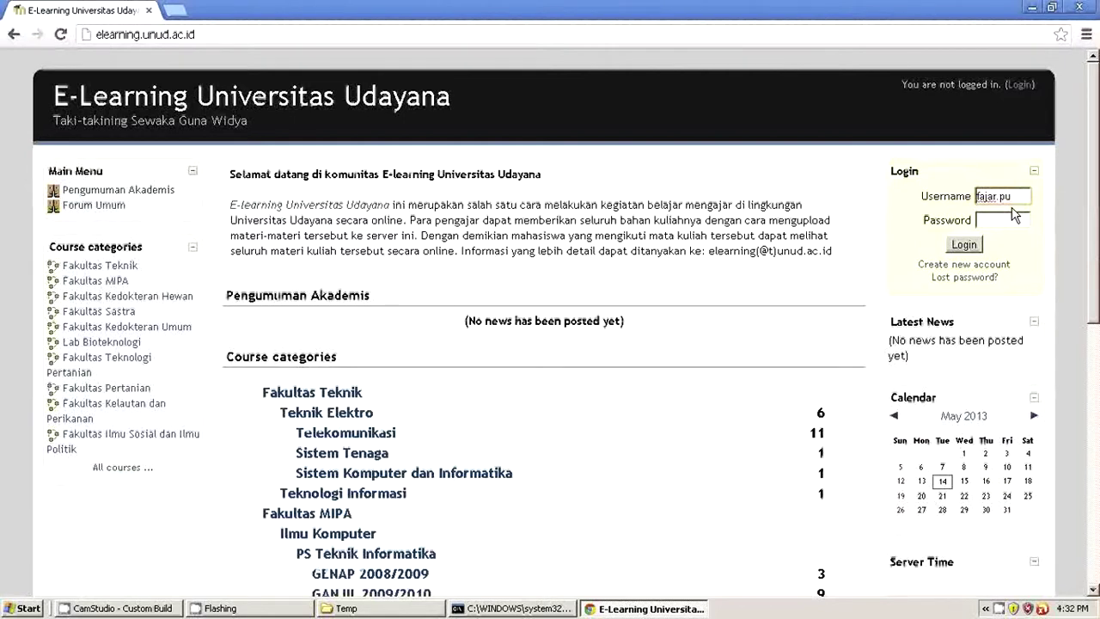
{"action": "key", "text": "Tab"}
{"action": "key", "text": "Return"}
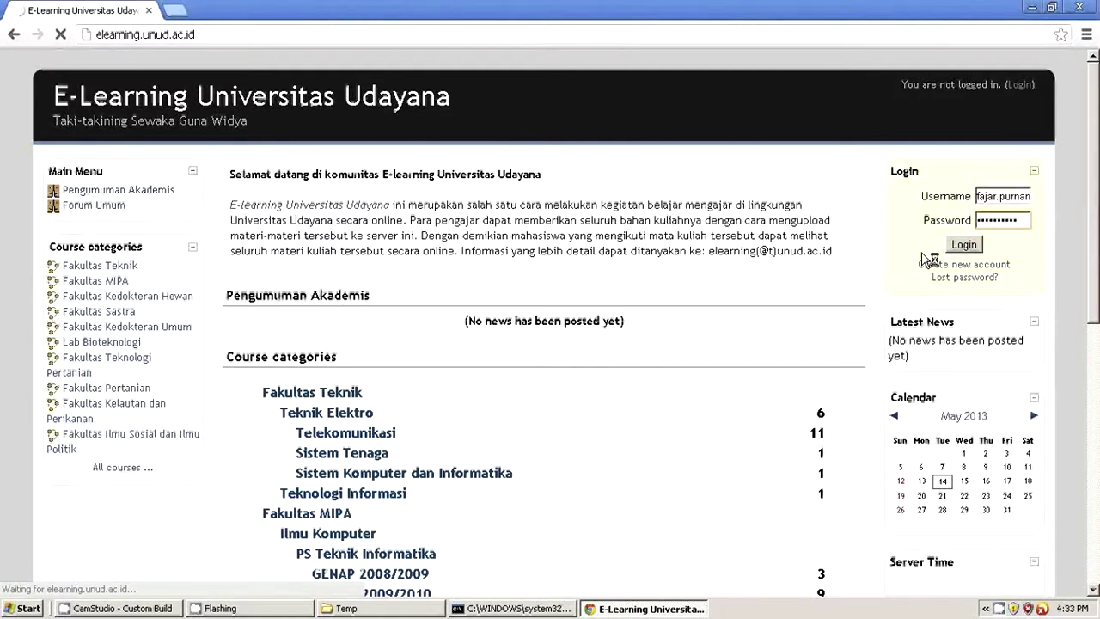
{"action": "left_click", "coordinate": [965, 245]}
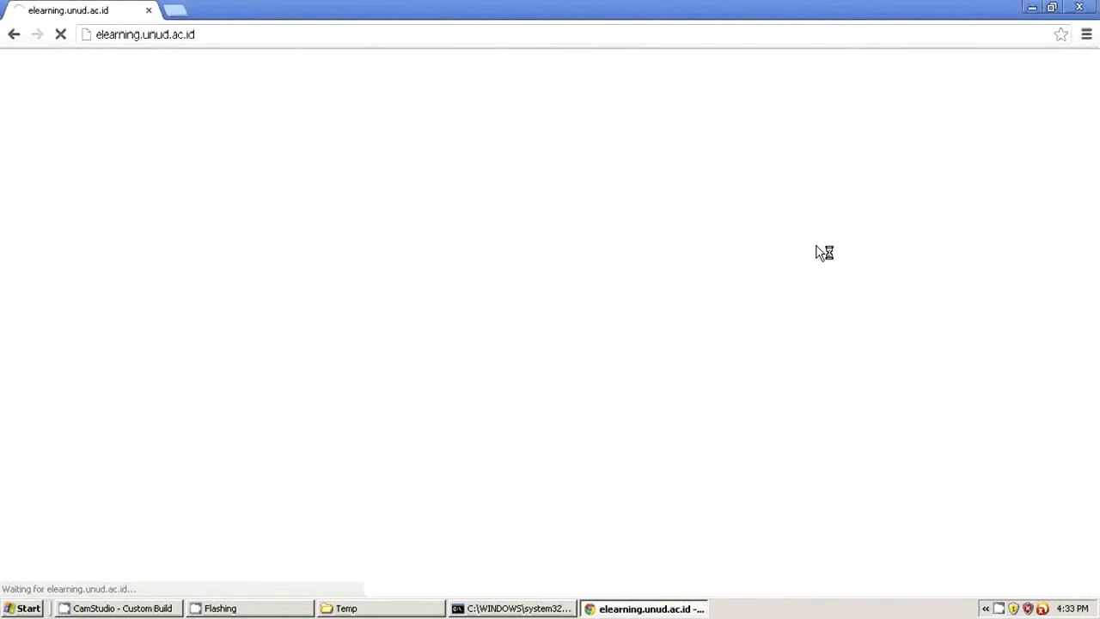
{"action": "left_click", "coordinate": [175, 10]}
Step: Load blog.unud.ac.id/wp-admin in the new tab, then return to the E-Learning tab
{"action": "type", "text": "www"}
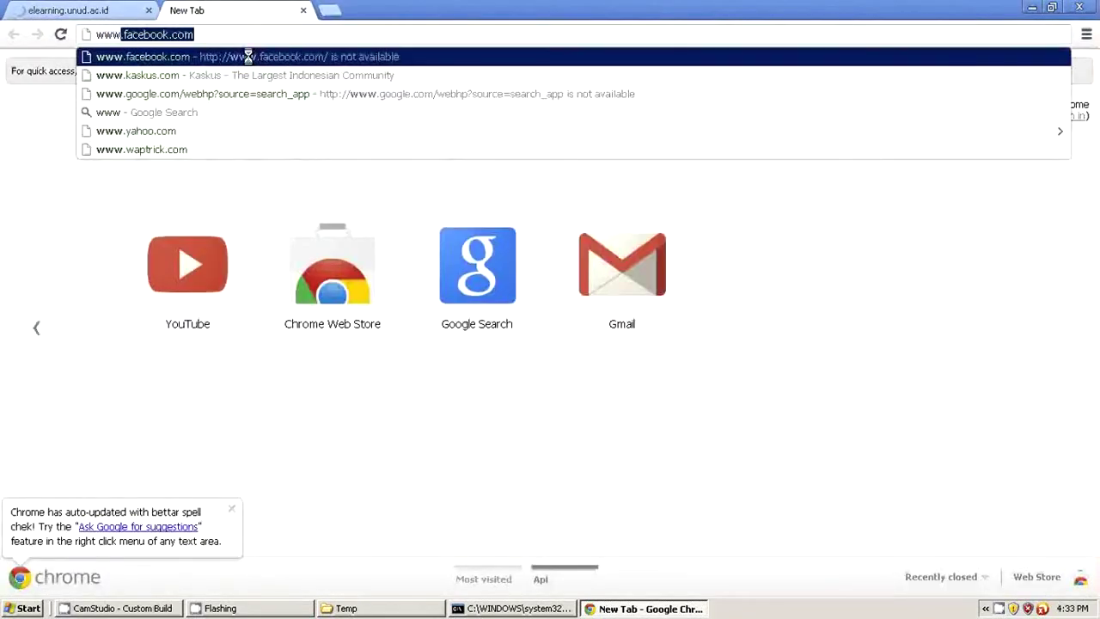
{"action": "type", "text": ".blog"}
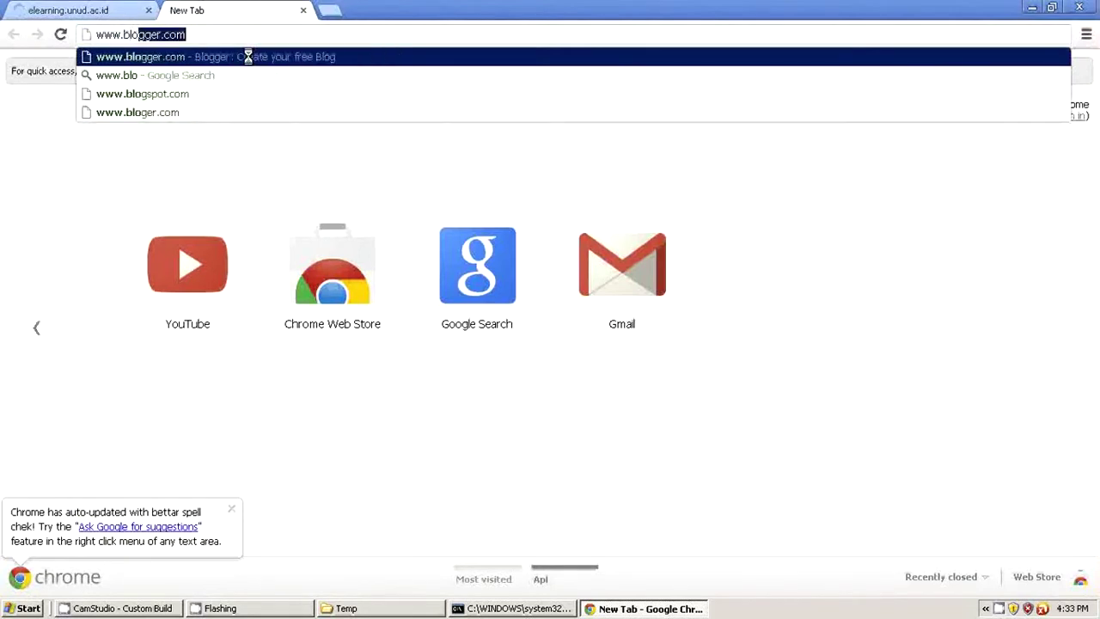
{"action": "key", "text": "BackSpace"}
{"action": "key", "text": "BackSpace"}
{"action": "key", "text": "BackSpace"}
{"action": "key", "text": "BackSpace"}
{"action": "key", "text": "BackSpace"}
{"action": "key", "text": "BackSpace"}
{"action": "key", "text": "BackSpace"}
{"action": "key", "text": "BackSpace"}
{"action": "type", "text": "blog.unud.ac.id"}
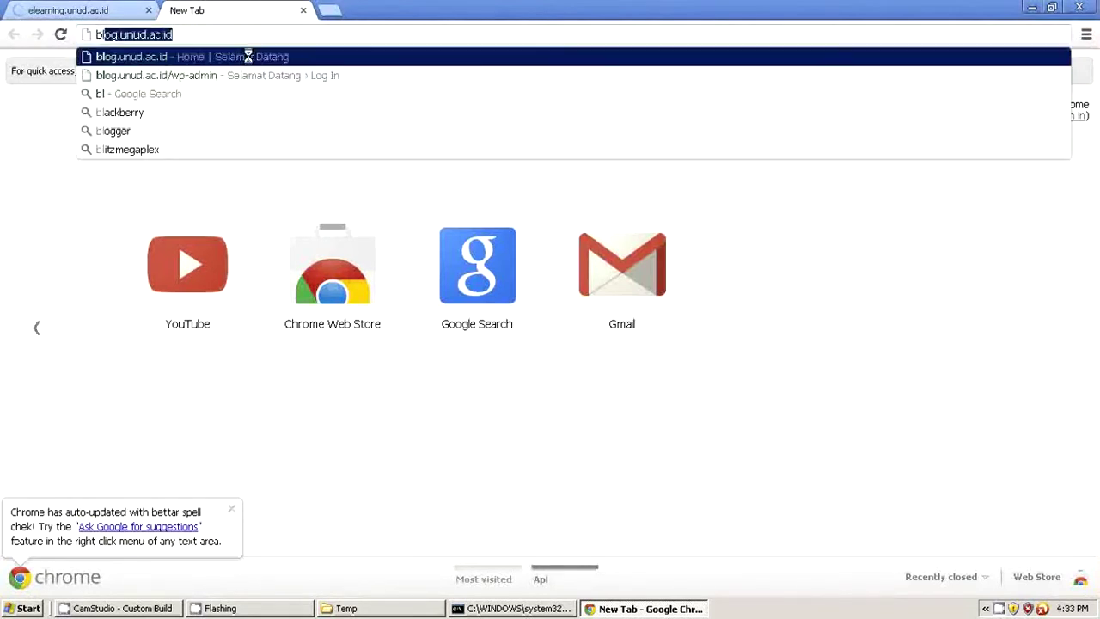
{"action": "left_click", "coordinate": [242, 76]}
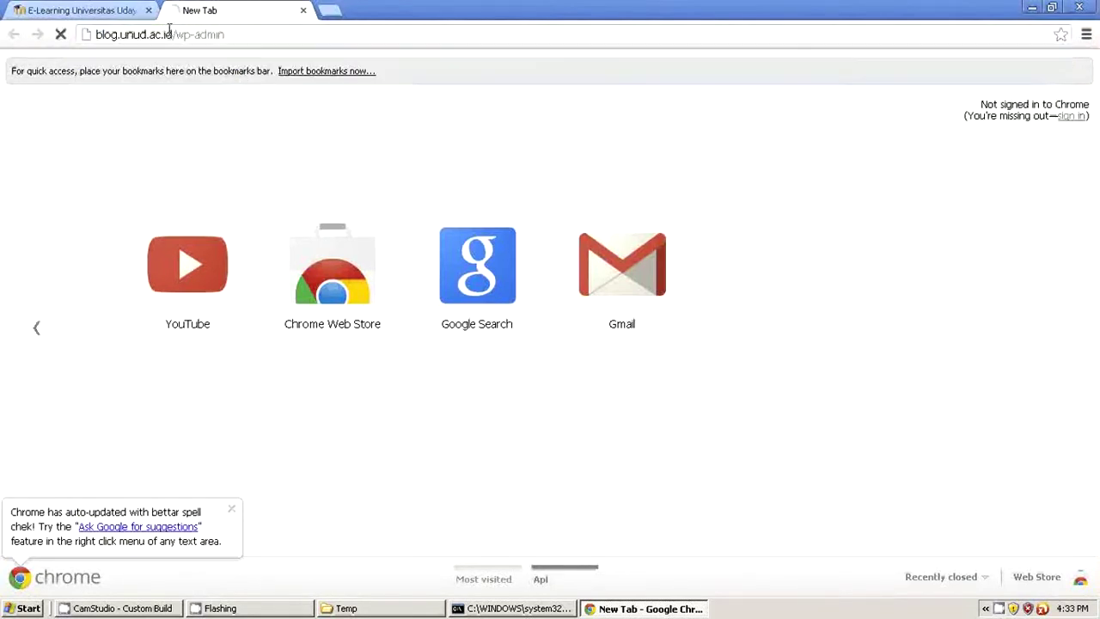
{"action": "left_click", "coordinate": [112, 10]}
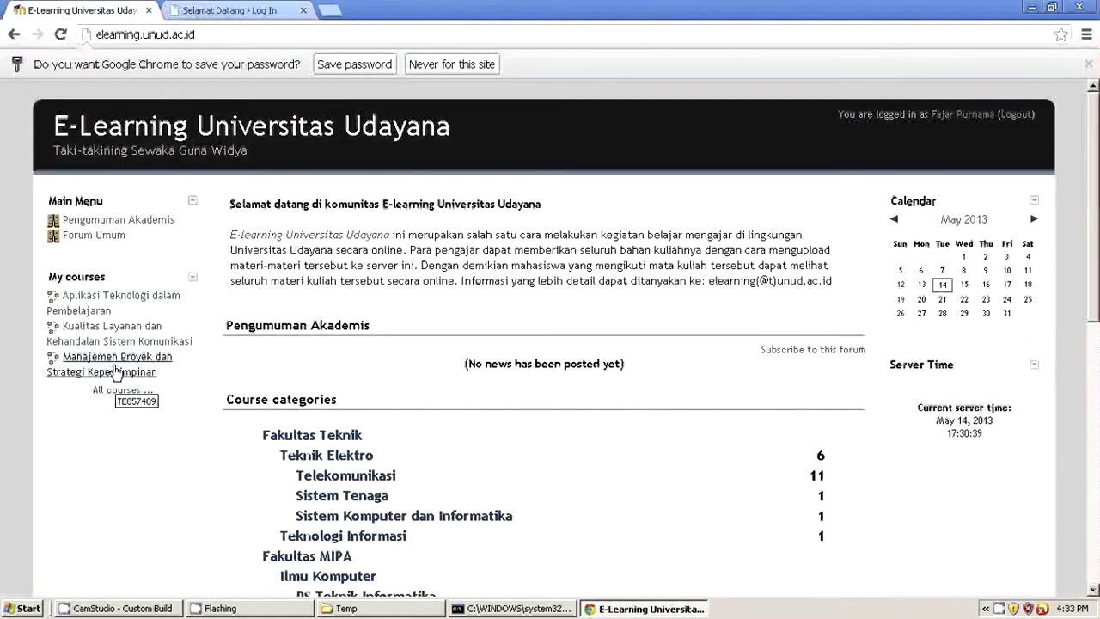
Step: Open the Kualitas Layanan dan Kehandalan Sistem Komunikasi course and highlight the 13–19 May and 27 May–2 June sections
{"action": "left_click", "coordinate": [112, 332]}
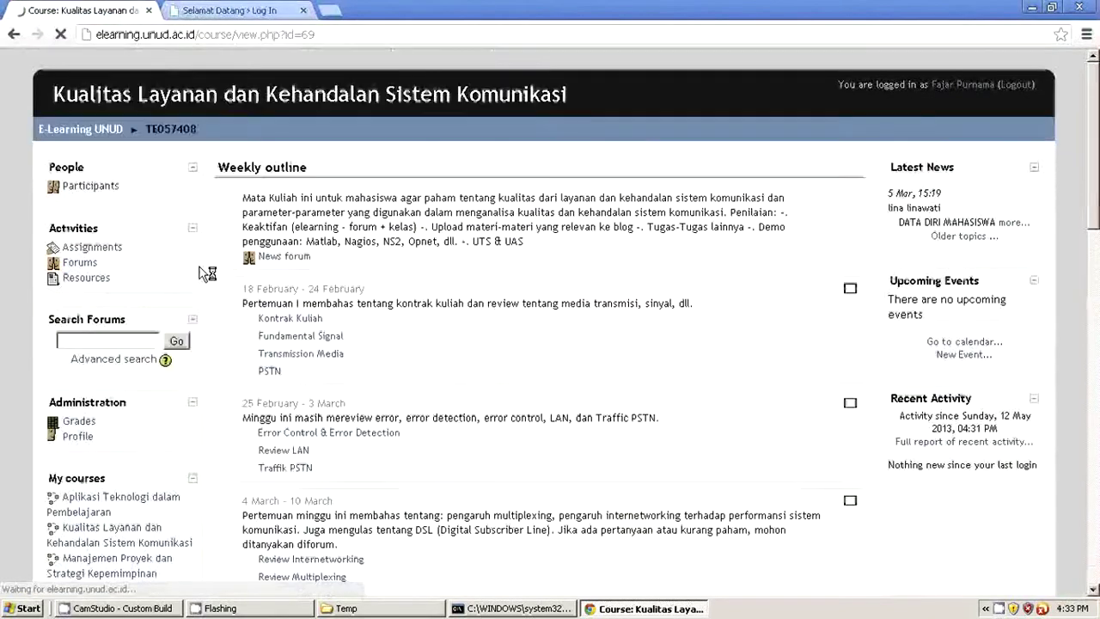
{"action": "scroll", "coordinate": [206, 270], "scroll_direction": "down", "scroll_amount": 15}
{"action": "scroll", "coordinate": [207, 274], "scroll_direction": "down", "scroll_amount": 3}
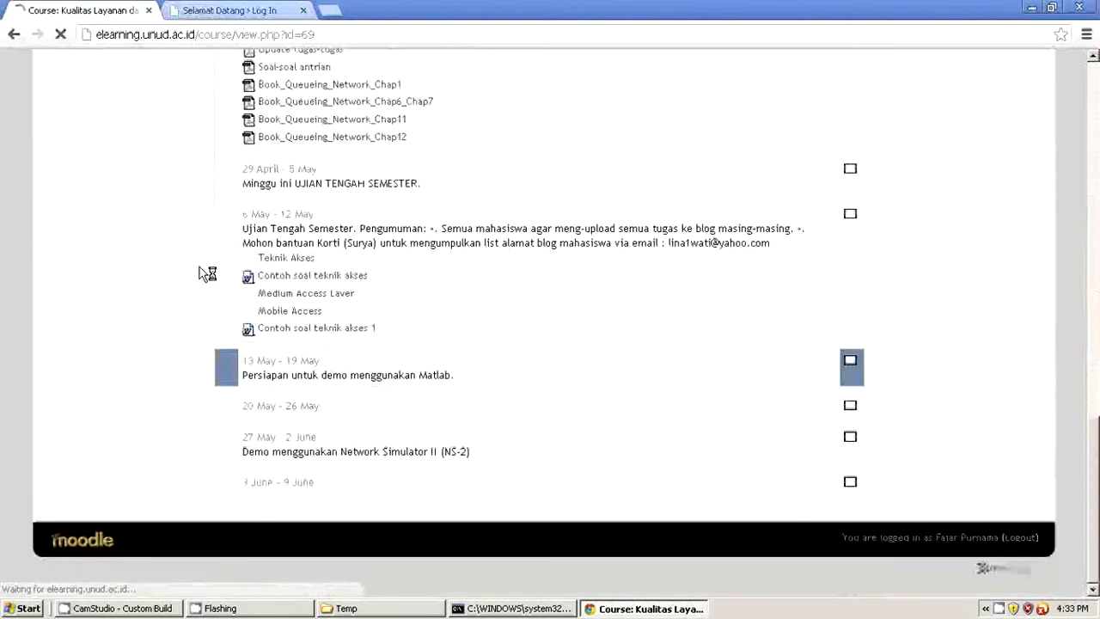
{"action": "left_click_drag", "start_coordinate": [445, 371], "coordinate": [246, 359]}
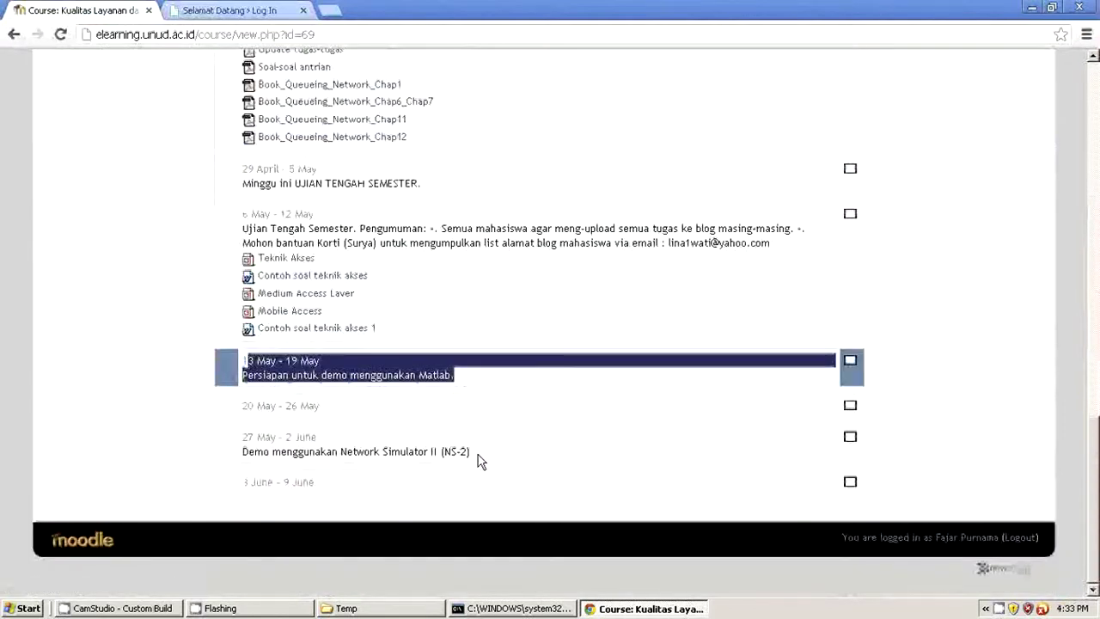
{"action": "left_click_drag", "start_coordinate": [486, 456], "coordinate": [254, 434]}
{"action": "scroll", "coordinate": [254, 434], "scroll_direction": "up", "scroll_amount": 15}
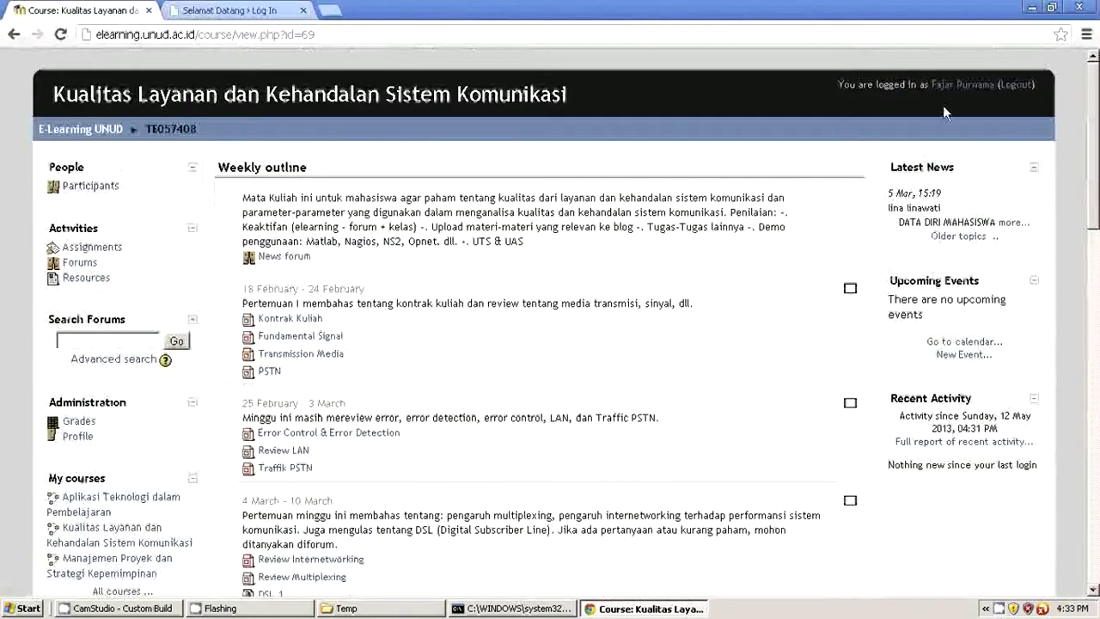
Step: View the enrolled courses on the student profile, return home and log out of E-Learning
{"action": "left_click", "coordinate": [946, 85]}
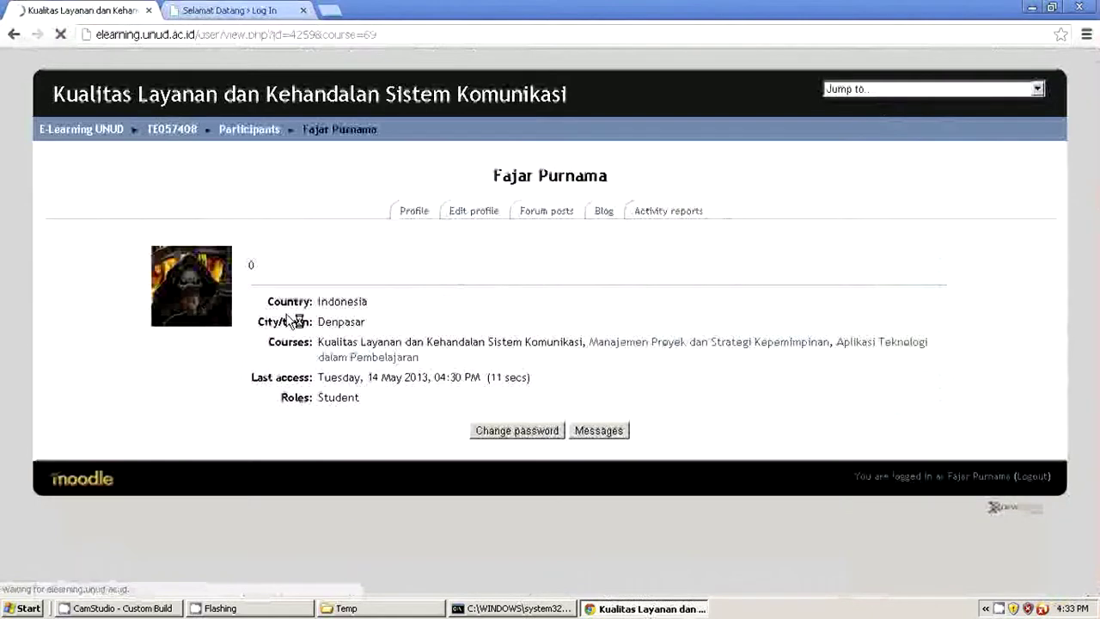
{"action": "left_click_drag", "start_coordinate": [331, 322], "coordinate": [473, 356]}
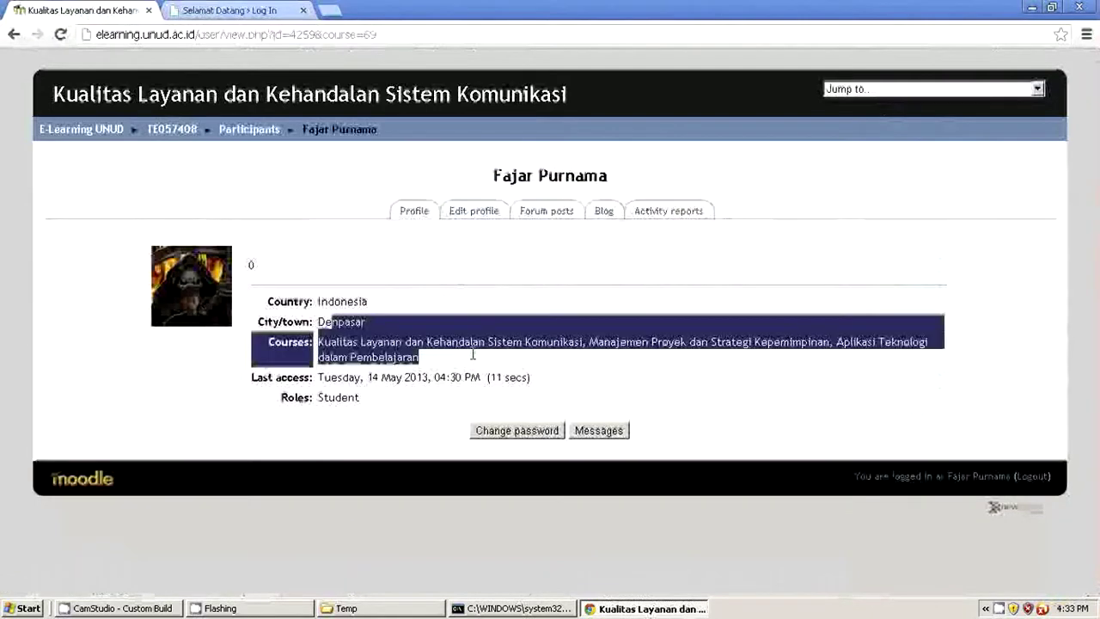
{"action": "left_click", "coordinate": [103, 130]}
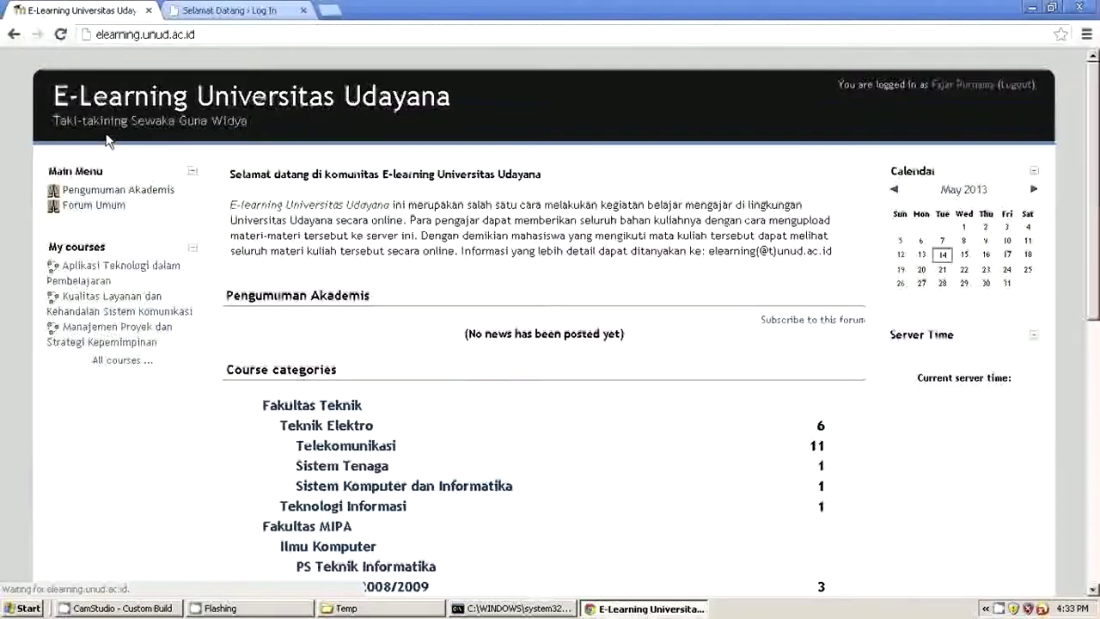
{"action": "left_click", "coordinate": [1017, 87]}
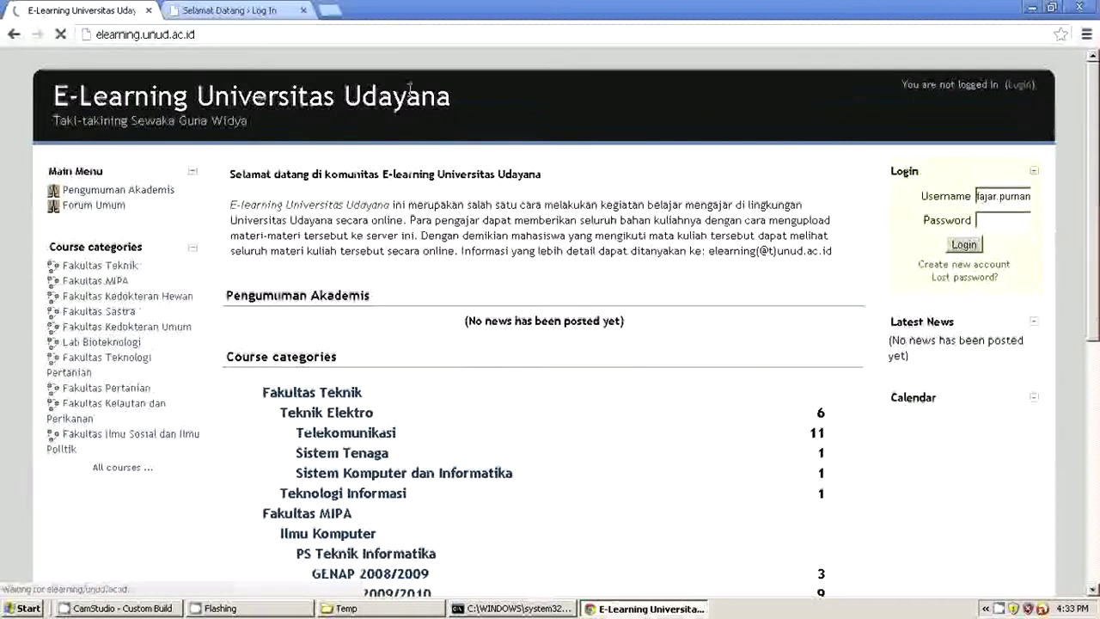
{"action": "left_click", "coordinate": [88, 32]}
{"action": "type", "text": "www"}
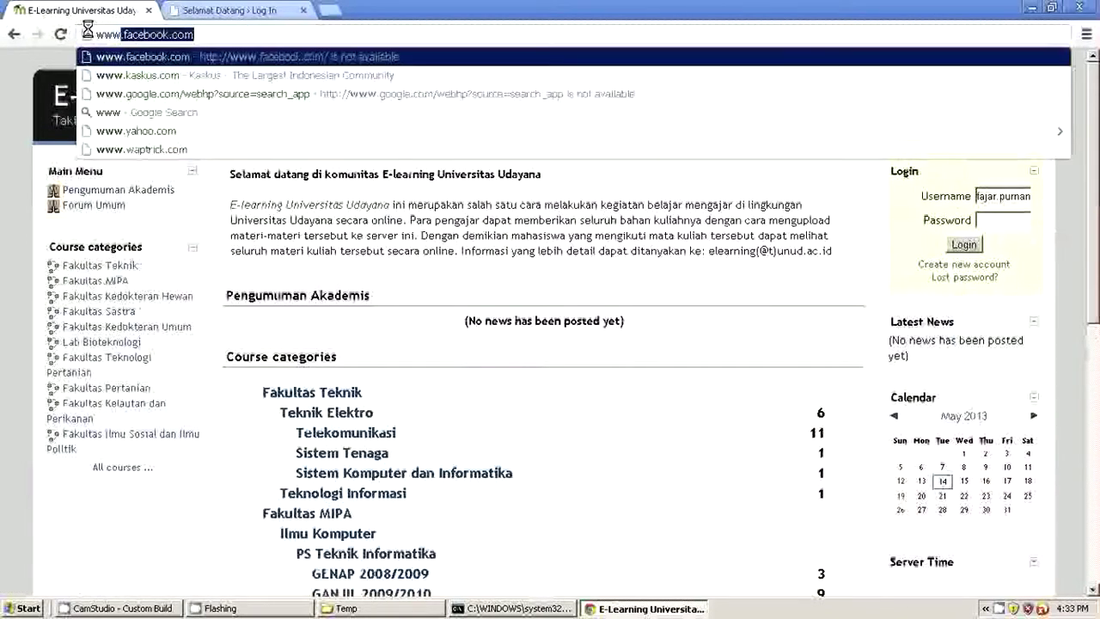
{"action": "type", "text": "."}
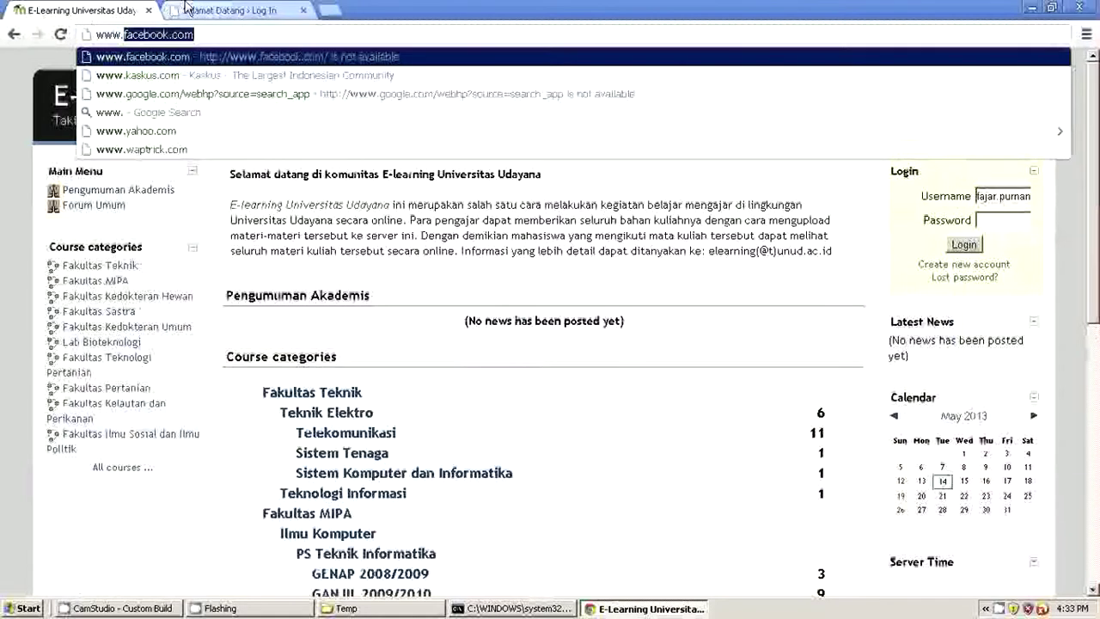
{"action": "left_click", "coordinate": [196, 12]}
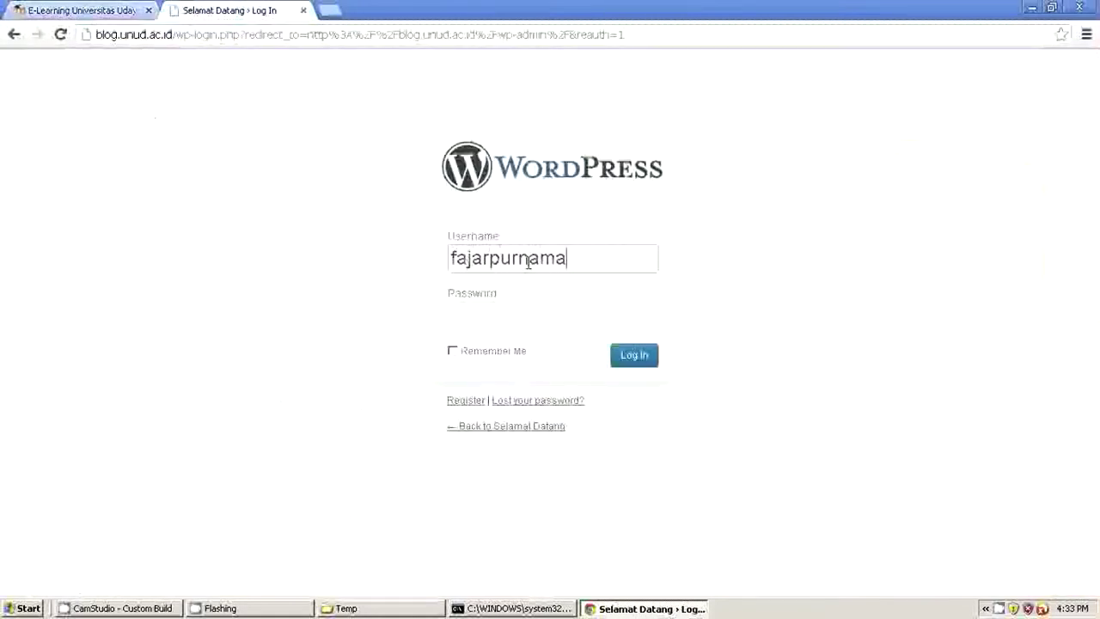
Step: Log in to the blog.unud.ac.id WordPress admin with the username and password
{"action": "left_click", "coordinate": [471, 311]}
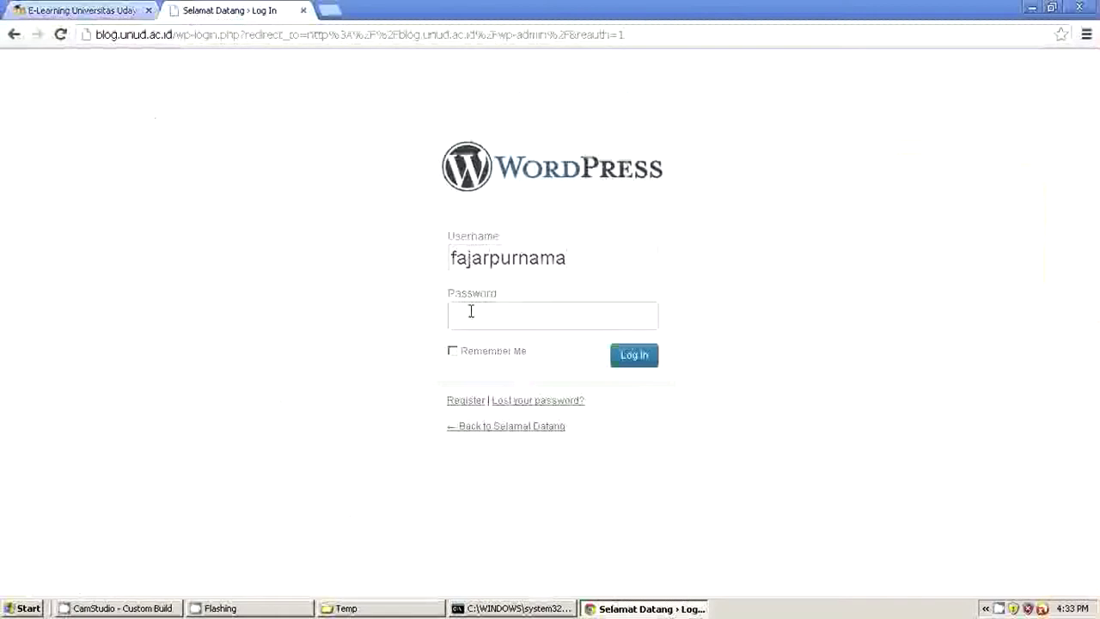
{"action": "type", "text": "••••••••••"}
{"action": "key", "text": "Return"}
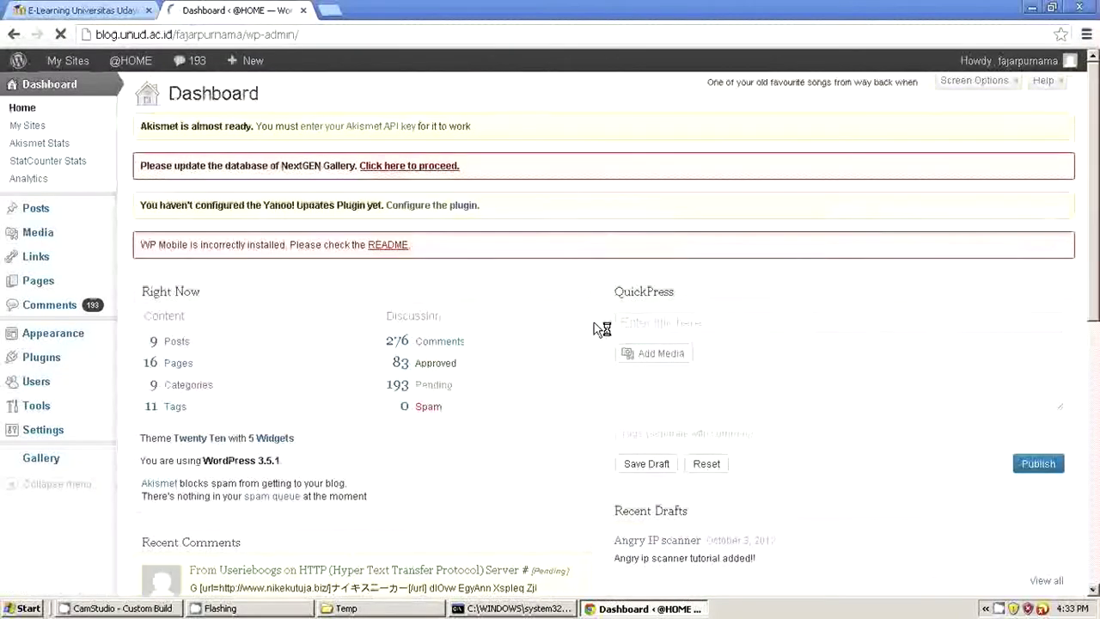
{"action": "scroll", "coordinate": [601, 330], "scroll_direction": "down", "scroll_amount": 5}
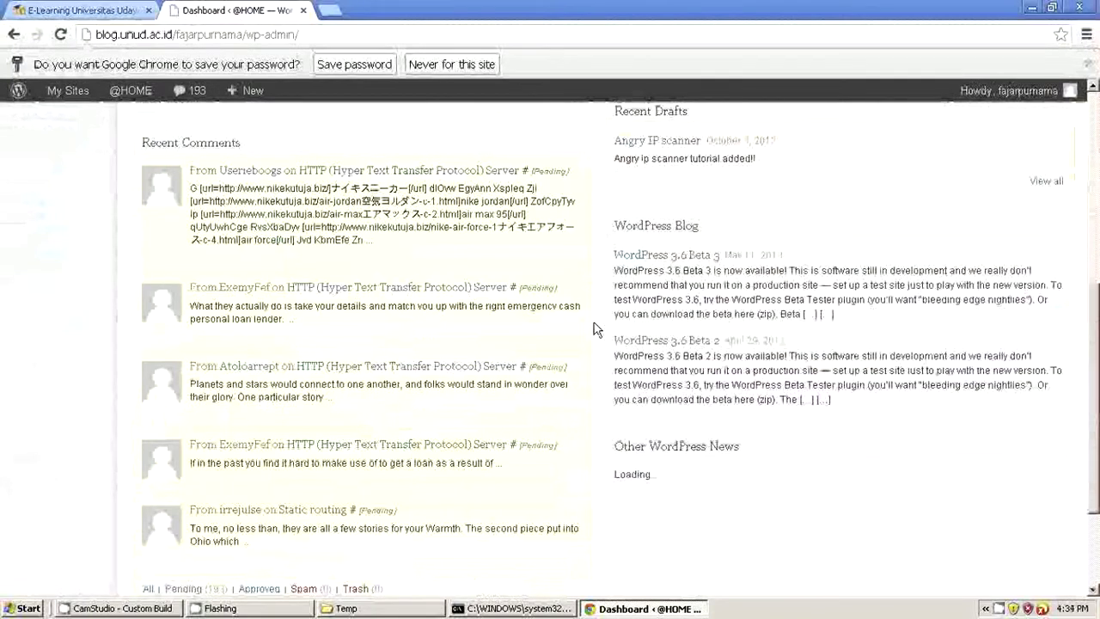
Step: Open Your Profile in the WordPress admin
{"action": "scroll", "coordinate": [596, 329], "scroll_direction": "down", "scroll_amount": 3}
{"action": "scroll", "coordinate": [594, 327], "scroll_direction": "up", "scroll_amount": 8}
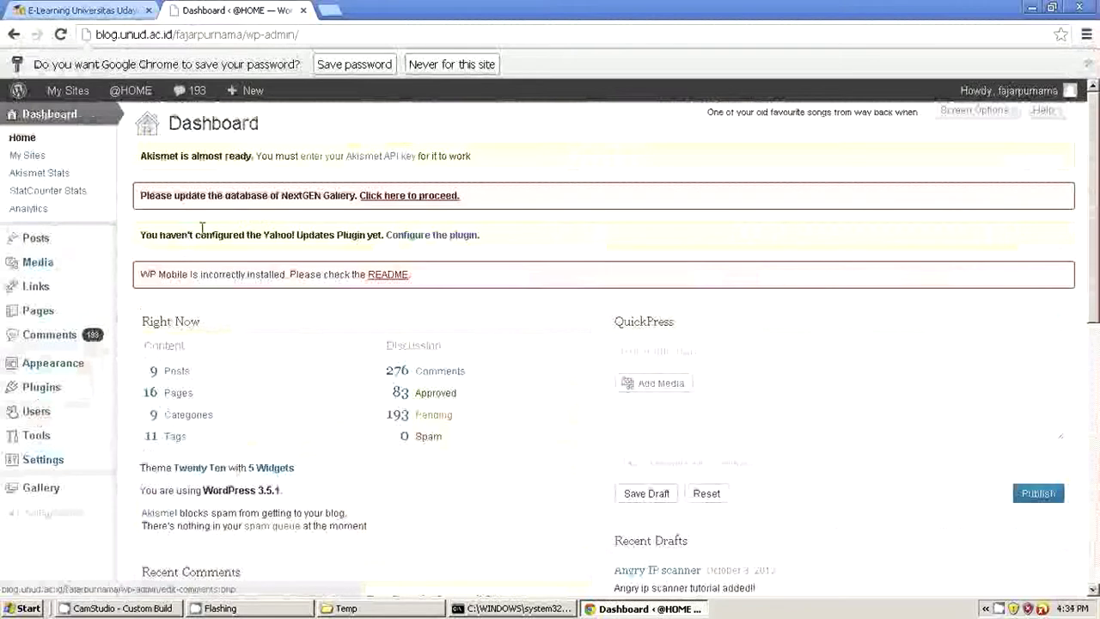
{"action": "mouse_move", "coordinate": [66, 250]}
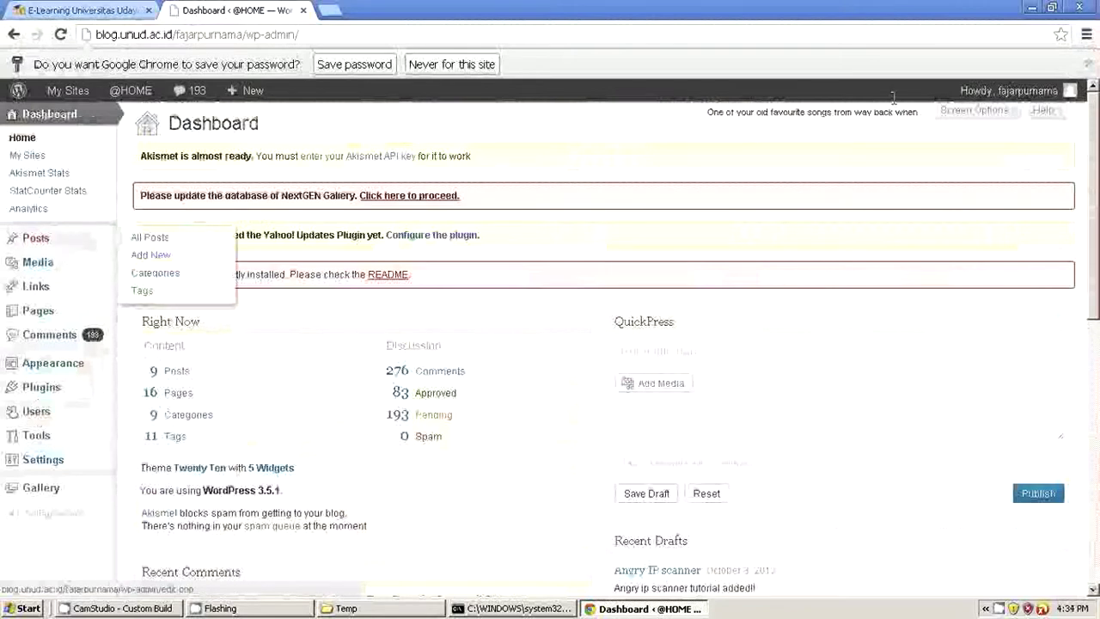
{"action": "mouse_move", "coordinate": [1035, 108]}
{"action": "left_click", "coordinate": [975, 152]}
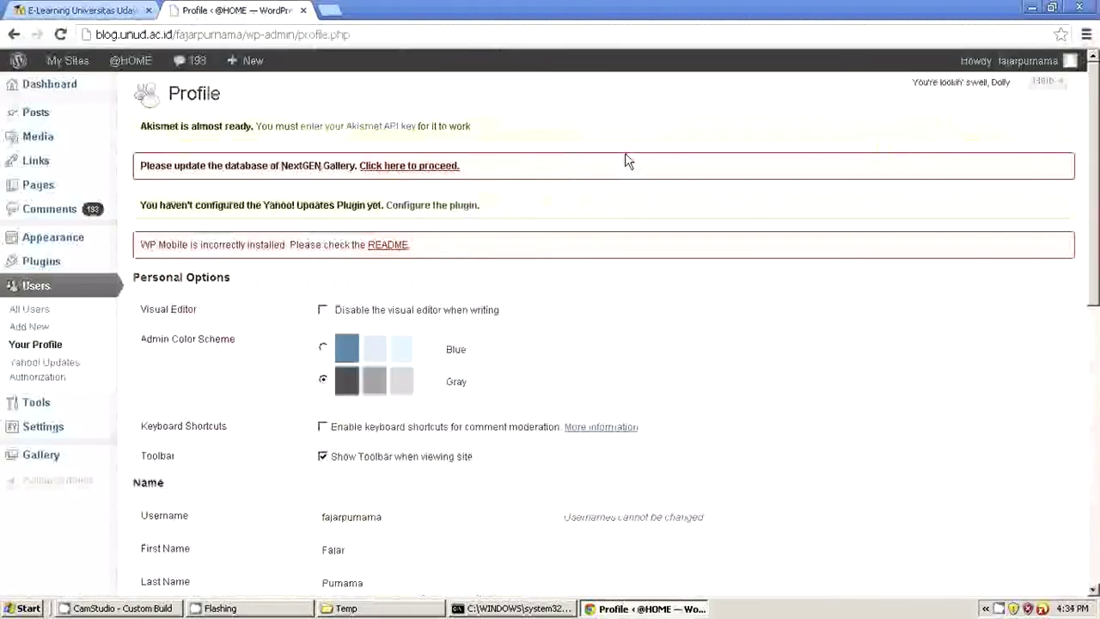
Step: Review the profile page and log out through the Howdy account menu
{"action": "scroll", "coordinate": [595, 168], "scroll_direction": "down", "scroll_amount": 5}
{"action": "scroll", "coordinate": [594, 168], "scroll_direction": "up", "scroll_amount": 5}
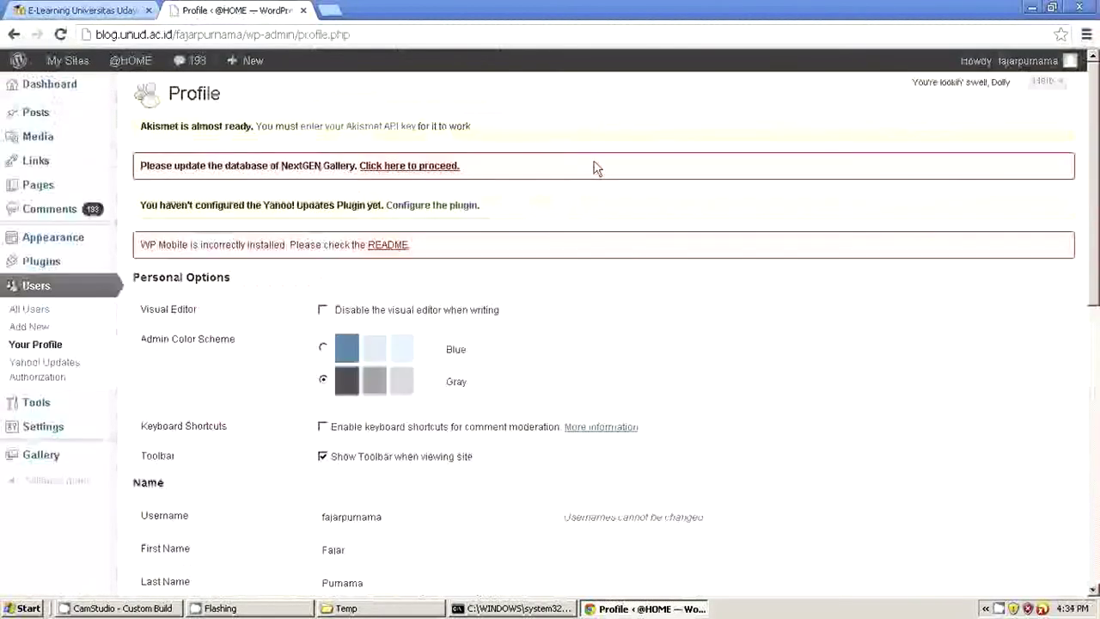
{"action": "scroll", "coordinate": [595, 168], "scroll_direction": "down", "scroll_amount": 8}
{"action": "scroll", "coordinate": [594, 168], "scroll_direction": "up", "scroll_amount": 8}
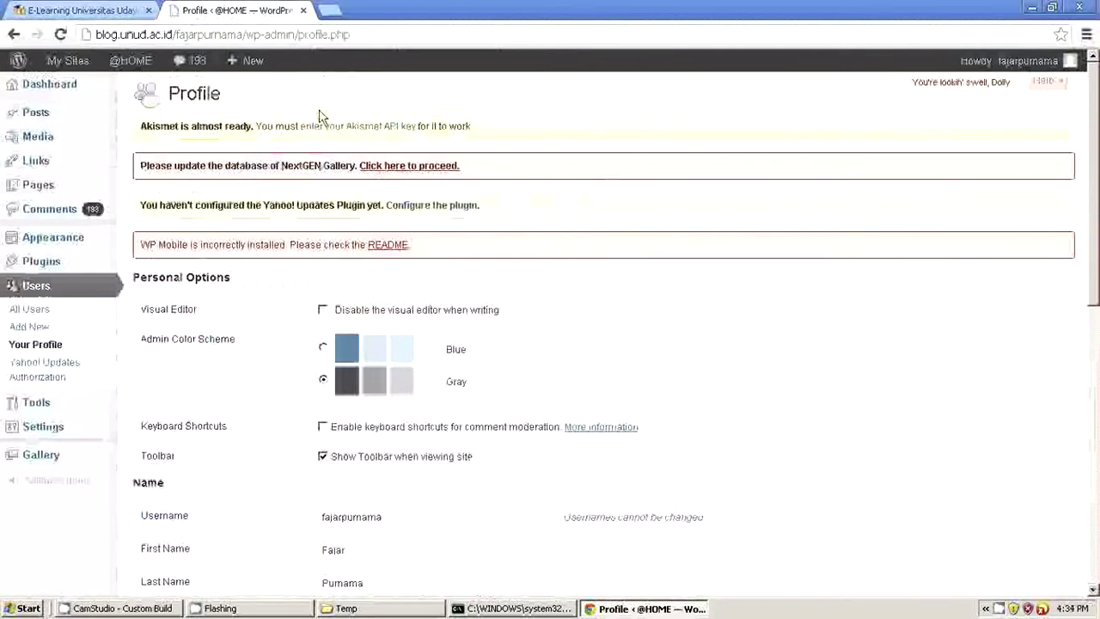
{"action": "left_click_drag", "start_coordinate": [351, 34], "coordinate": [255, 40]}
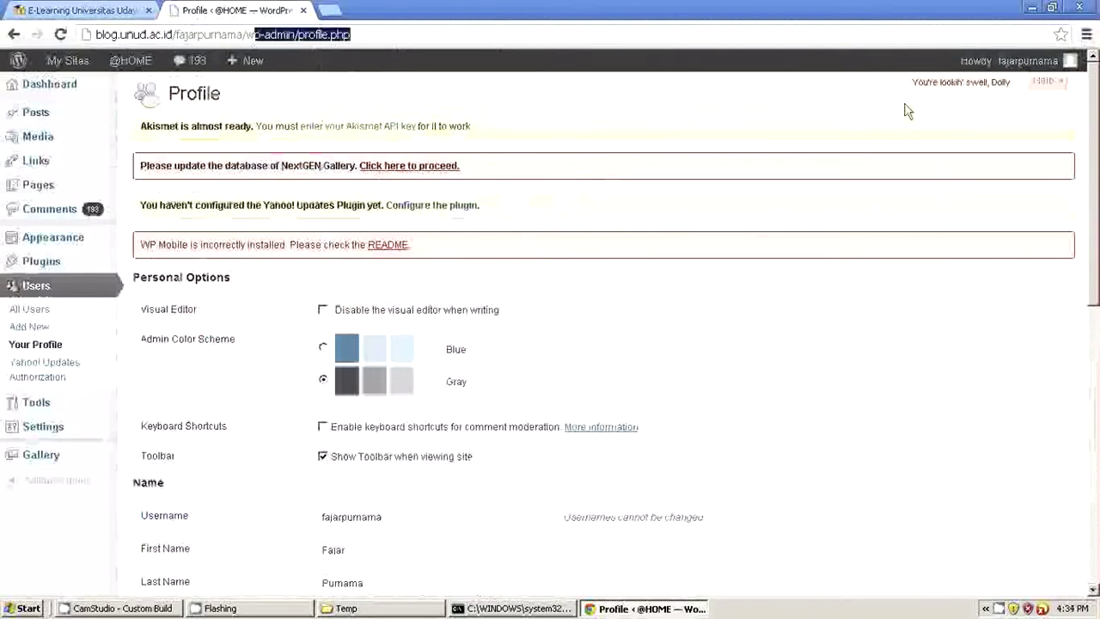
{"action": "mouse_move", "coordinate": [1057, 73]}
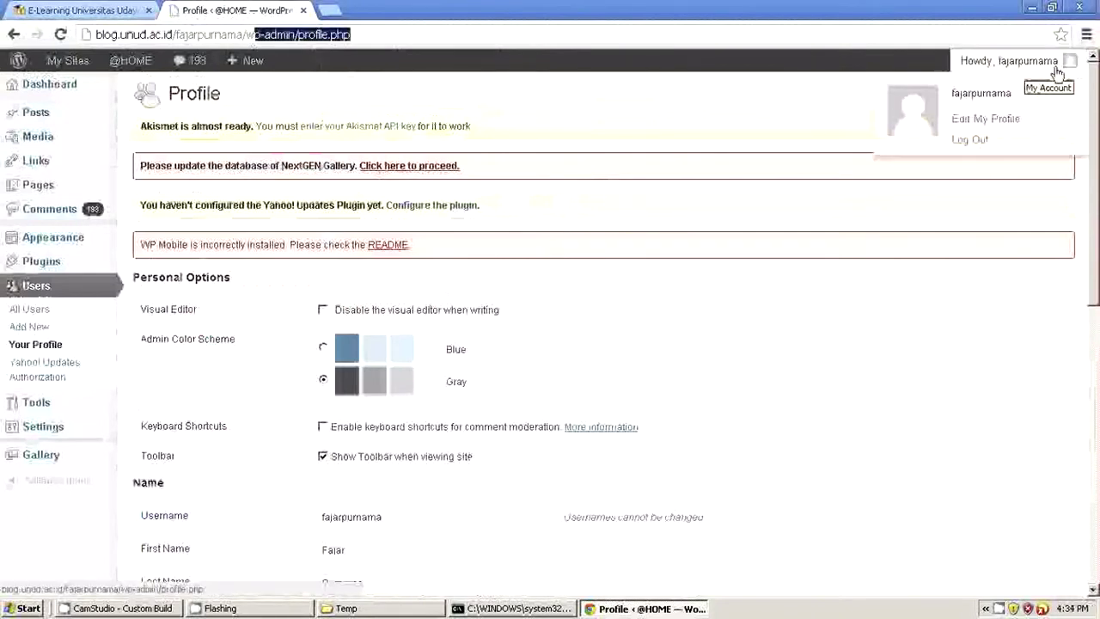
{"action": "left_click", "coordinate": [973, 140]}
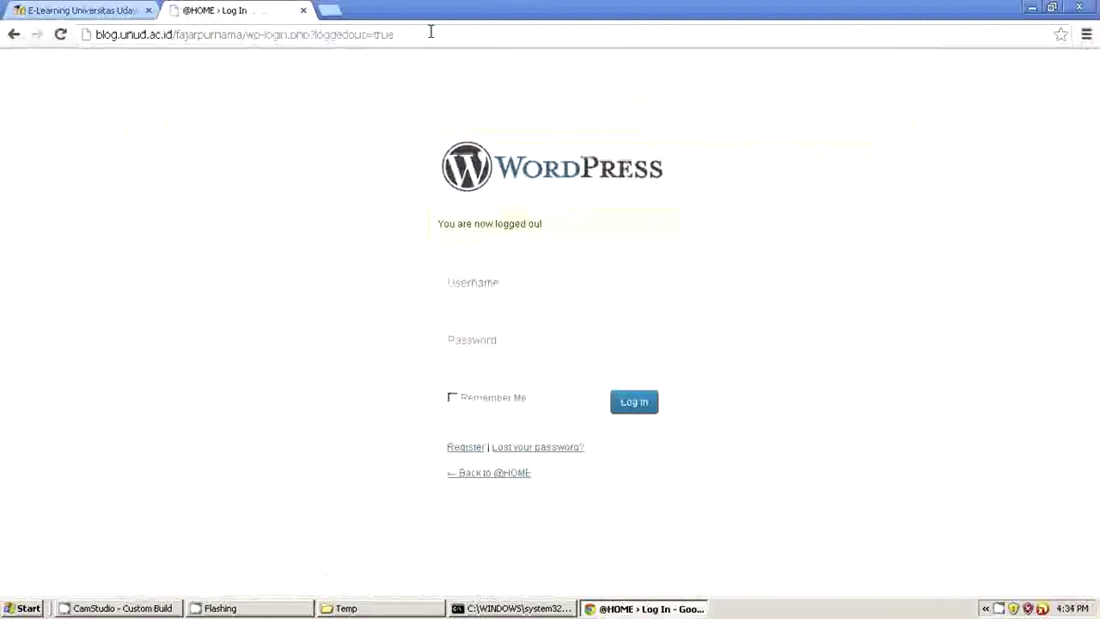
{"action": "left_click_drag", "start_coordinate": [405, 32], "coordinate": [247, 35]}
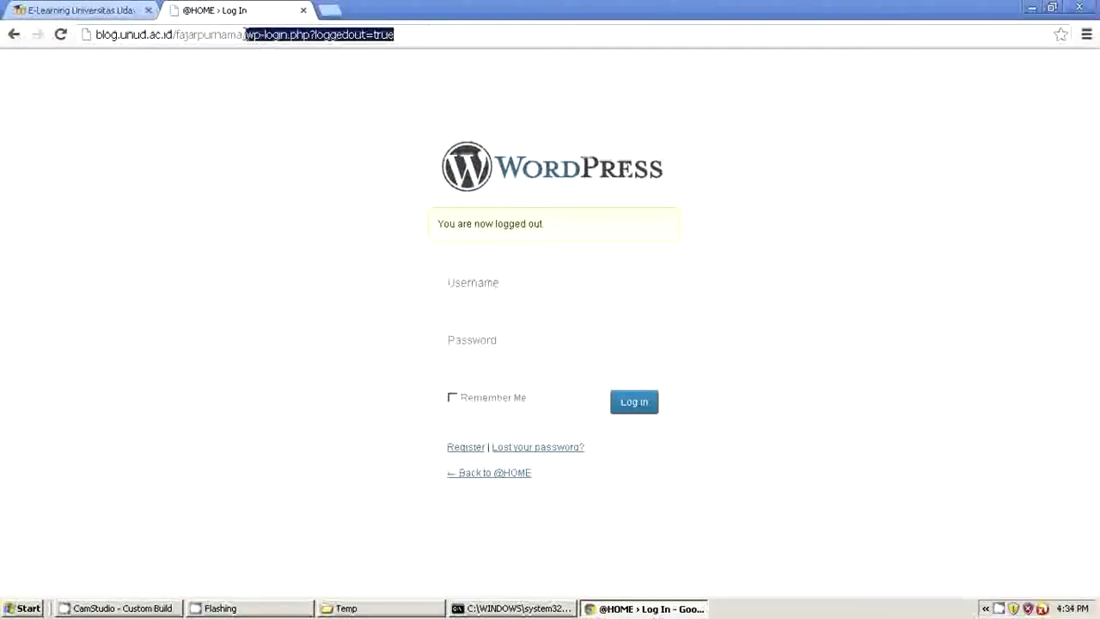
{"action": "key", "text": "BackSpace"}
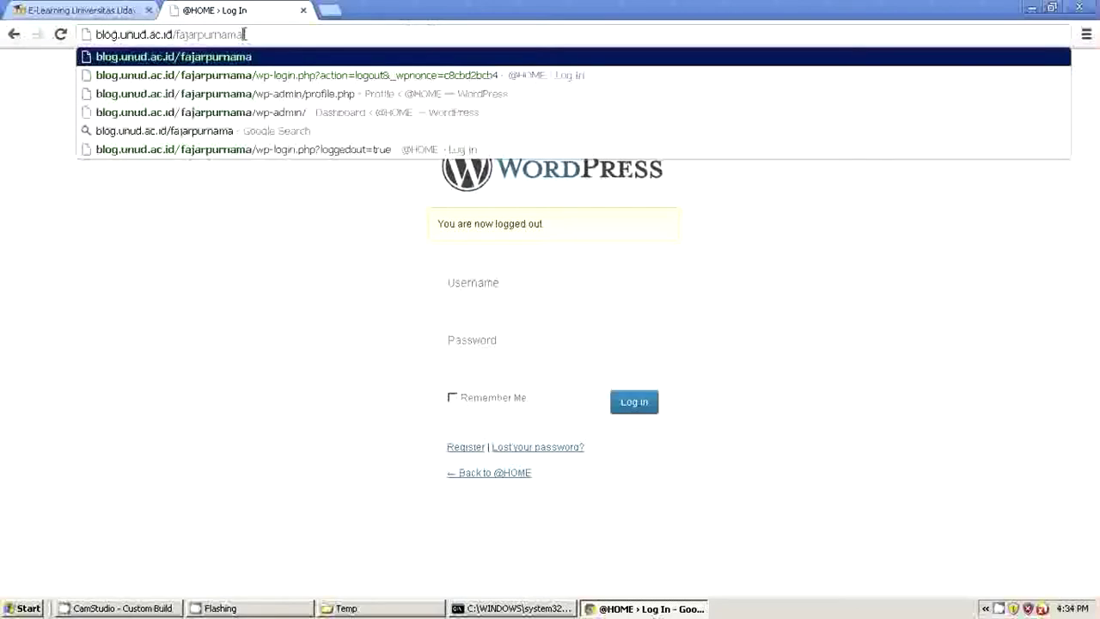
{"action": "key", "text": "Return"}
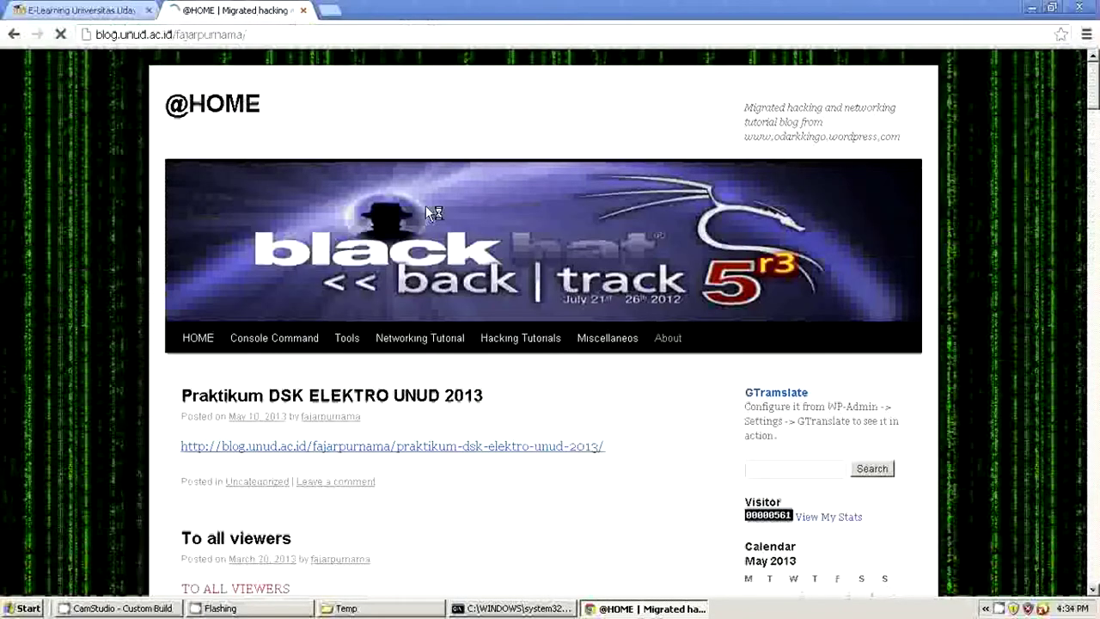
{"action": "scroll", "coordinate": [429, 214], "scroll_direction": "down", "scroll_amount": 9}
{"action": "scroll", "coordinate": [424, 204], "scroll_direction": "down", "scroll_amount": 20}
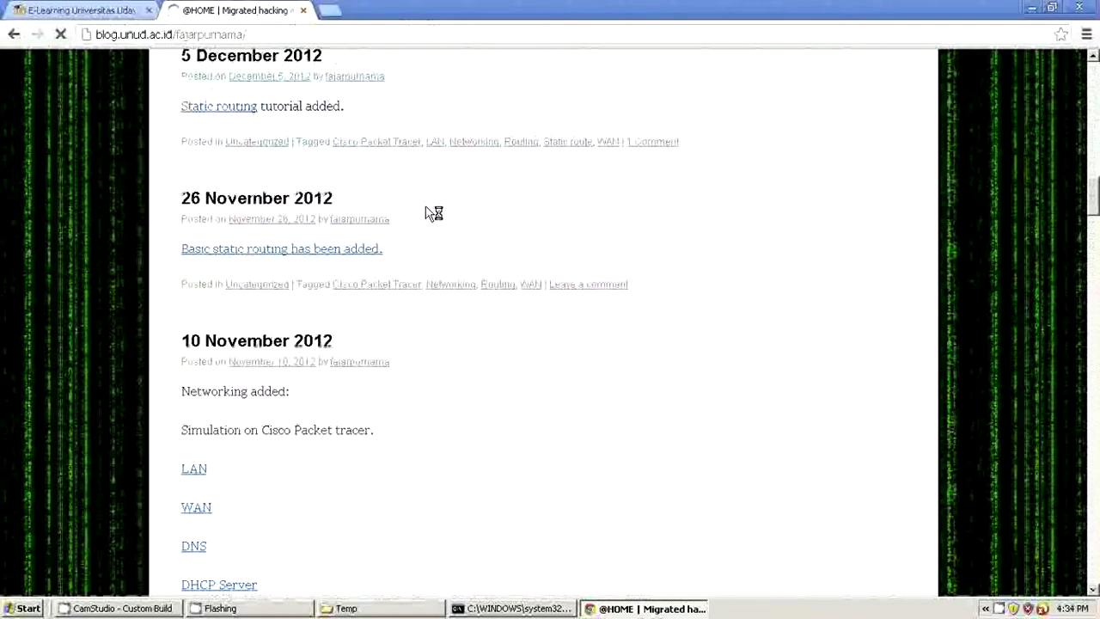
{"action": "scroll", "coordinate": [430, 209], "scroll_direction": "down", "scroll_amount": 6}
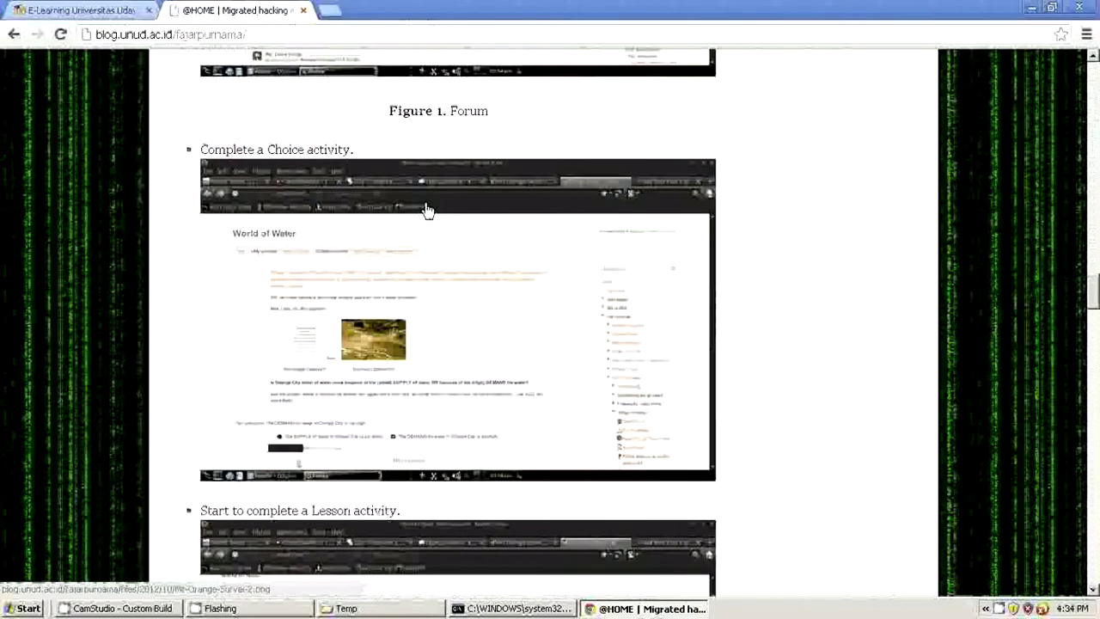
{"action": "left_click", "coordinate": [302, 10]}
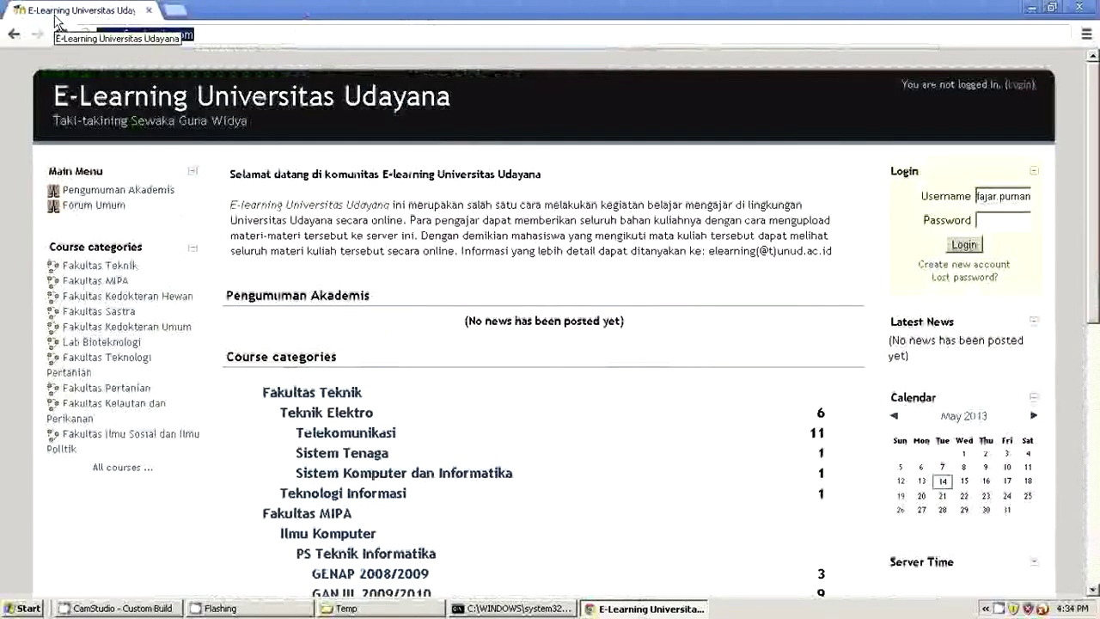
{"action": "type", "text": "www.ka"}
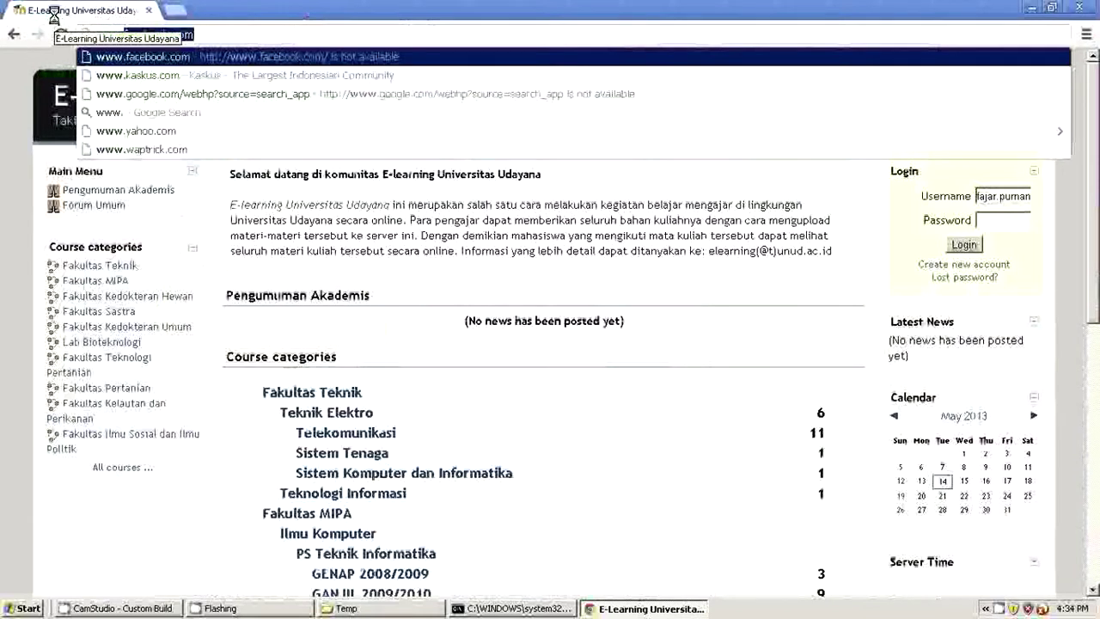
{"action": "type", "text": "skus"}
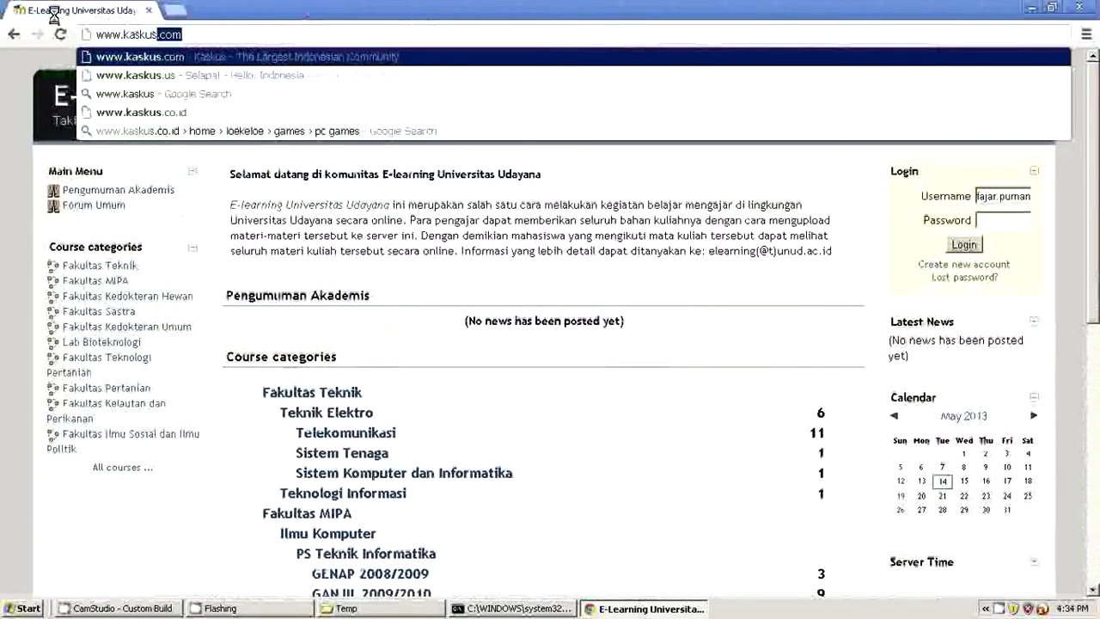
{"action": "type", "text": ".co."}
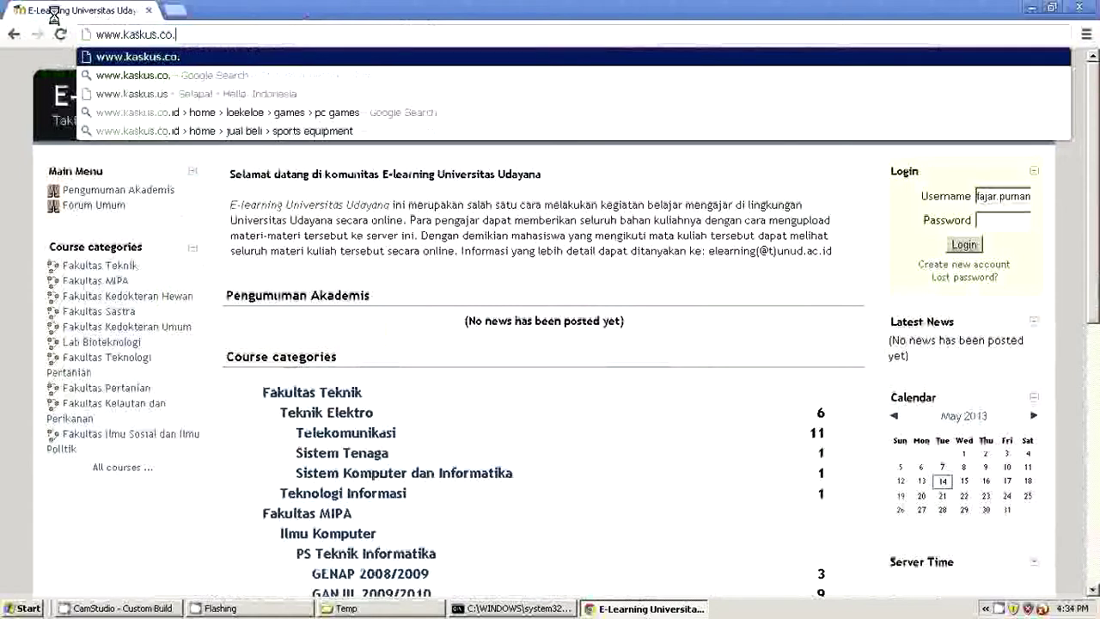
{"action": "type", "text": "id"}
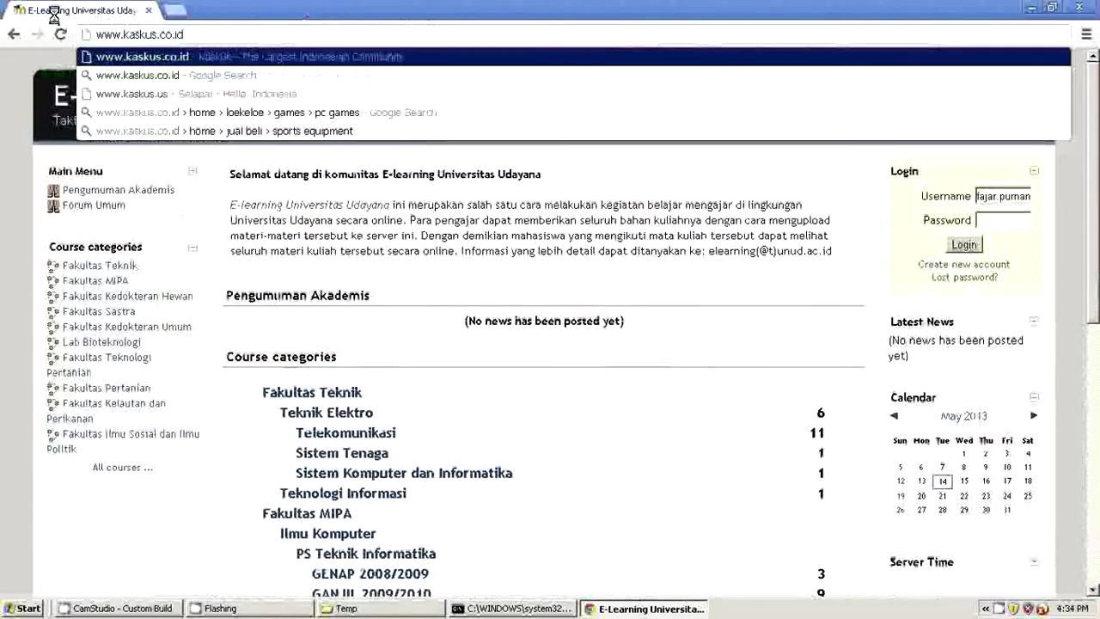
{"action": "key", "text": "Return"}
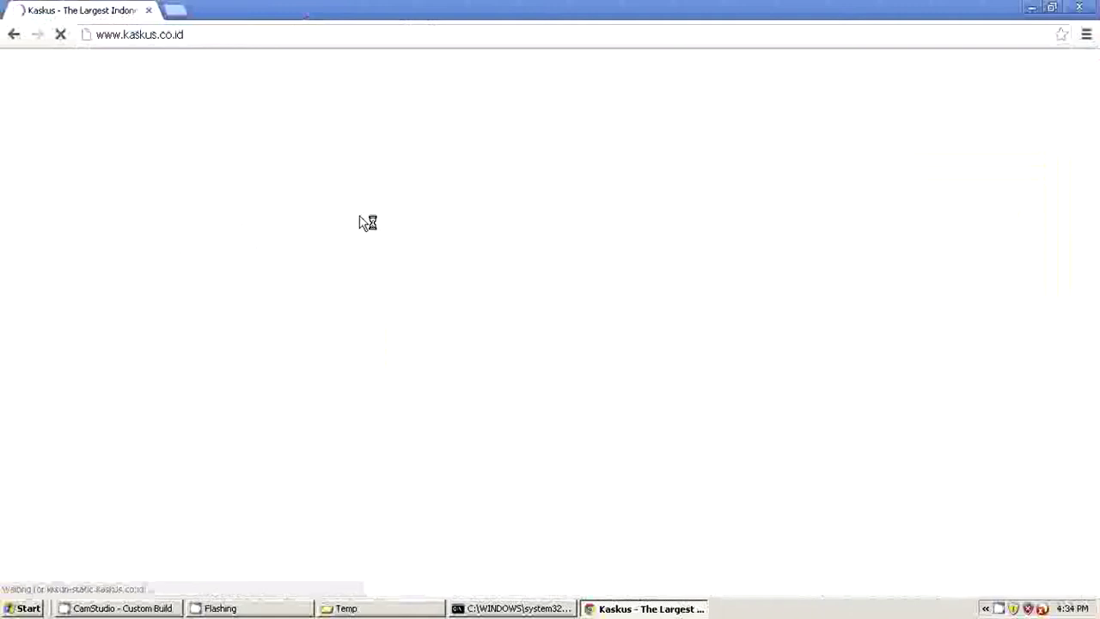
Step: Sign in to Kaskus with the account username and password
{"action": "left_click", "coordinate": [267, 35]}
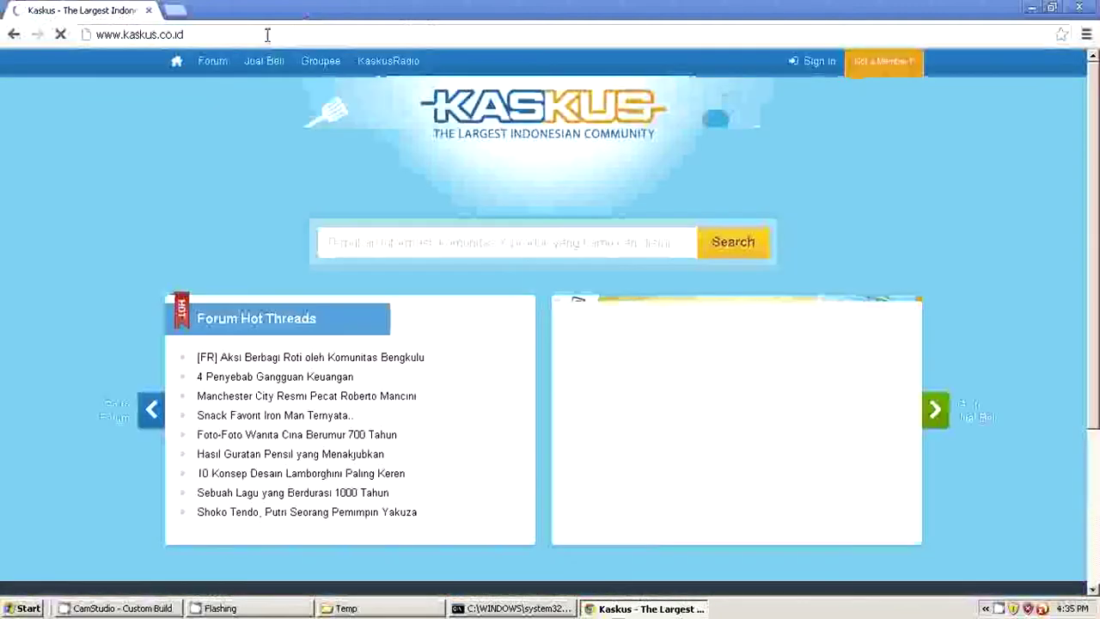
{"action": "left_click", "coordinate": [824, 64]}
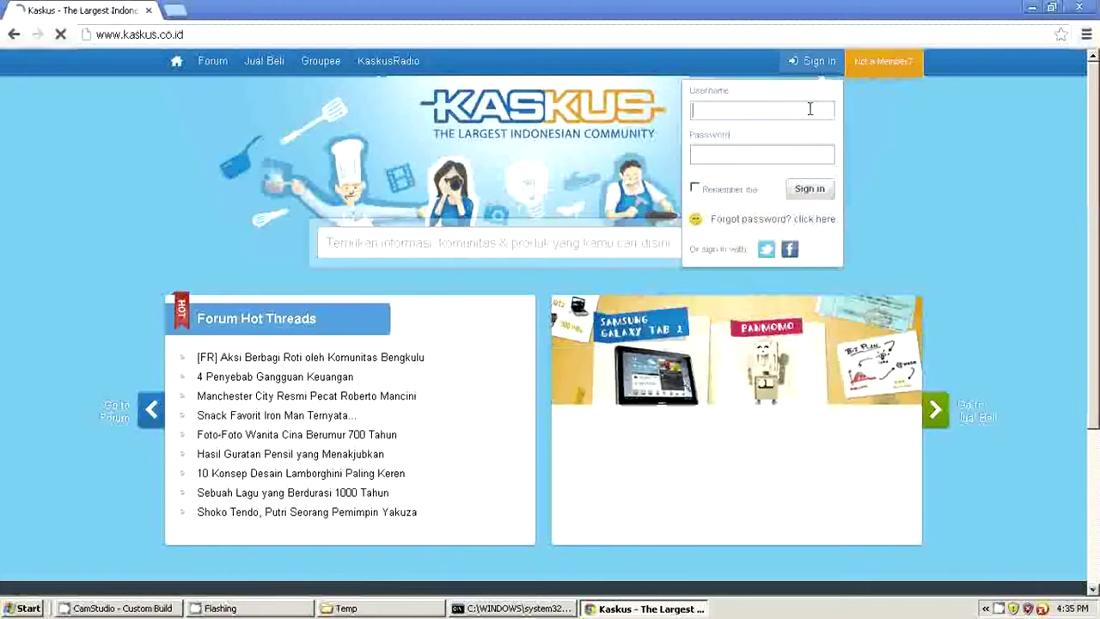
{"action": "type", "text": "mu"}
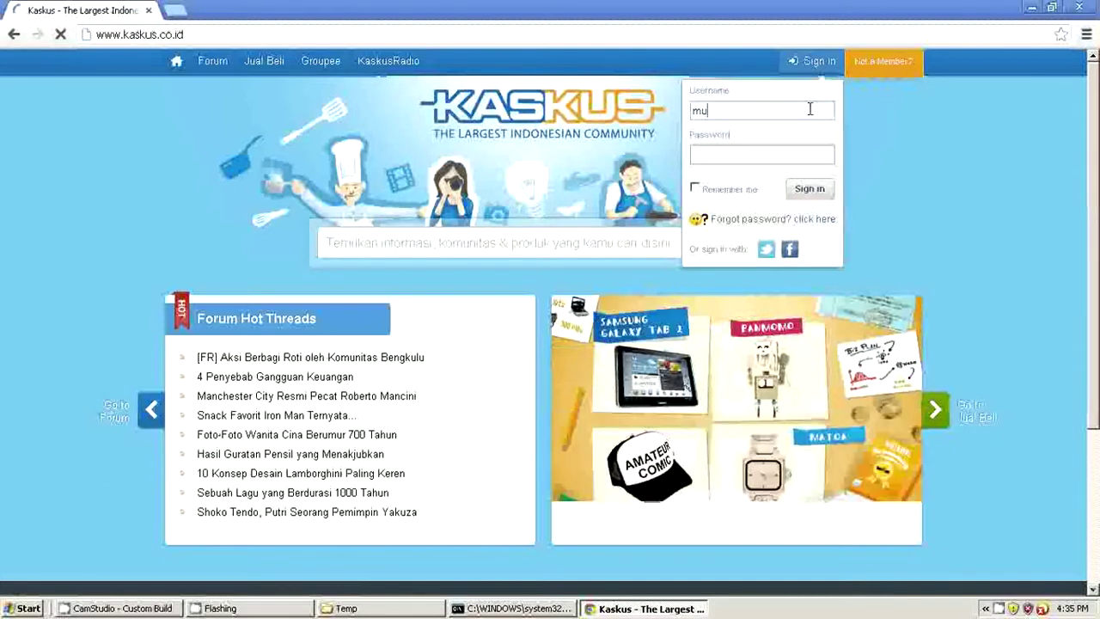
{"action": "type", "text": "sica03"}
{"action": "left_click", "coordinate": [761, 151]}
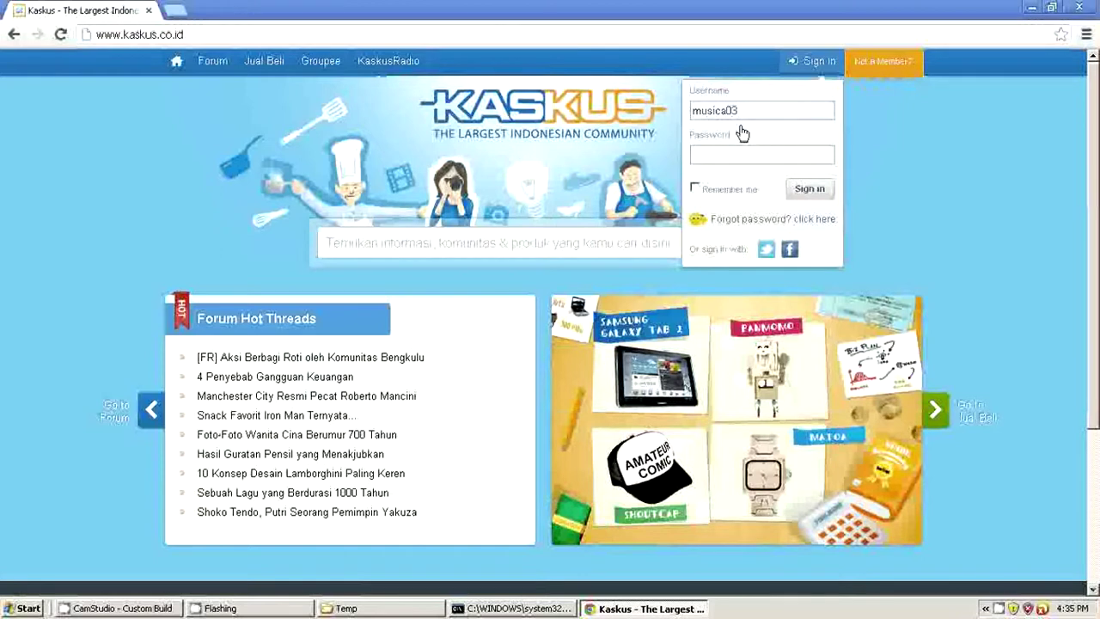
{"action": "type", "text": "•••••••"}
{"action": "left_click", "coordinate": [809, 188]}
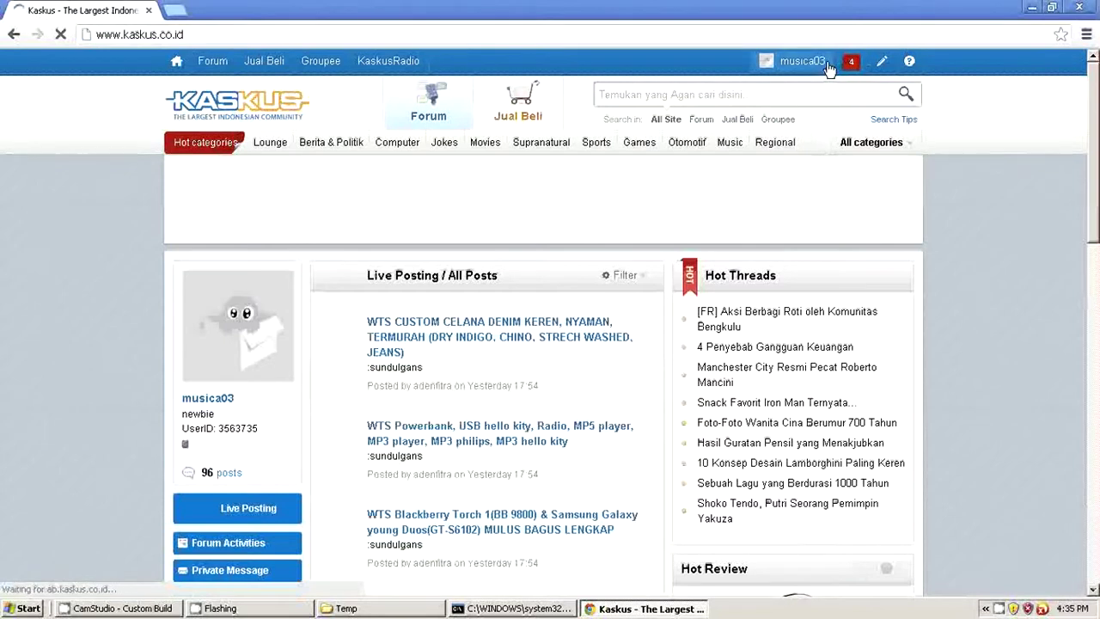
Step: Sign out of Kaskus from the user menu and close the Chrome window
{"action": "left_click", "coordinate": [828, 66]}
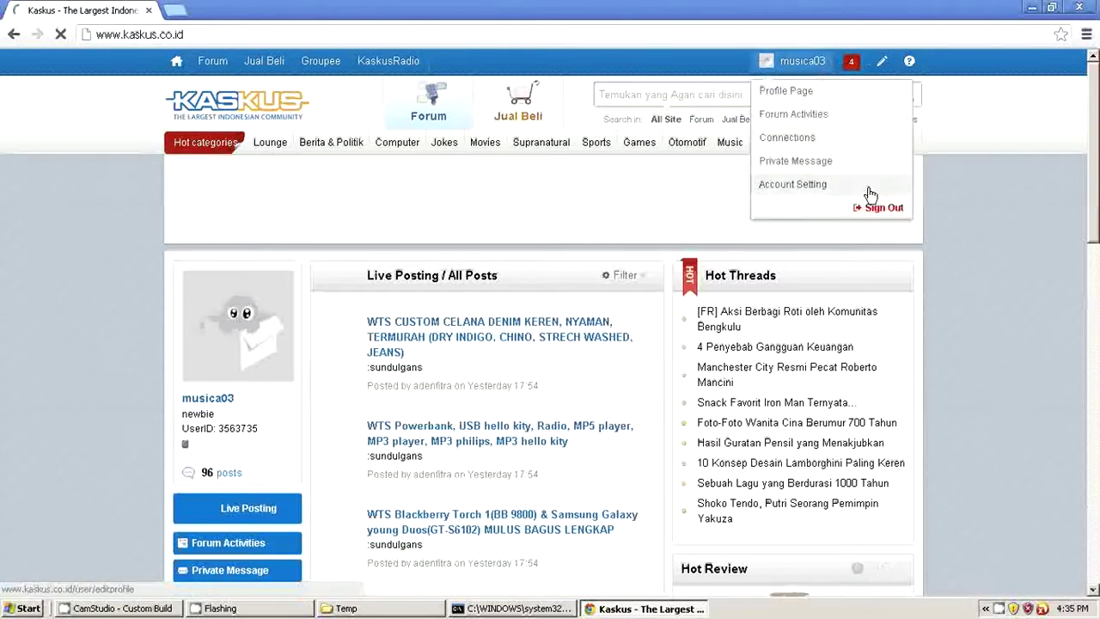
{"action": "left_click", "coordinate": [882, 214]}
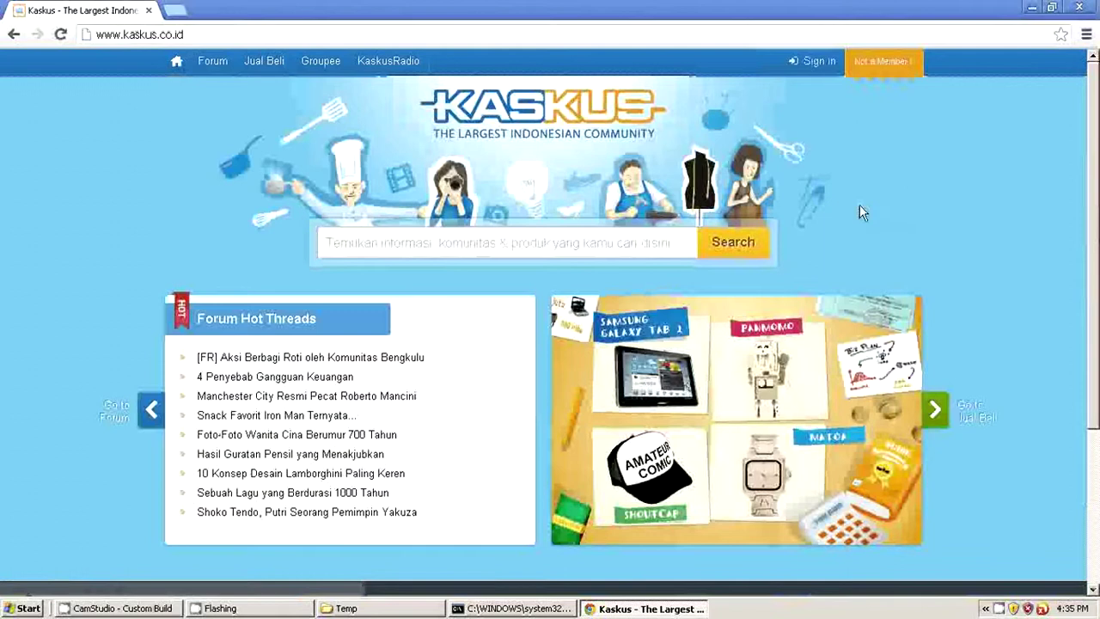
{"action": "left_click", "coordinate": [1089, 6]}
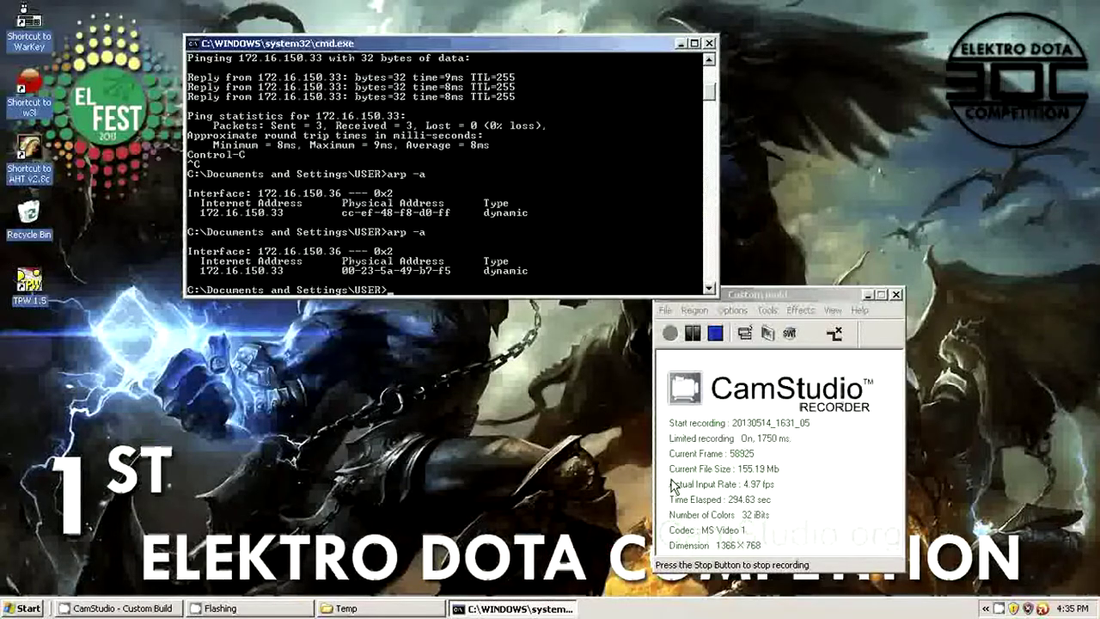
{"action": "left_click", "coordinate": [781, 301]}
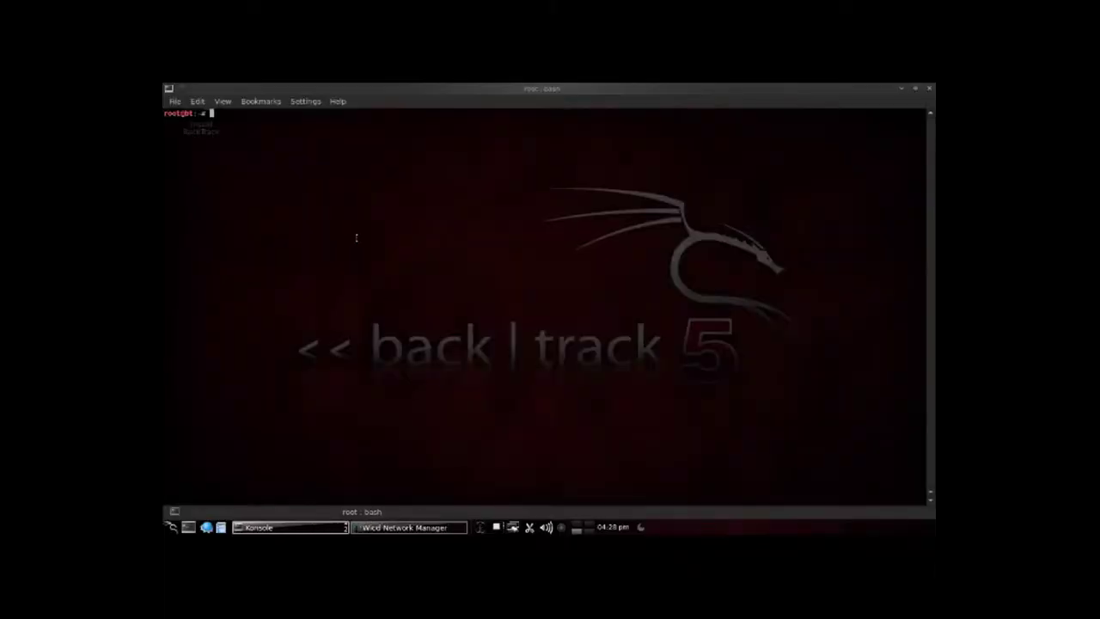
Step: Type the note 'Don't forget to activate IP FORWARD' at the Konsole root prompt
{"action": "type", "text": "cd"}
{"action": "type", "text": "n't forget t"}
{"action": "type", "text": "o activi"}
{"action": "type", "text": "te "}
{"action": "type", "text": "IP"}
{"action": "type", "text": " FORMAT"}
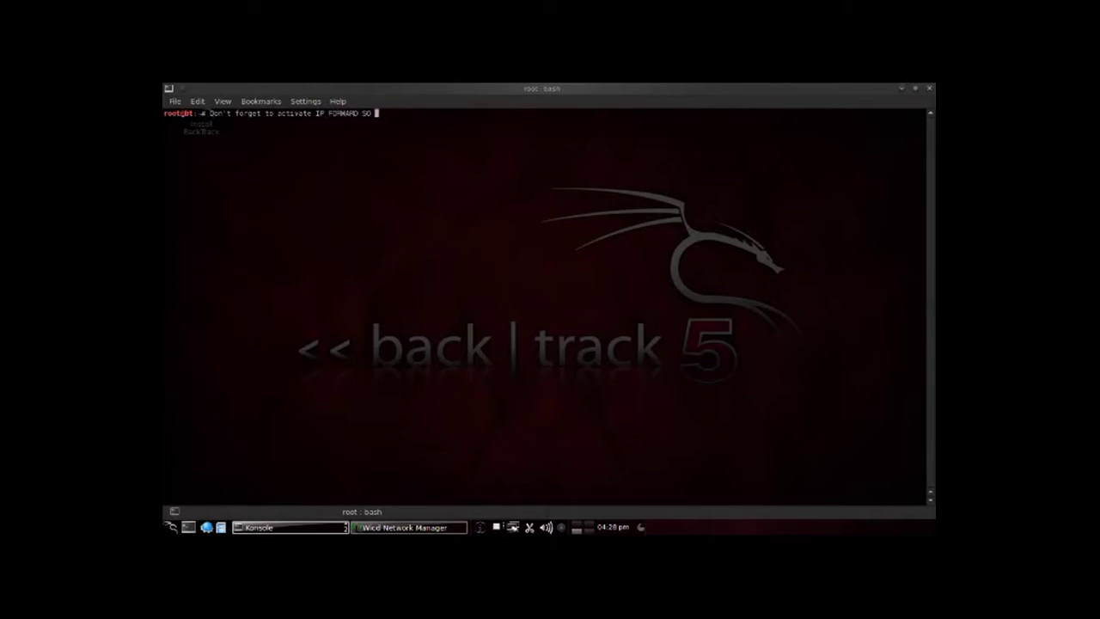
Step: Replace the capitalised "SO" with lowercase "so" and continue the note with "the pa"
{"action": "key", "text": "BackSpace"}
{"action": "key", "text": "BackSpace"}
{"action": "type", "text": "so the pa"}
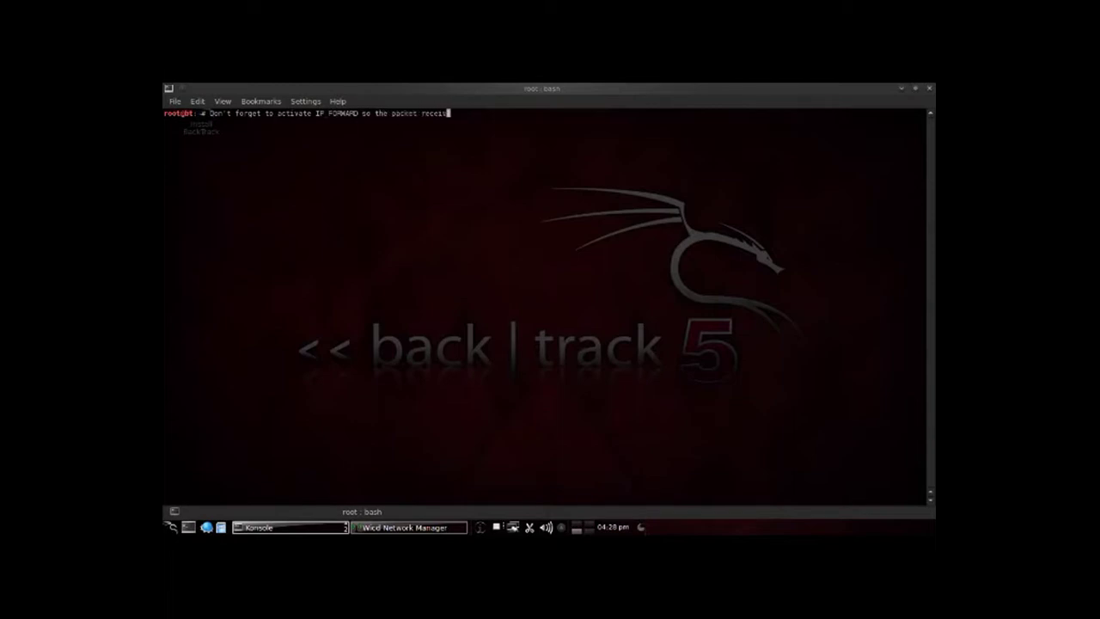
Step: Continue the IP FORWARD note with 'received by' heading toward 'victim', without pressing Enter
{"action": "type", "text": "y"}
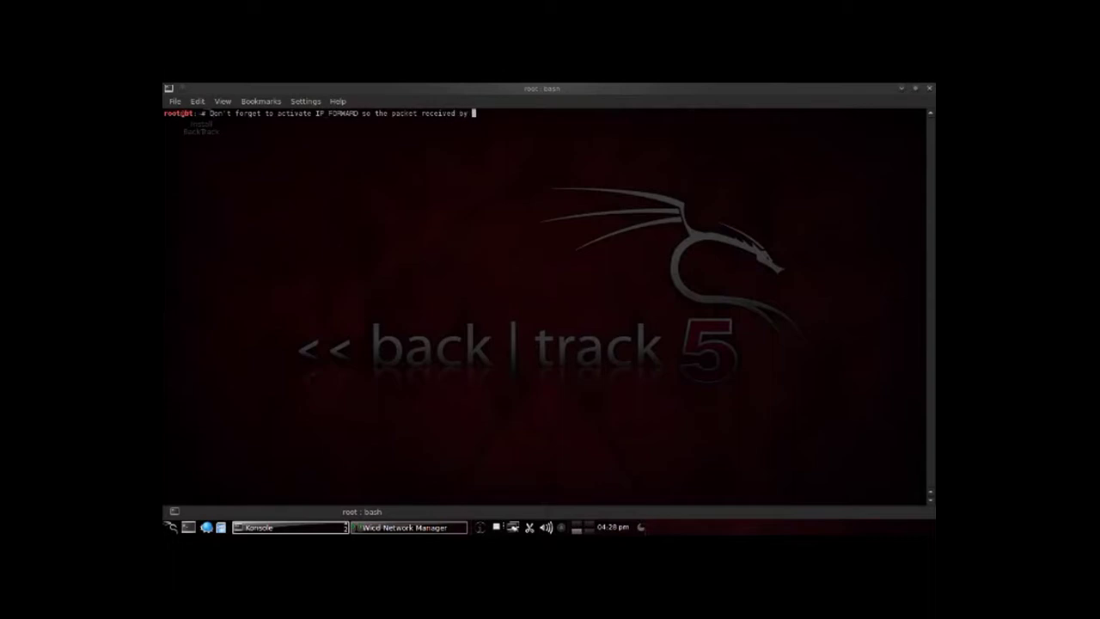
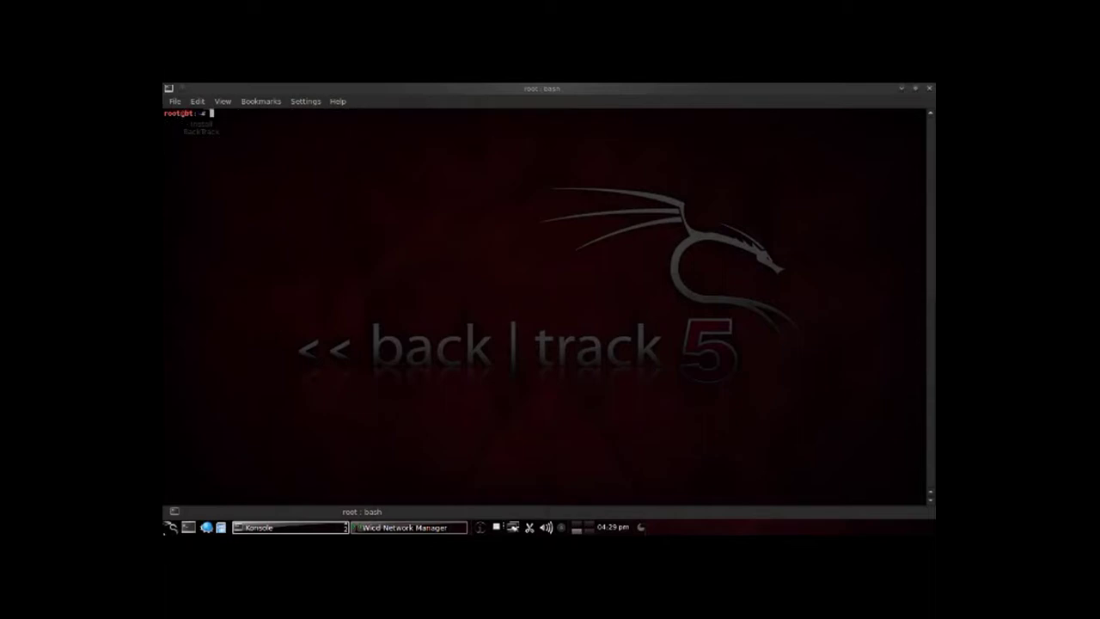
Step: Launch Dolphin from the taskbar so it opens on the Home folder
{"action": "left_click", "coordinate": [220, 527]}
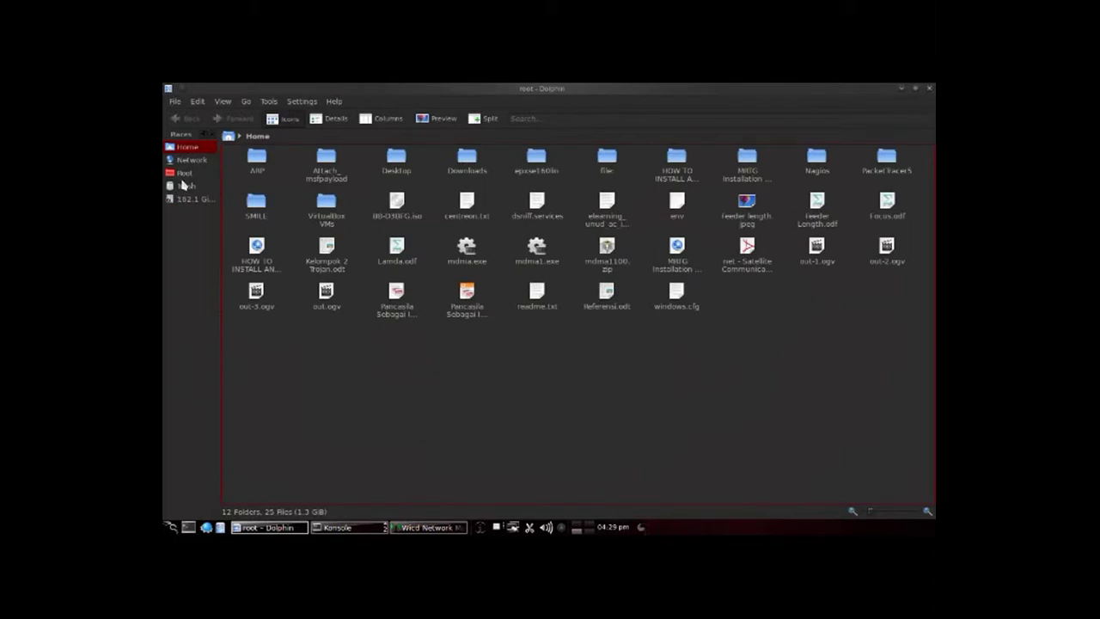
Step: Browse from Root through proc, sys and net into the ipv4 folder
{"action": "left_click", "coordinate": [182, 174]}
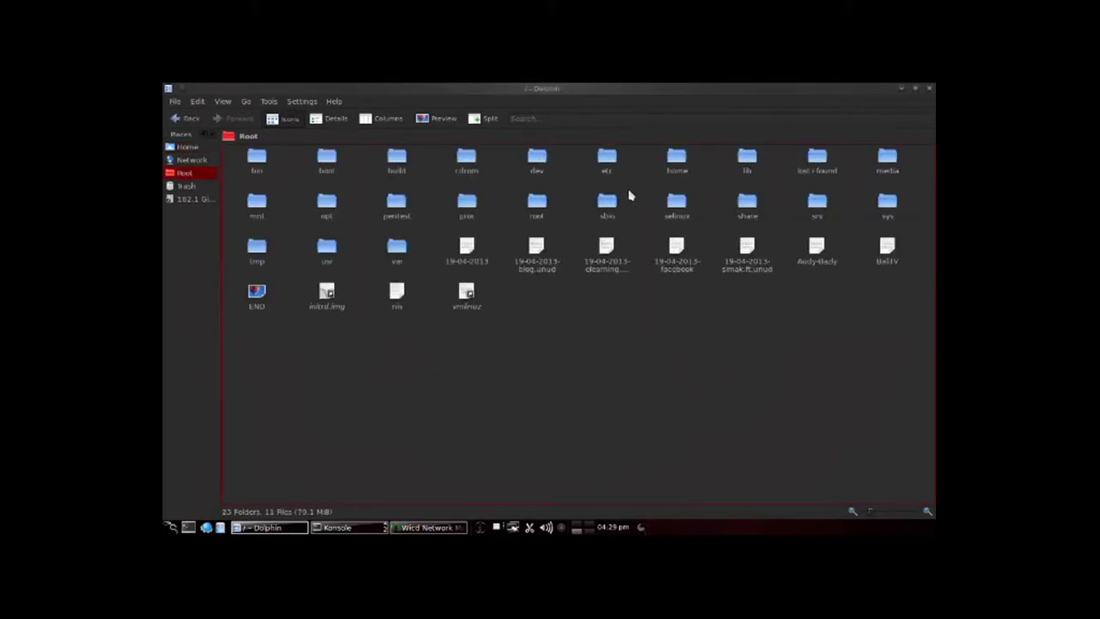
{"action": "left_click", "coordinate": [464, 202]}
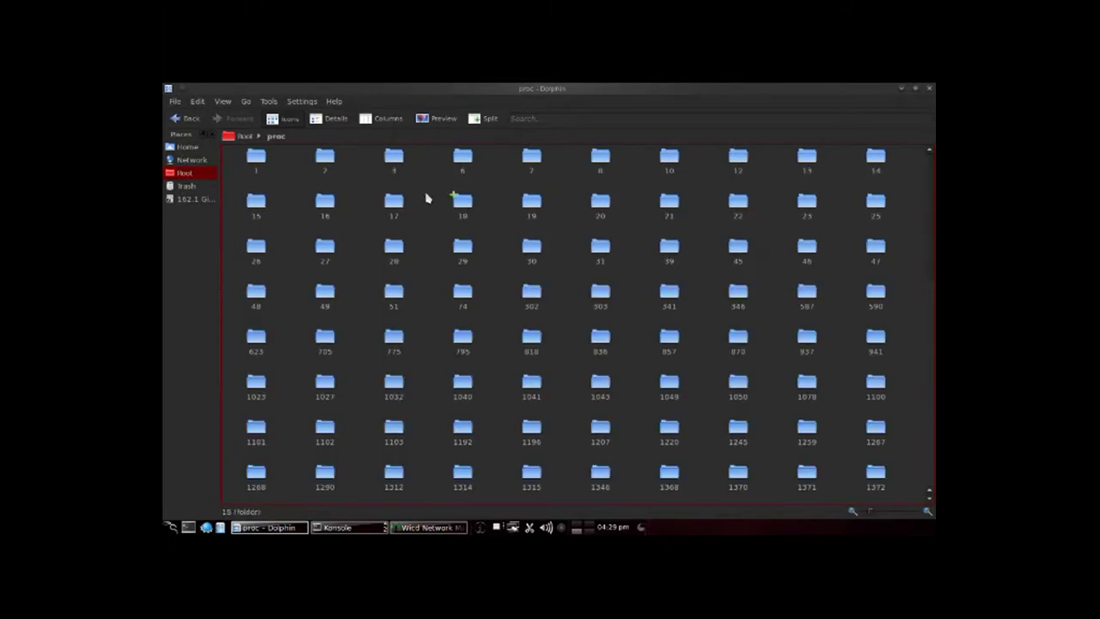
{"action": "scroll", "coordinate": [464, 224], "scroll_direction": "down", "scroll_amount": 5}
{"action": "left_click", "coordinate": [532, 491]}
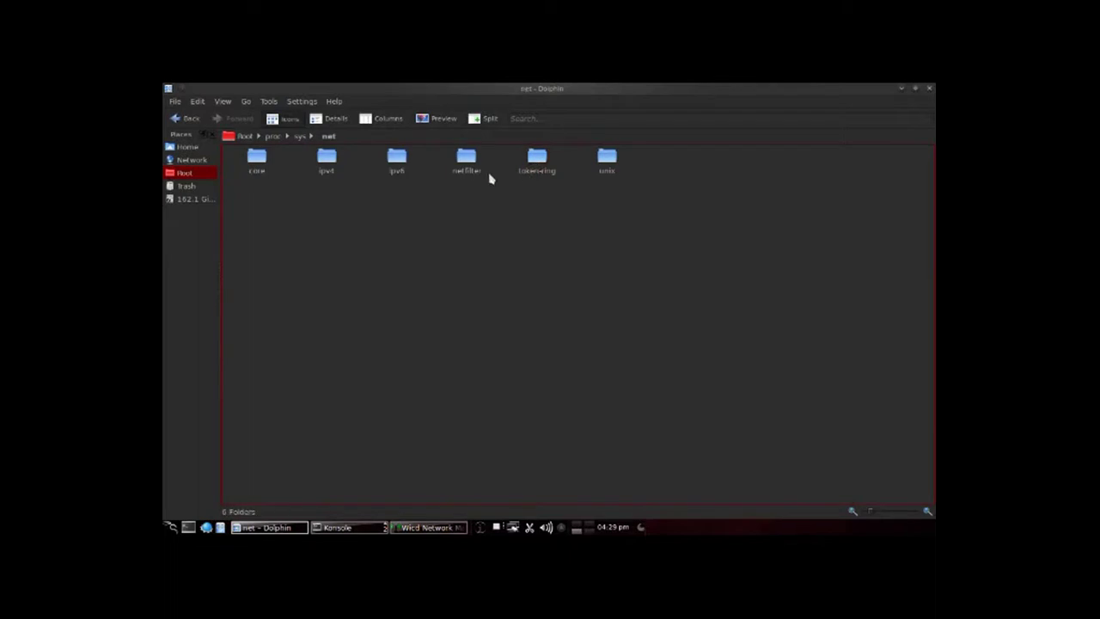
{"action": "left_click", "coordinate": [327, 163]}
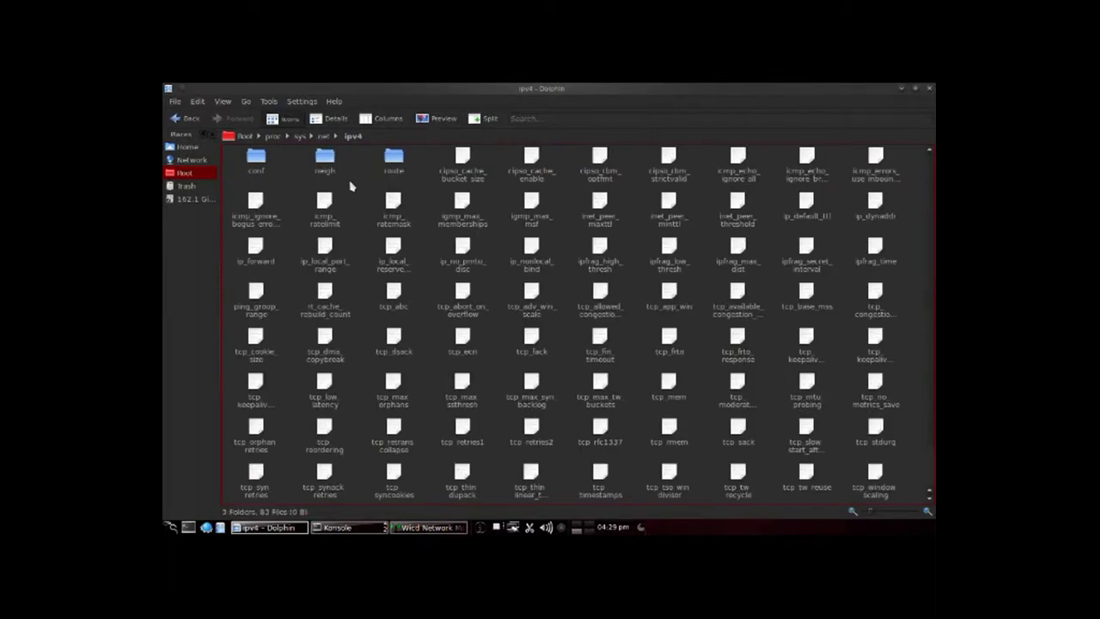
Step: Open the ip_forward file in KWrite from the Utilities applications list
{"action": "key", "text": "i"}
{"action": "key", "text": "i"}
{"action": "key", "text": "i"}
{"action": "key", "text": "i"}
{"action": "left_click_drag", "start_coordinate": [436, 245], "coordinate": [291, 238]}
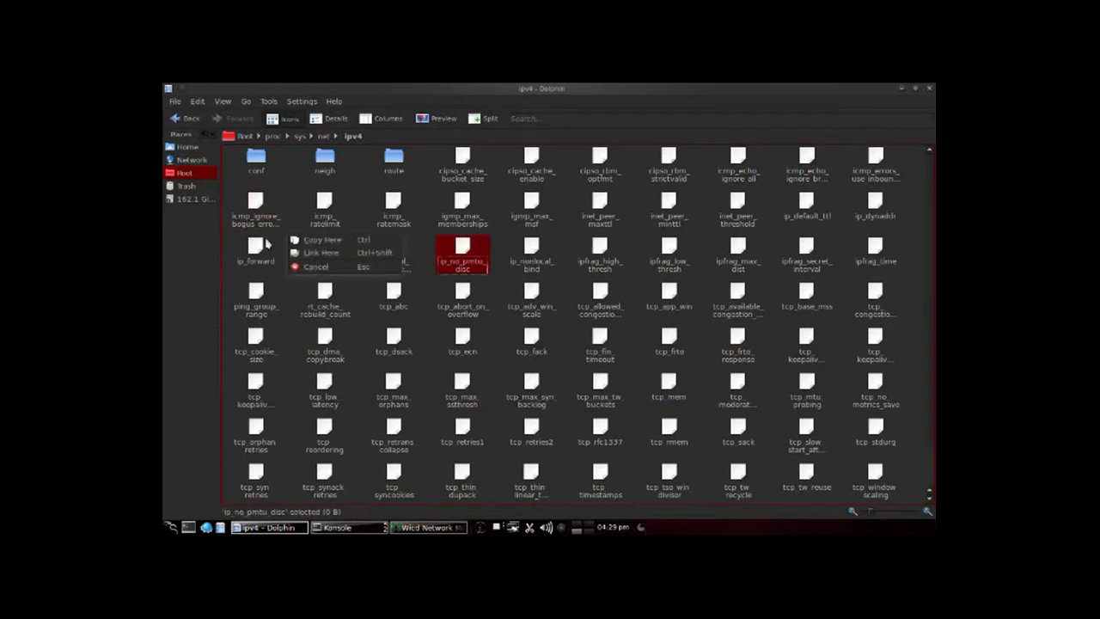
{"action": "key", "text": "Escape"}
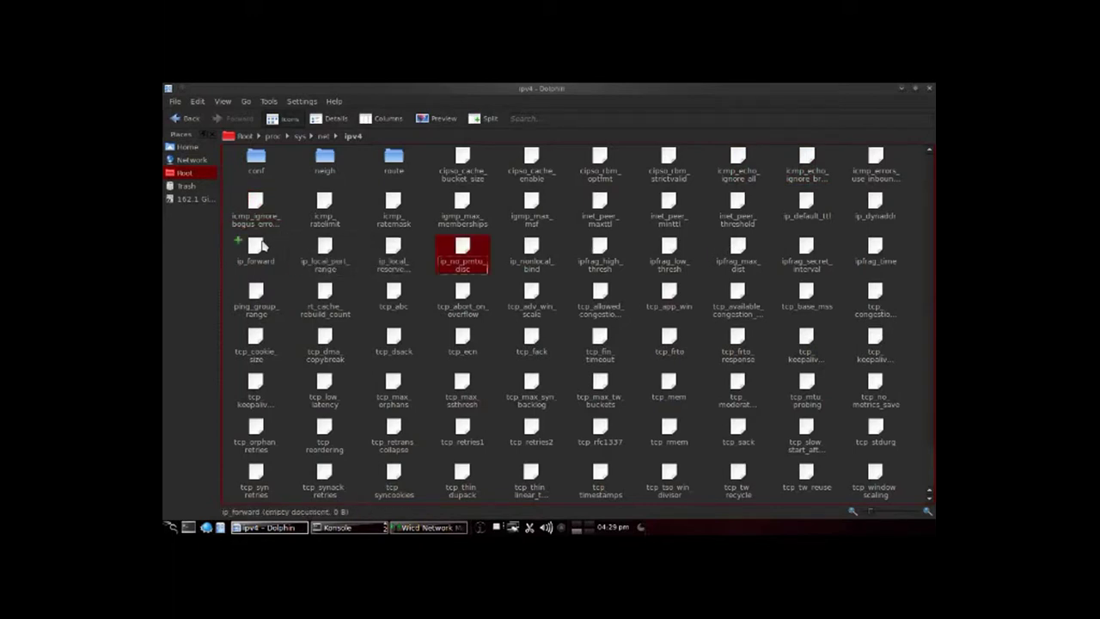
{"action": "left_click", "coordinate": [262, 247]}
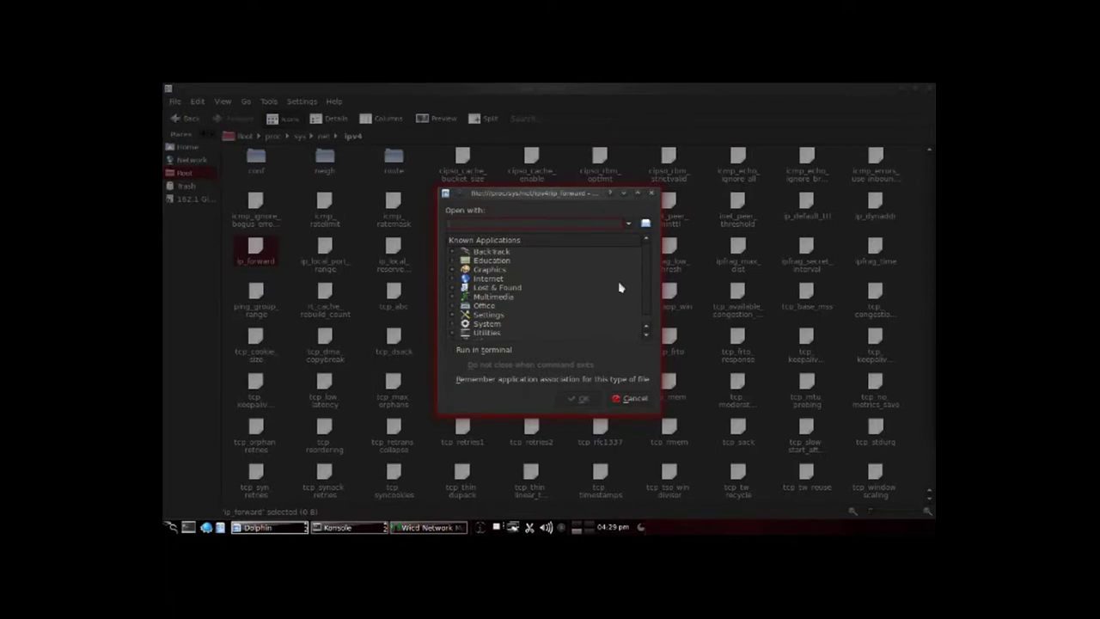
{"action": "scroll", "coordinate": [641, 301], "scroll_direction": "down", "scroll_amount": 1}
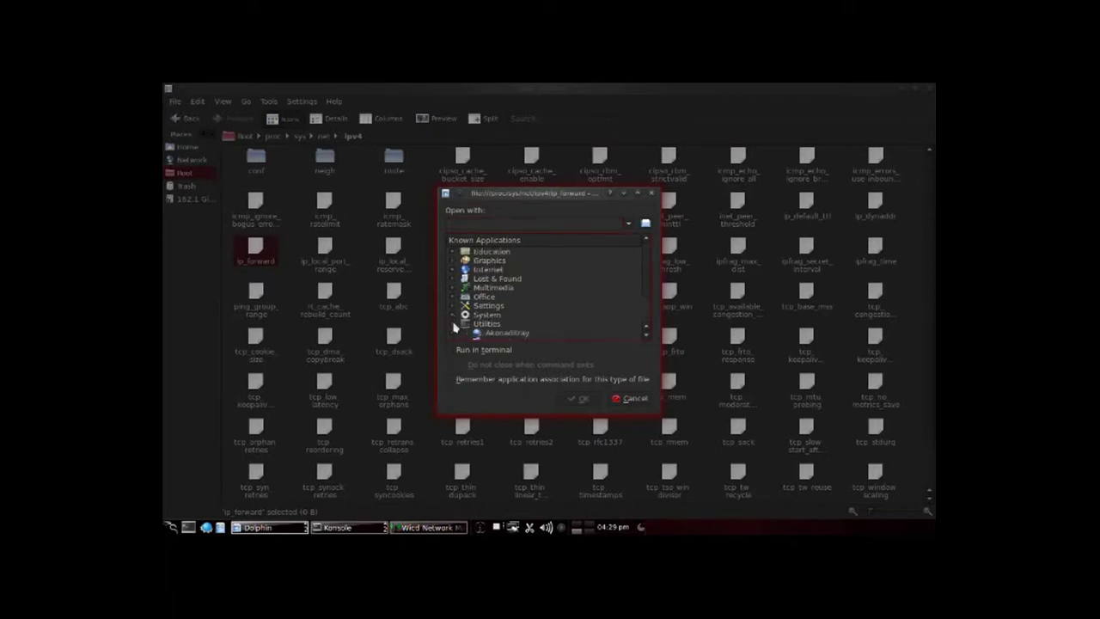
{"action": "left_click_drag", "start_coordinate": [646, 286], "coordinate": [645, 315]}
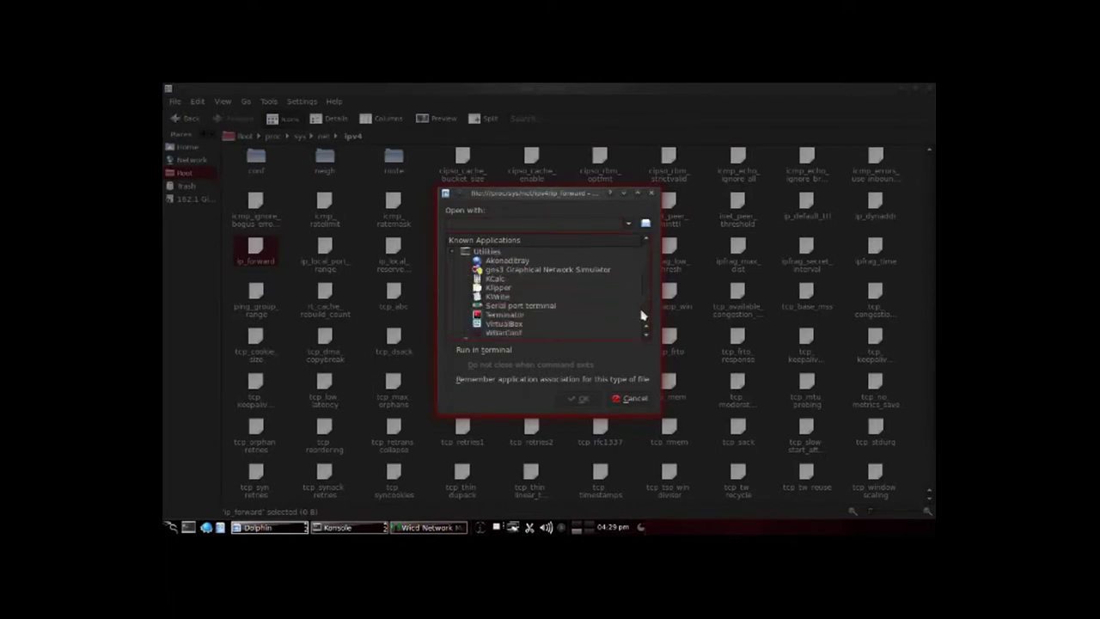
{"action": "double_click", "coordinate": [496, 296]}
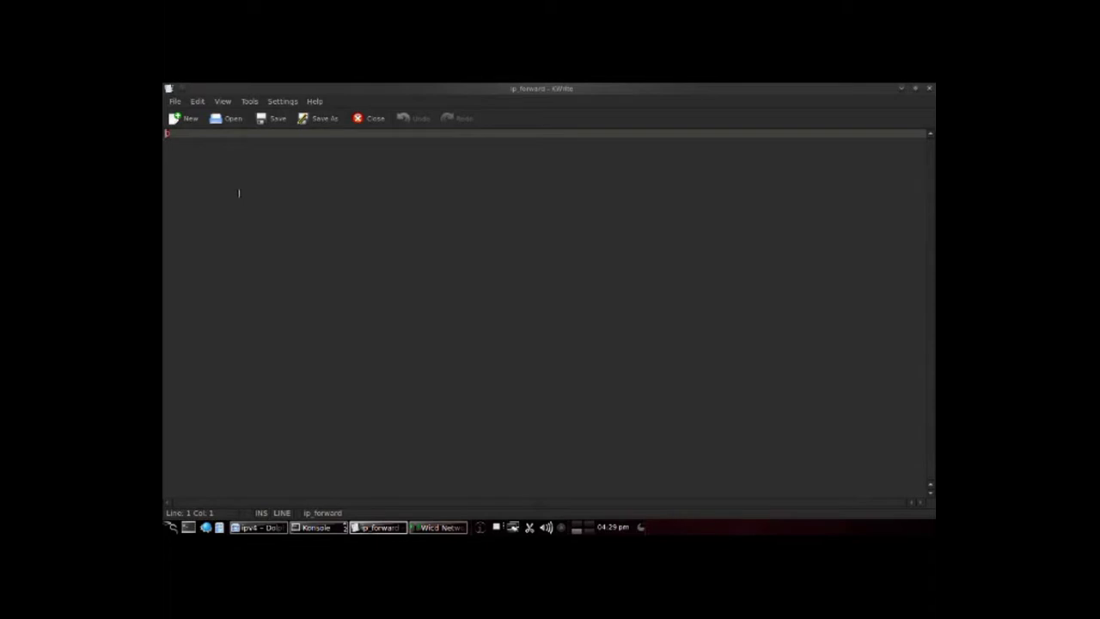
Step: Change ip_forward's value to 1, save despite the no-backup warning, and close KWrite
{"action": "type", "text": "1"}
{"action": "left_click", "coordinate": [263, 122]}
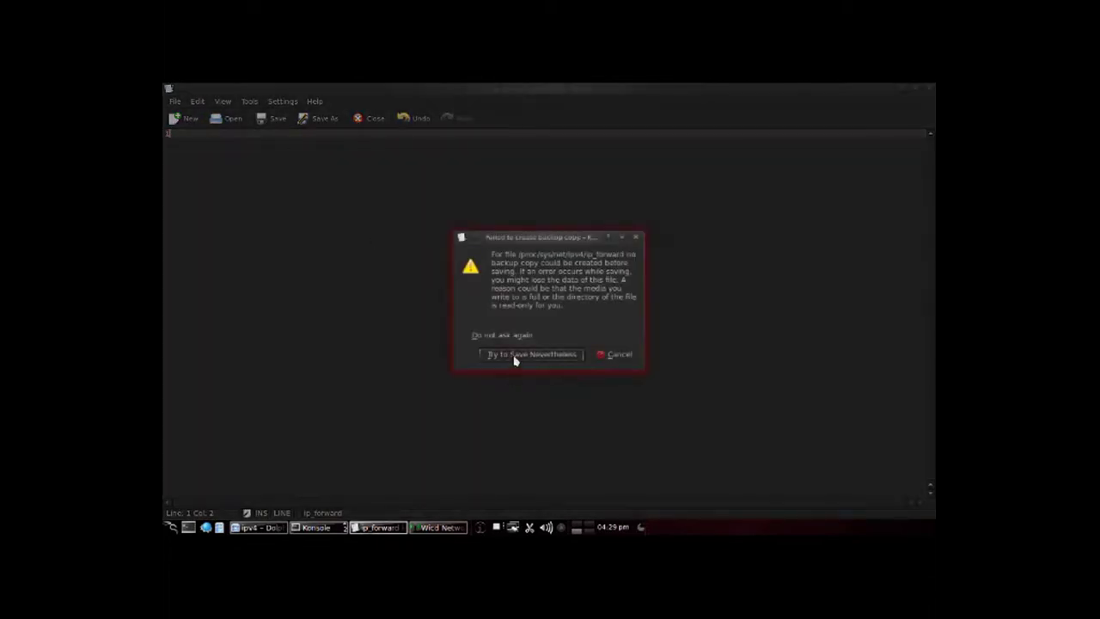
{"action": "left_click", "coordinate": [514, 357]}
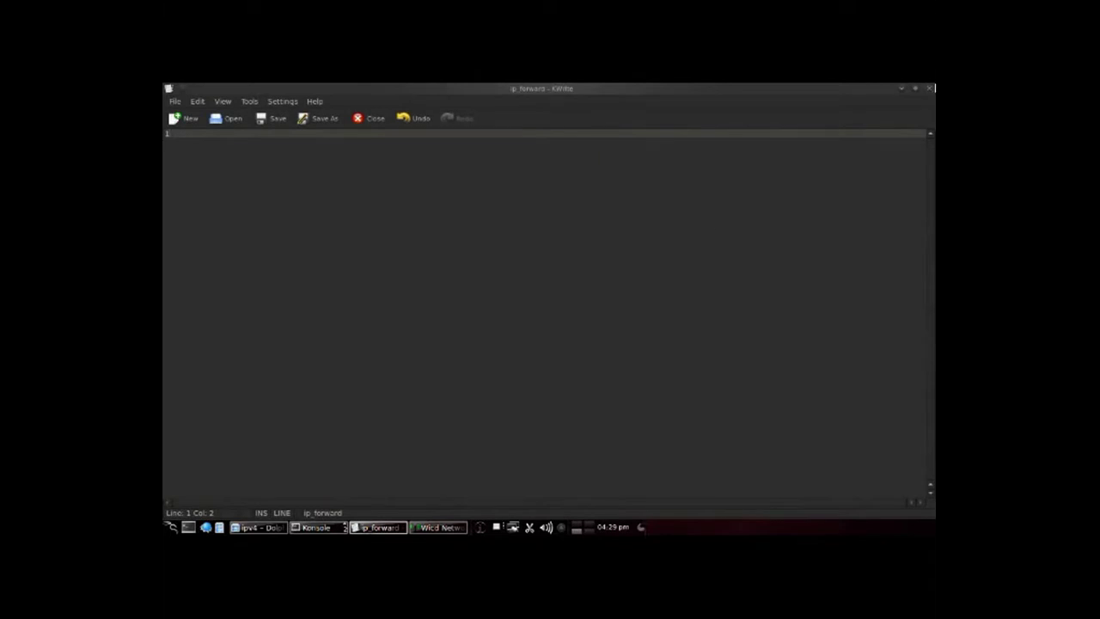
{"action": "left_click", "coordinate": [929, 88]}
Step: Reopen ip_forward in KWrite to confirm the value 1, then quit KWrite and Dolphin with Ctrl+Q
{"action": "double_click", "coordinate": [262, 258]}
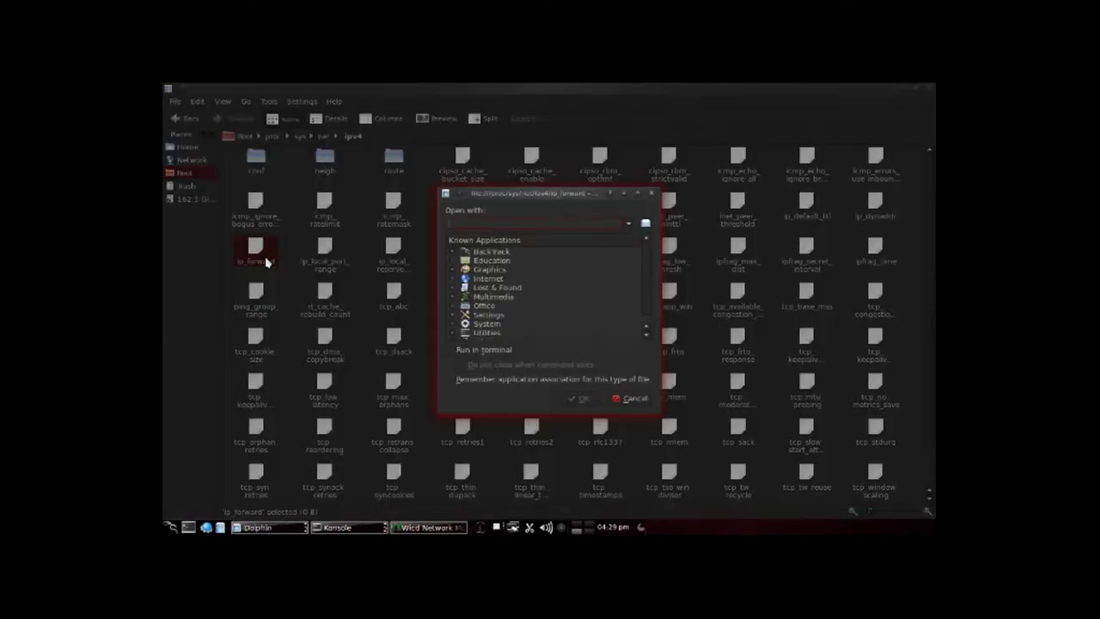
{"action": "scroll", "coordinate": [651, 304], "scroll_direction": "down", "scroll_amount": 1}
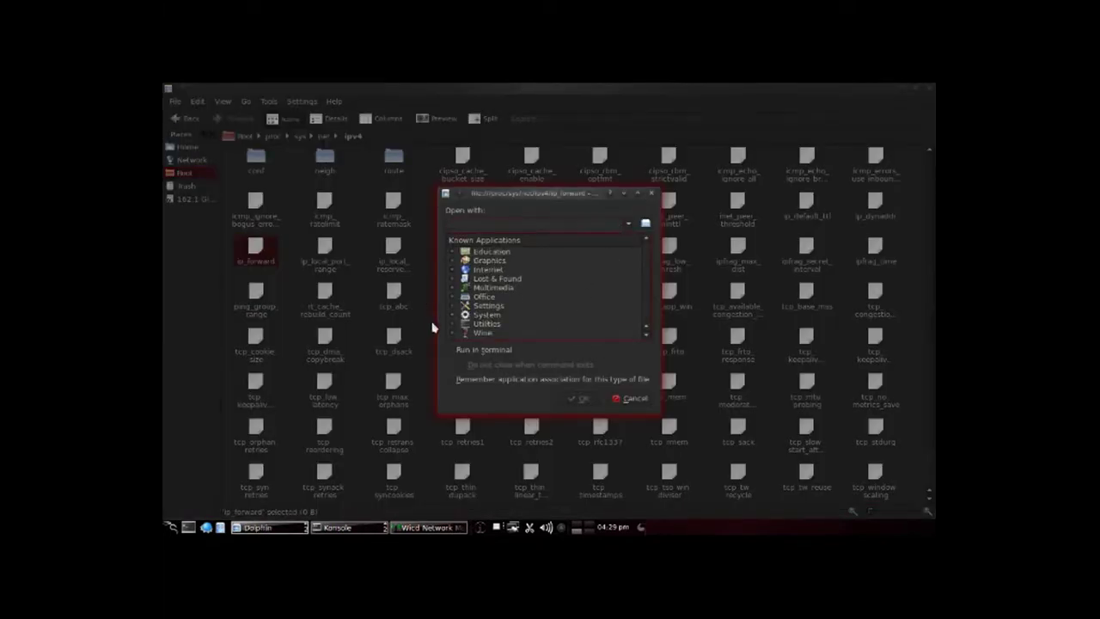
{"action": "left_click", "coordinate": [453, 324]}
{"action": "scroll", "coordinate": [654, 284], "scroll_direction": "down", "scroll_amount": 2}
{"action": "double_click", "coordinate": [479, 316]}
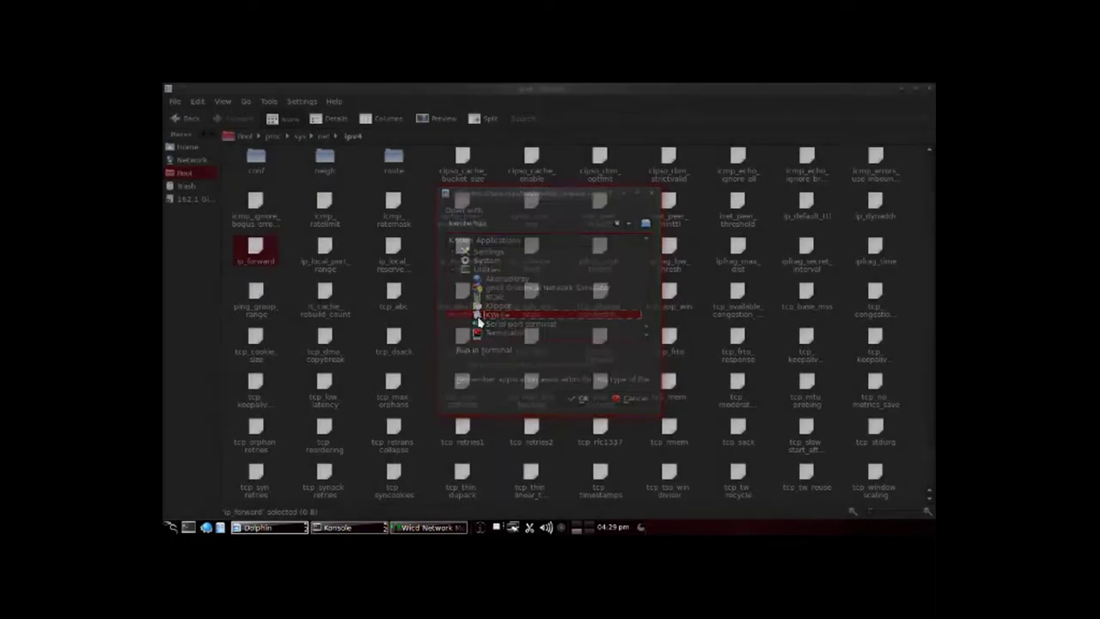
{"action": "key", "text": "ctrl+q"}
{"action": "key", "text": "ctrl+q"}
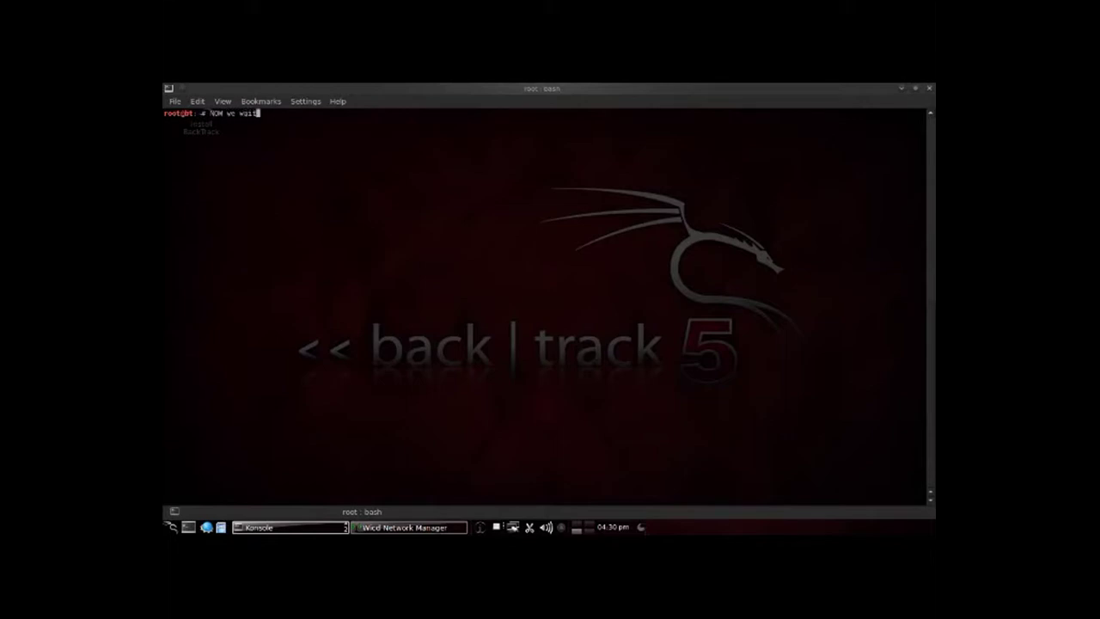
Step: Launch Wireshark from the Konsole prompt as root and accept the root warning
{"action": "key", "text": "BackSpace"}
{"action": "key", "text": "BackSpace"}
{"action": "key", "text": "BackSpace"}
{"action": "key", "text": "BackSpace"}
{"action": "key", "text": "BackSpace"}
{"action": "key", "text": "BackSpace"}
{"action": "key", "text": "BackSpace"}
{"action": "key", "text": "BackSpace"}
{"action": "key", "text": "BackSpace"}
{"action": "key", "text": "BackSpace"}
{"action": "type", "text": "wireshar"}
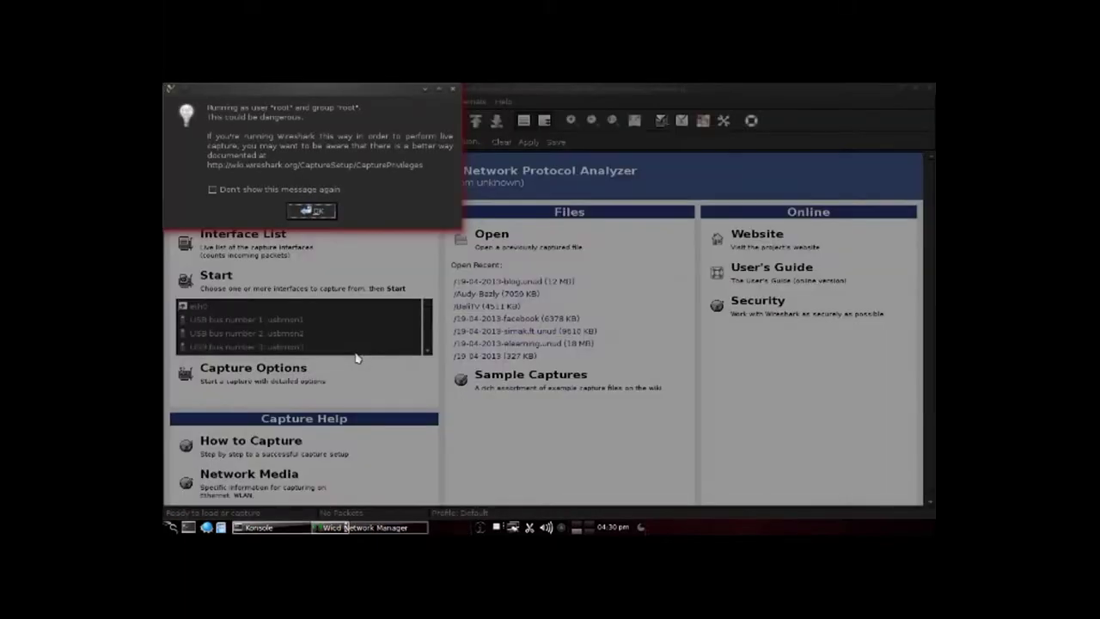
{"action": "left_click", "coordinate": [312, 210]}
Step: Start a live capture on eth0 and begin entering the display filter 'ip.src == 192.168.150'
{"action": "left_click", "coordinate": [240, 311]}
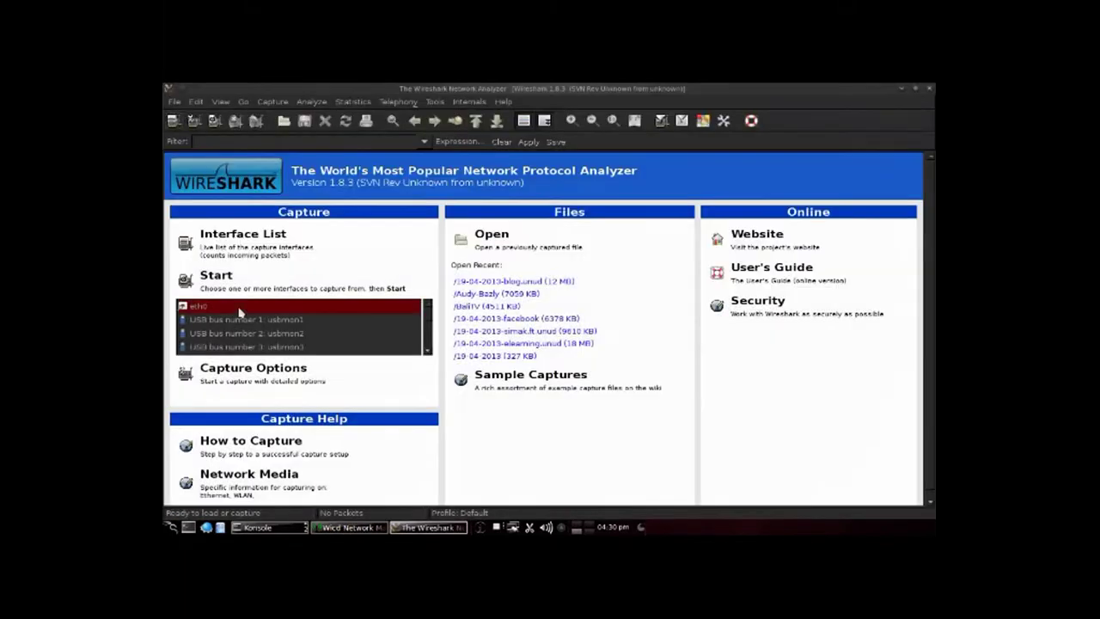
{"action": "left_click", "coordinate": [245, 293]}
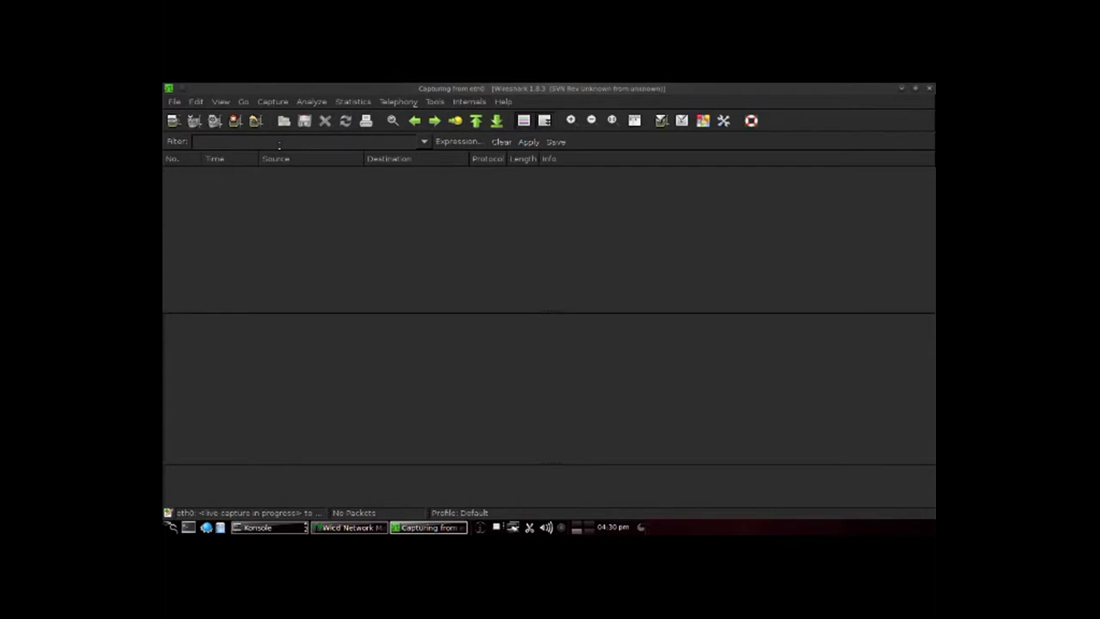
{"action": "type", "text": "ip"}
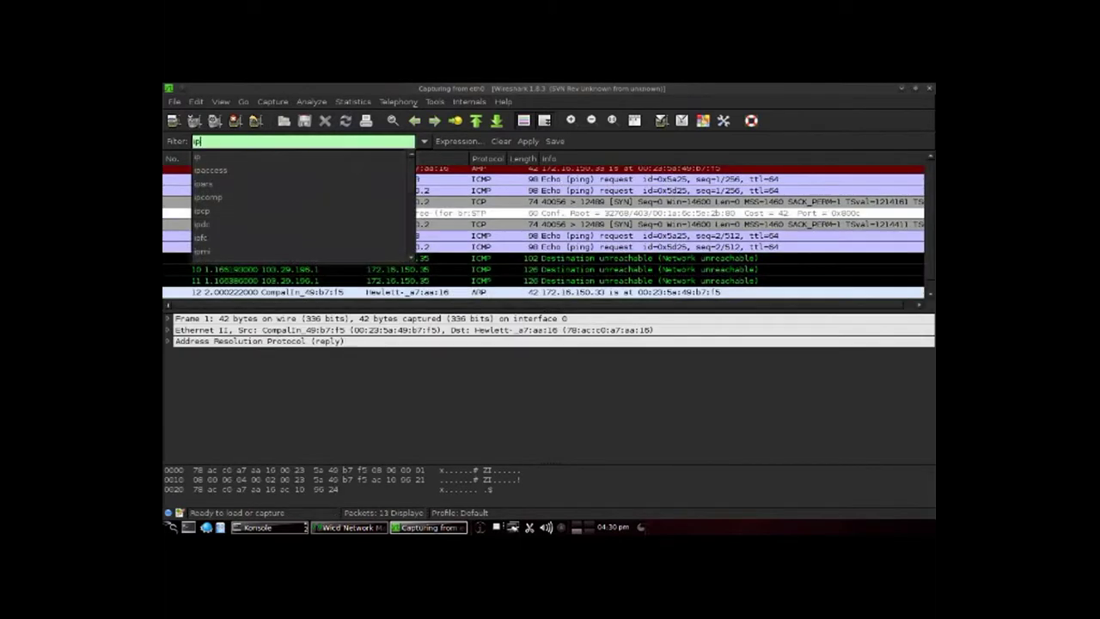
{"action": "type", "text": ".src"}
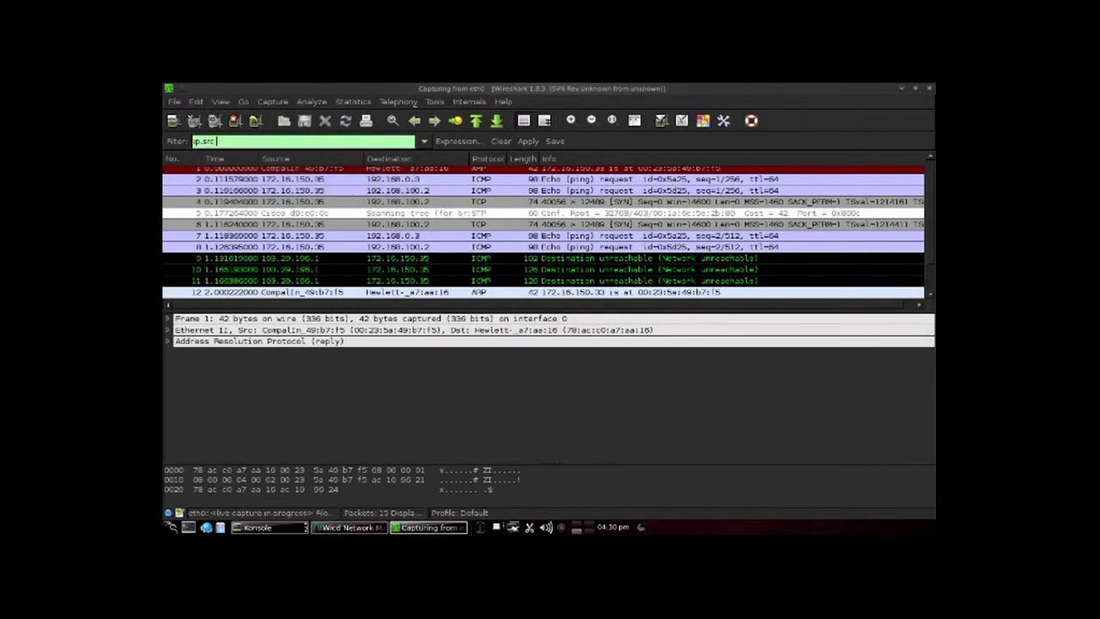
{"action": "type", "text": " == 192.1"}
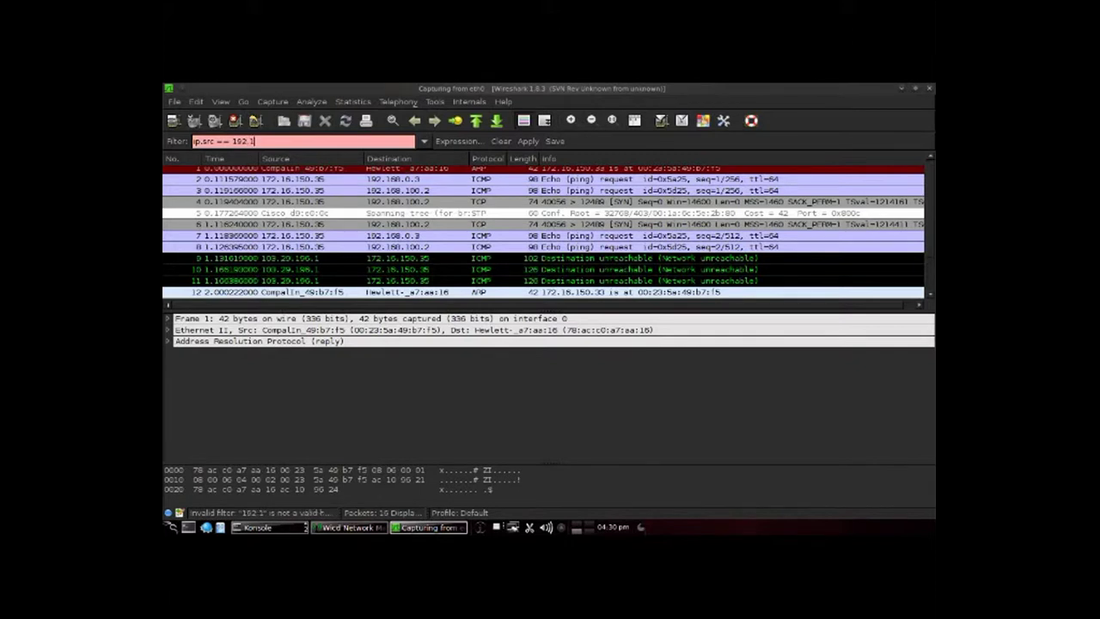
{"action": "type", "text": "68."}
{"action": "type", "text": "150"}
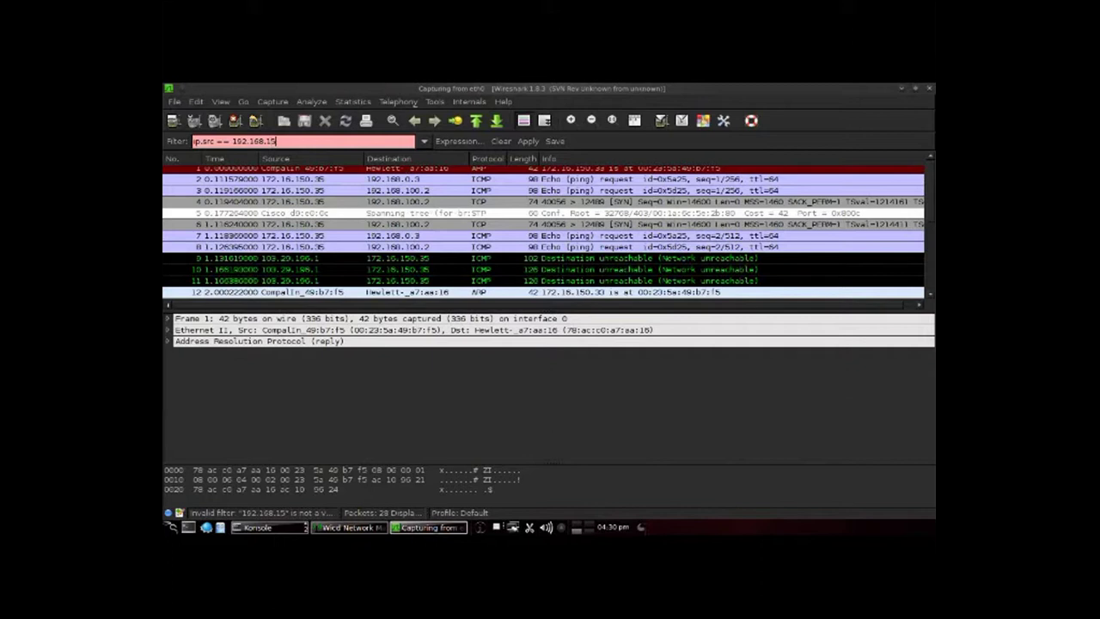
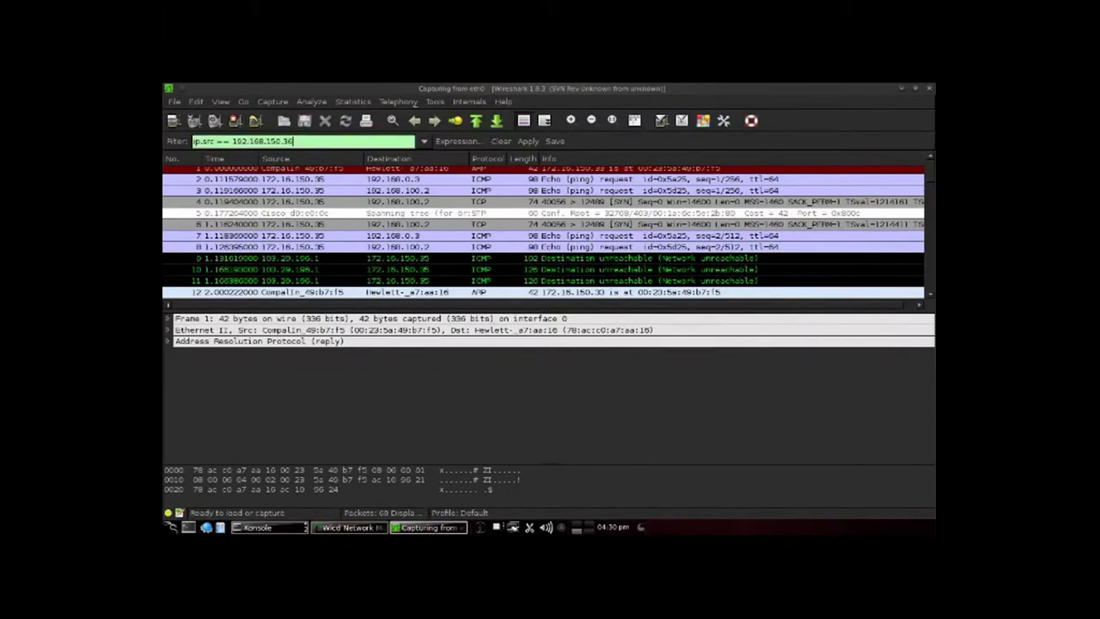
Step: Apply the display filter ip.src == 192.168.150.36 to the eth0 capture, which matches no packets
{"action": "key", "text": "Return"}
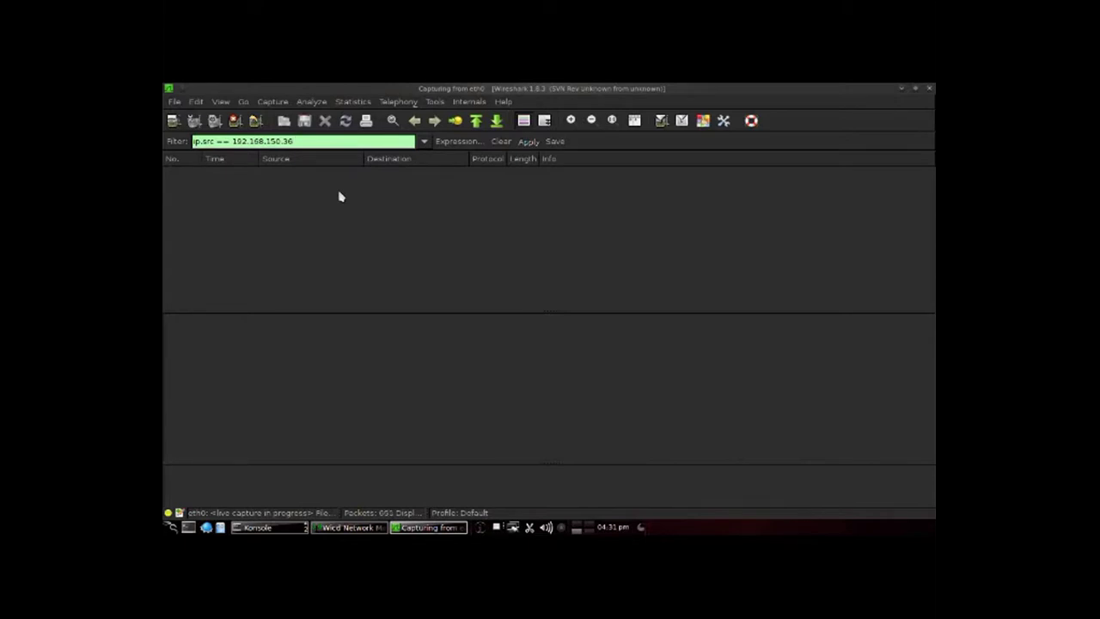
Step: Fix the filter to ip.src == 172.16.150.36 and apply it, listing SSL, ICMP, TCP and DNS packets
{"action": "key", "text": "BackSpace"}
{"action": "type", "text": "7"}
{"action": "key", "text": "BackSpace"}
{"action": "key", "text": "Return"}
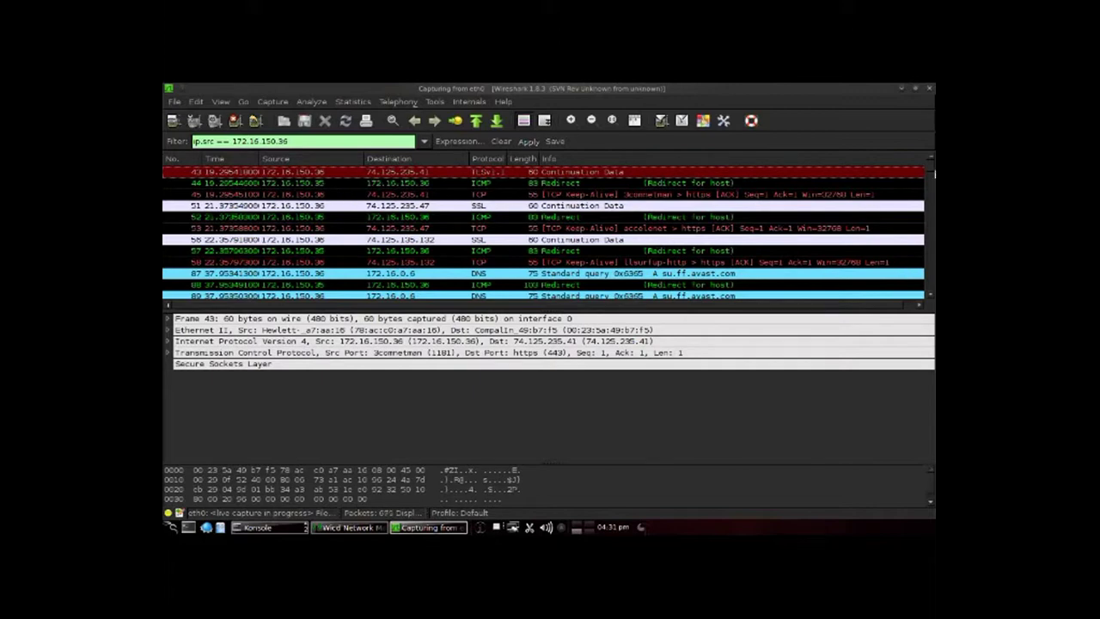
Step: Scroll the filtered packet list down to the newest packets, through packet 683
{"action": "left_click_drag", "start_coordinate": [934, 172], "coordinate": [928, 299]}
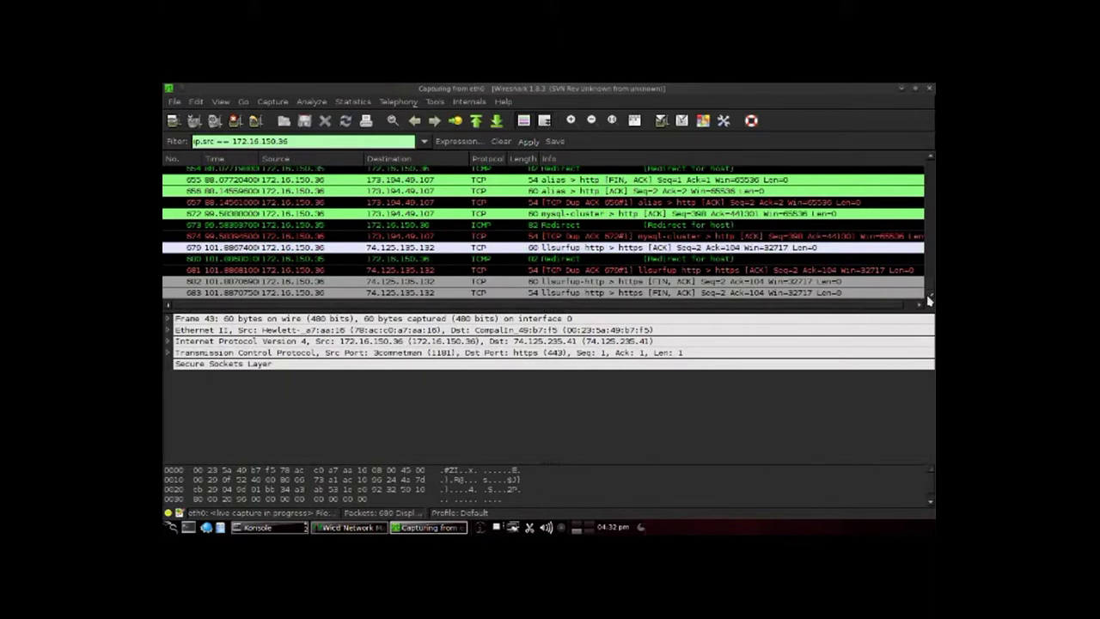
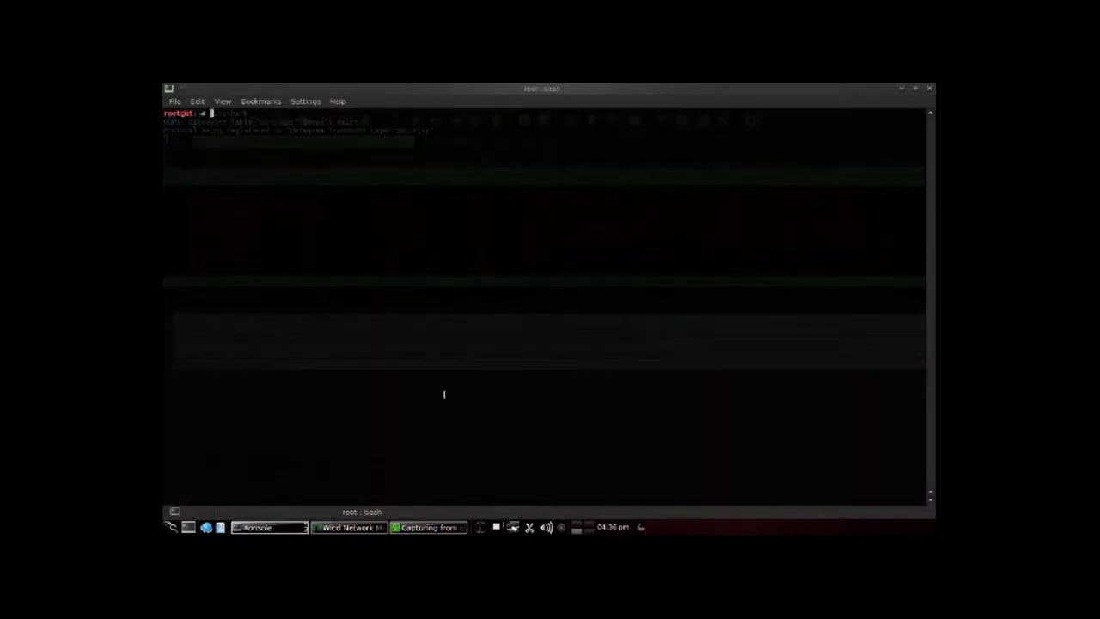
Step: Switch the terminal to the light green Initial profile and run nslookup blog.unud.ac.id
{"action": "right_click", "coordinate": [444, 394]}
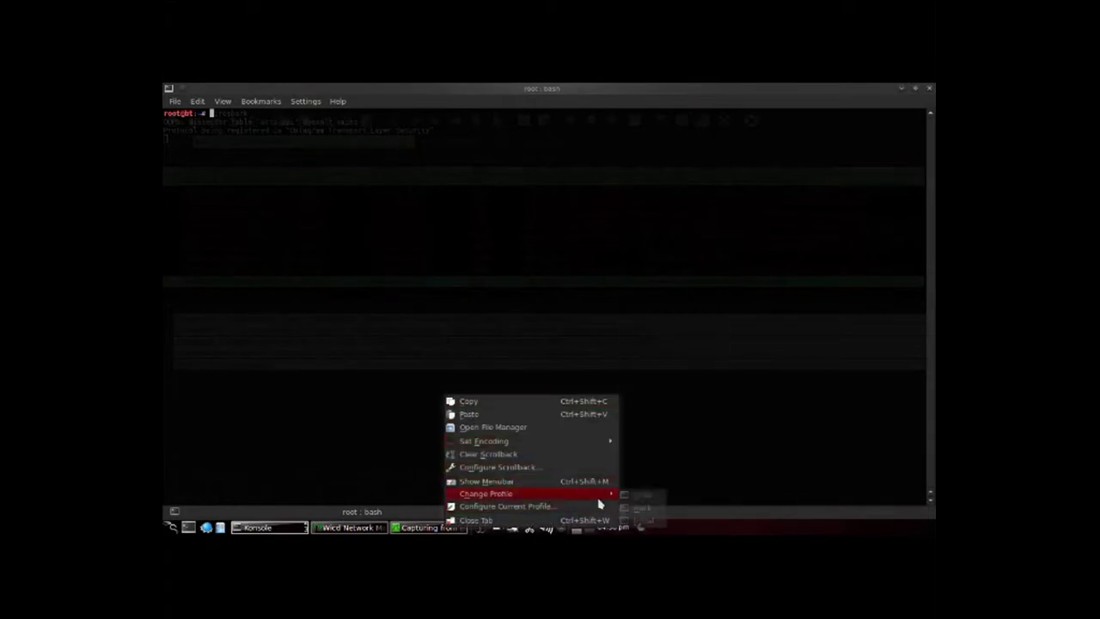
{"action": "left_click", "coordinate": [641, 521]}
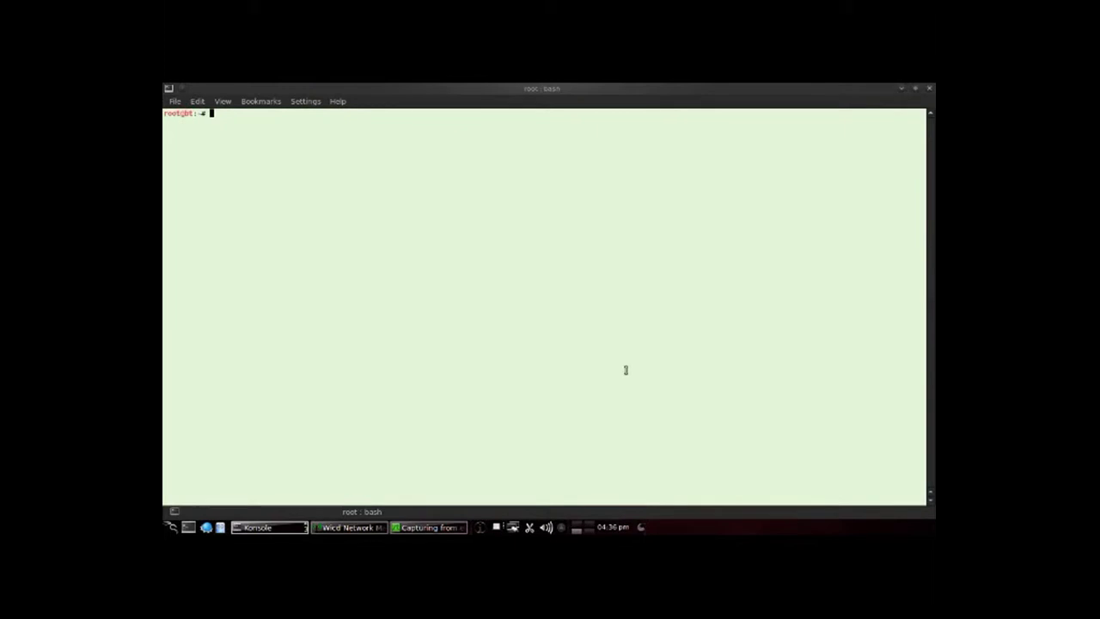
{"action": "type", "text": "nslookup blog.unud.ac.id"}
{"action": "key", "text": "Return"}
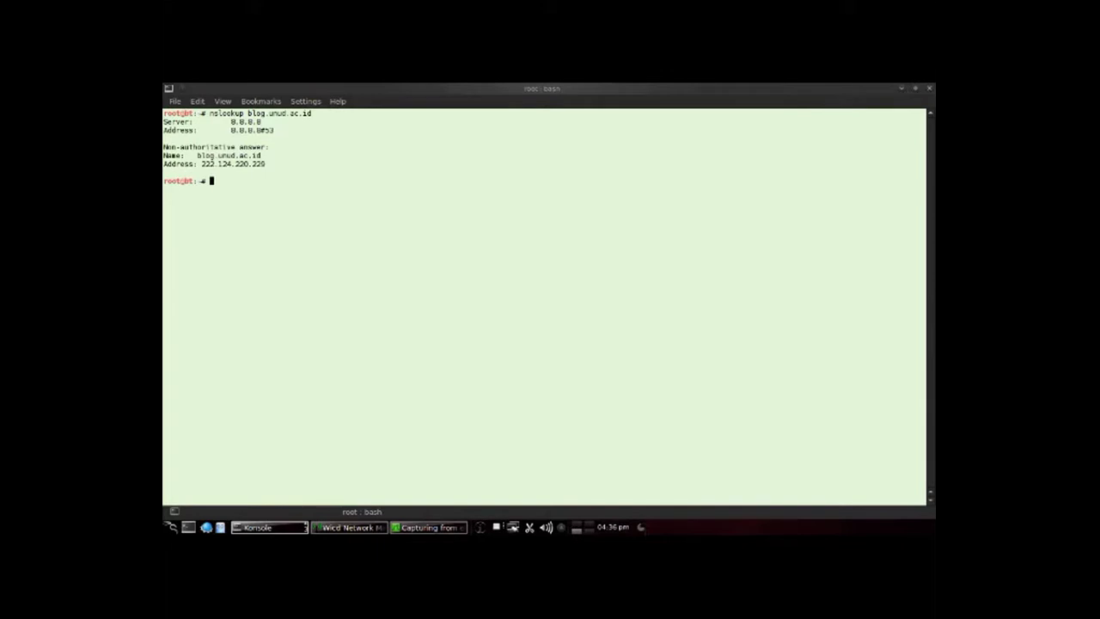
Step: Type a remark about filtering packets to make them easier to see, then select the resolved IP address
{"action": "type", "text": "w"}
{"action": "type", "text": "e'll "}
{"action": "type", "text": "filter the "}
{"action": "type", "text": "packet"}
{"action": "type", "text": " so i"}
{"action": "type", "text": "t'll be c"}
{"action": "type", "text": "a"}
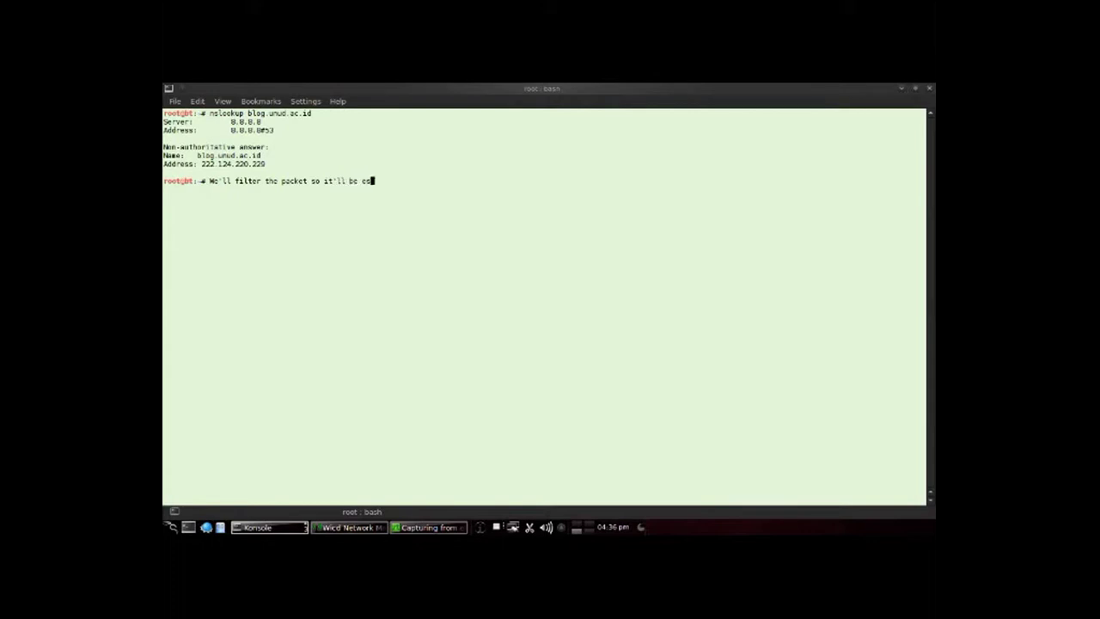
{"action": "type", "text": "sier to see"}
{"action": "key", "text": "BackSpace"}
{"action": "key", "text": "BackSpace"}
{"action": "key", "text": "BackSpace"}
{"action": "key", "text": "BackSpace"}
{"action": "key", "text": "BackSpace"}
{"action": "key", "text": "BackSpace"}
{"action": "key", "text": "BackSpace"}
{"action": "key", "text": "BackSpace"}
{"action": "key", "text": "BackSpace"}
{"action": "key", "text": "BackSpace"}
{"action": "key", "text": "BackSpace"}
{"action": "key", "text": "BackSpace"}
{"action": "key", "text": "BackSpace"}
{"action": "key", "text": "BackSpace"}
{"action": "key", "text": "BackSpace"}
{"action": "key", "text": "BackSpace"}
{"action": "key", "text": "BackSpace"}
{"action": "key", "text": "BackSpace"}
{"action": "key", "text": "BackSpace"}
{"action": "key", "text": "BackSpace"}
{"action": "key", "text": "BackSpace"}
{"action": "key", "text": "BackSpace"}
{"action": "key", "text": "BackSpace"}
{"action": "key", "text": "BackSpace"}
{"action": "key", "text": "BackSpace"}
{"action": "key", "text": "BackSpace"}
{"action": "key", "text": "BackSpace"}
{"action": "key", "text": "BackSpace"}
{"action": "key", "text": "BackSpace"}
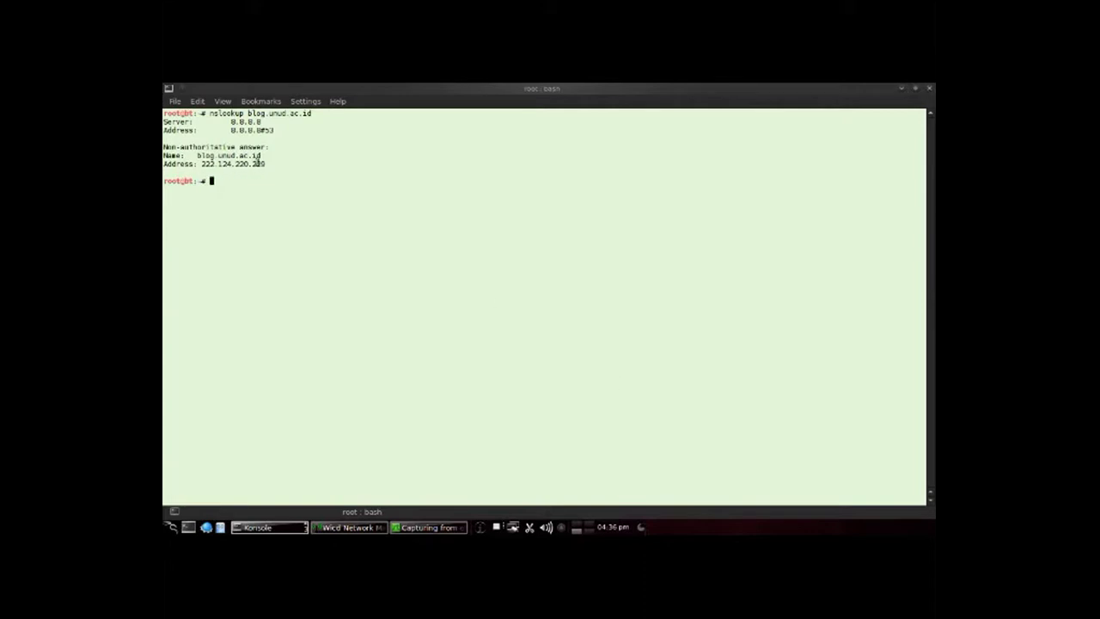
{"action": "left_click_drag", "start_coordinate": [269, 163], "coordinate": [200, 163]}
Step: Change the Wireshark display filter to ip.dst == 222.124.220.229 using the copied blog address
{"action": "left_click", "coordinate": [426, 527]}
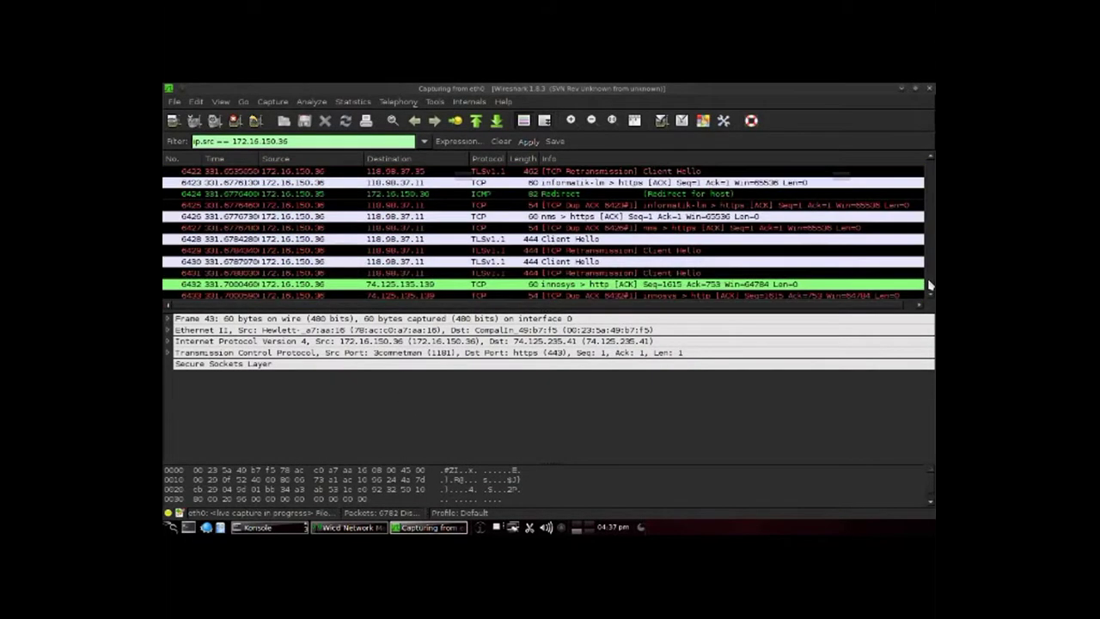
{"action": "left_click_drag", "start_coordinate": [202, 142], "coordinate": [235, 141]}
{"action": "type", "text": "dst"}
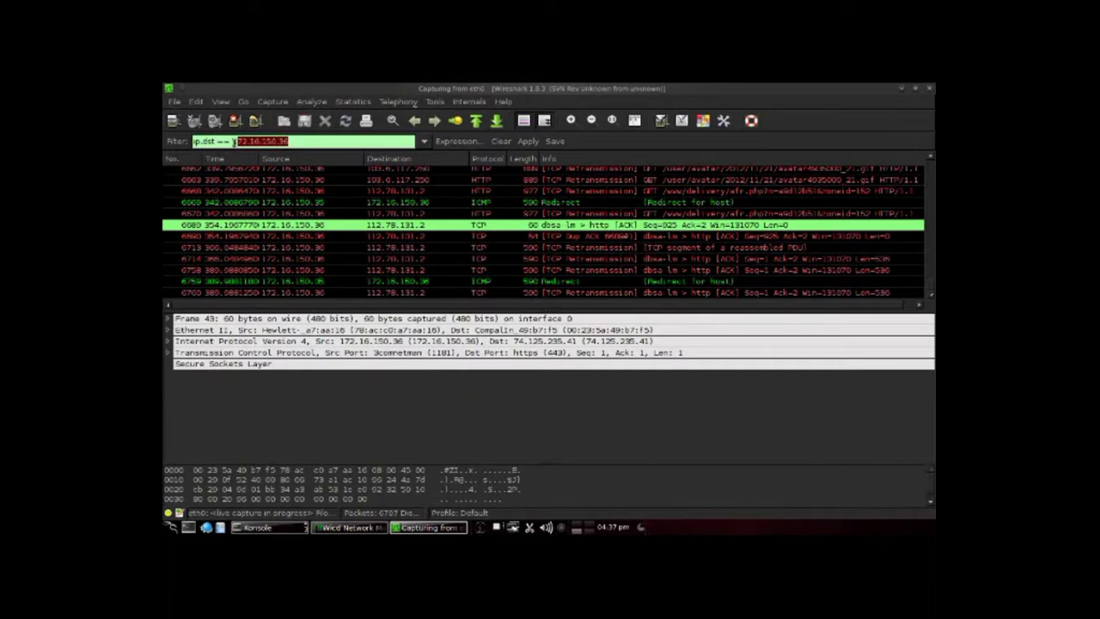
{"action": "key", "text": "ctrl+f"}
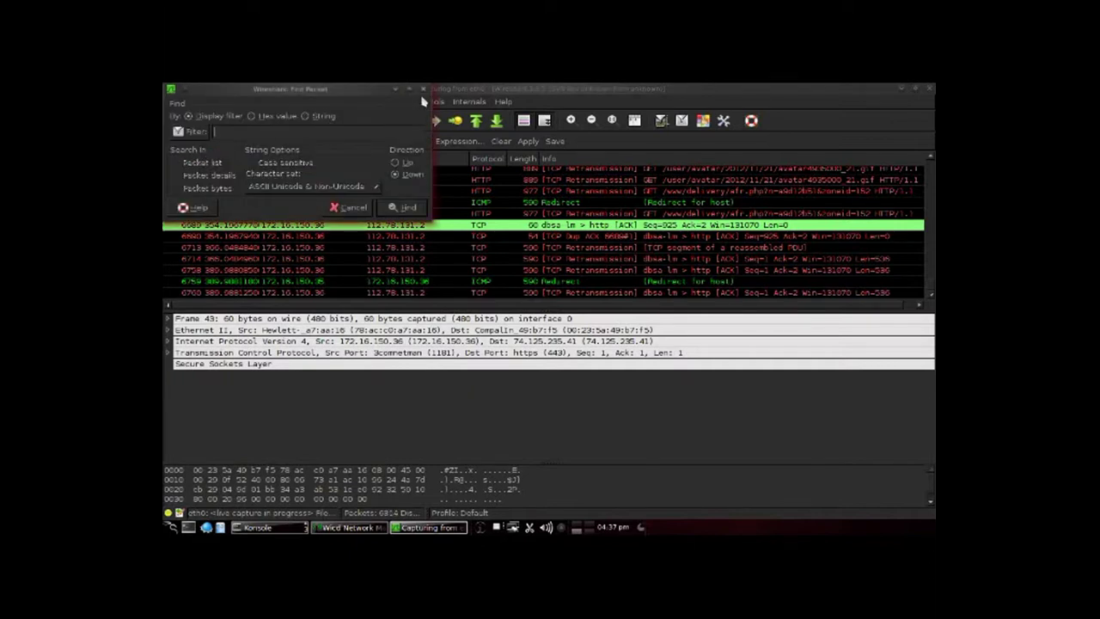
{"action": "left_click", "coordinate": [422, 88]}
{"action": "type", "text": "222.124.220.229"}
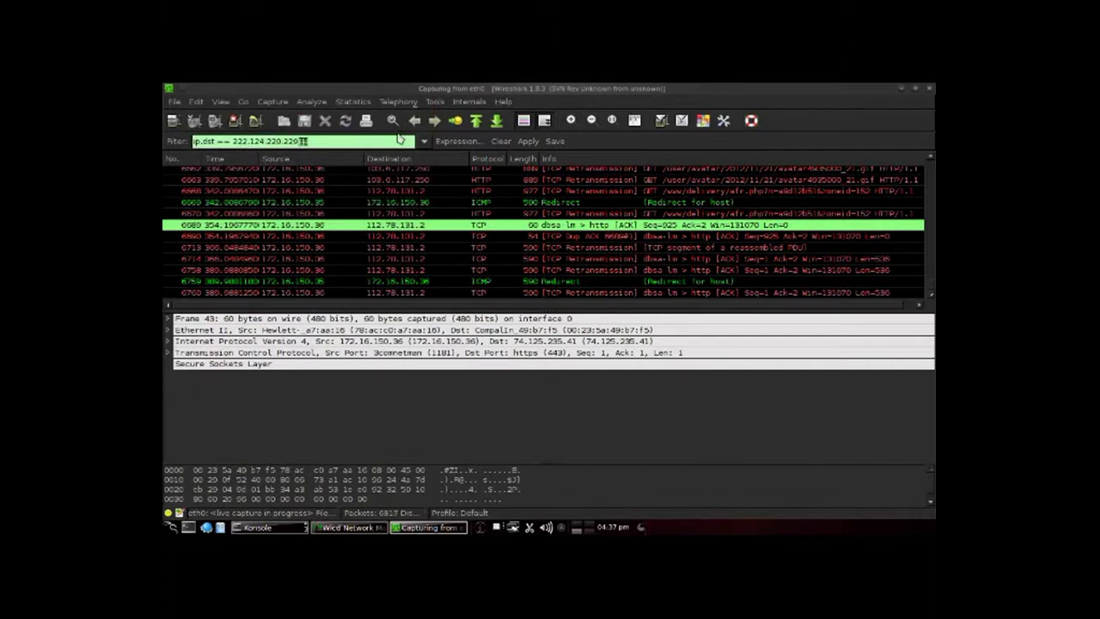
{"action": "key", "text": "Return"}
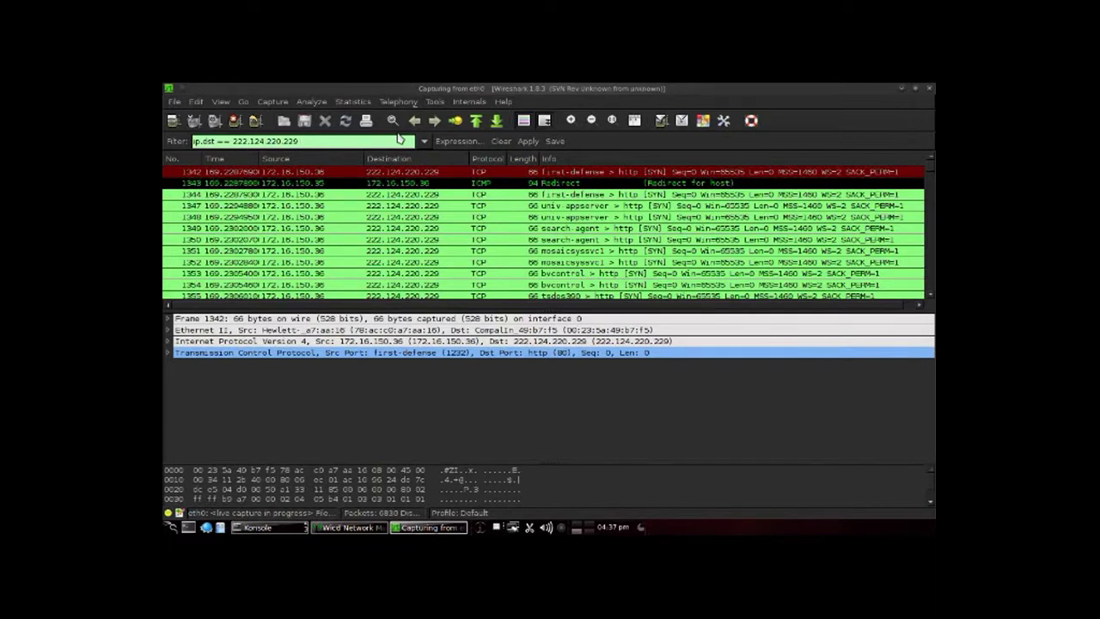
Step: Apply the filter ip.dst == 222.124.220.229 && http and select the POST /wp-login.php packet
{"action": "type", "text": "&& http"}
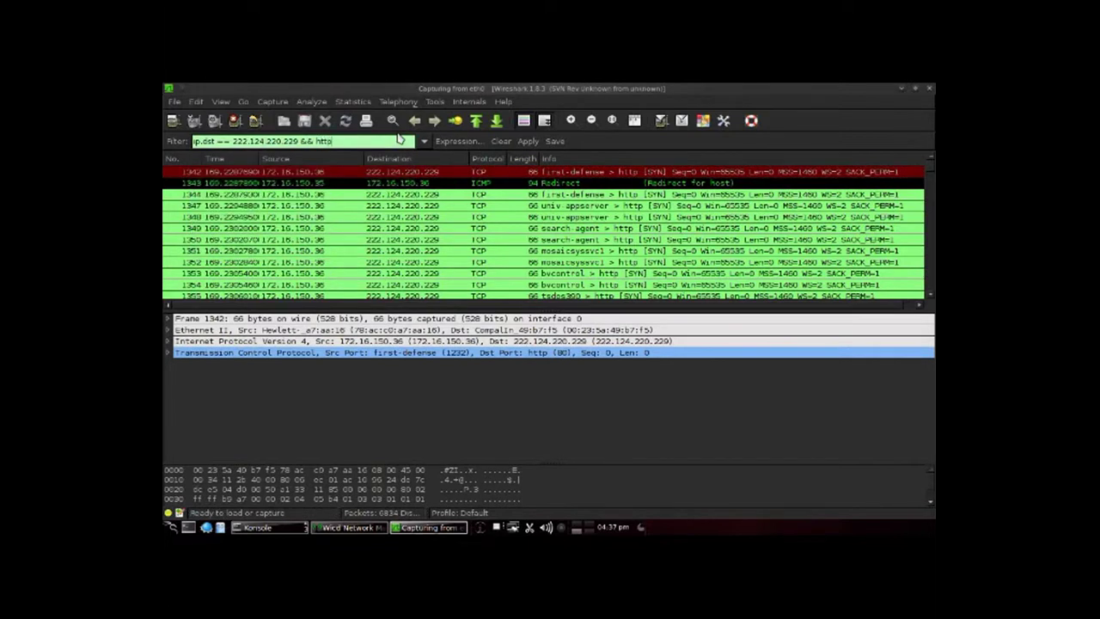
{"action": "type", "text": ".form"}
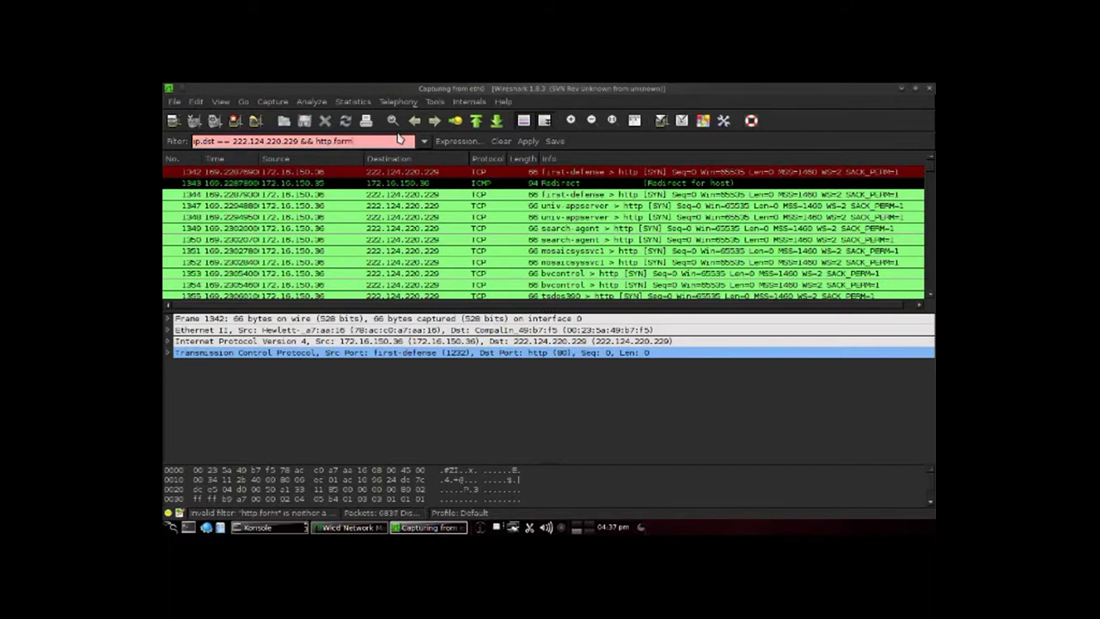
{"action": "key", "text": "BackSpace"}
{"action": "key", "text": "BackSpace"}
{"action": "key", "text": "BackSpace"}
{"action": "key", "text": "BackSpace"}
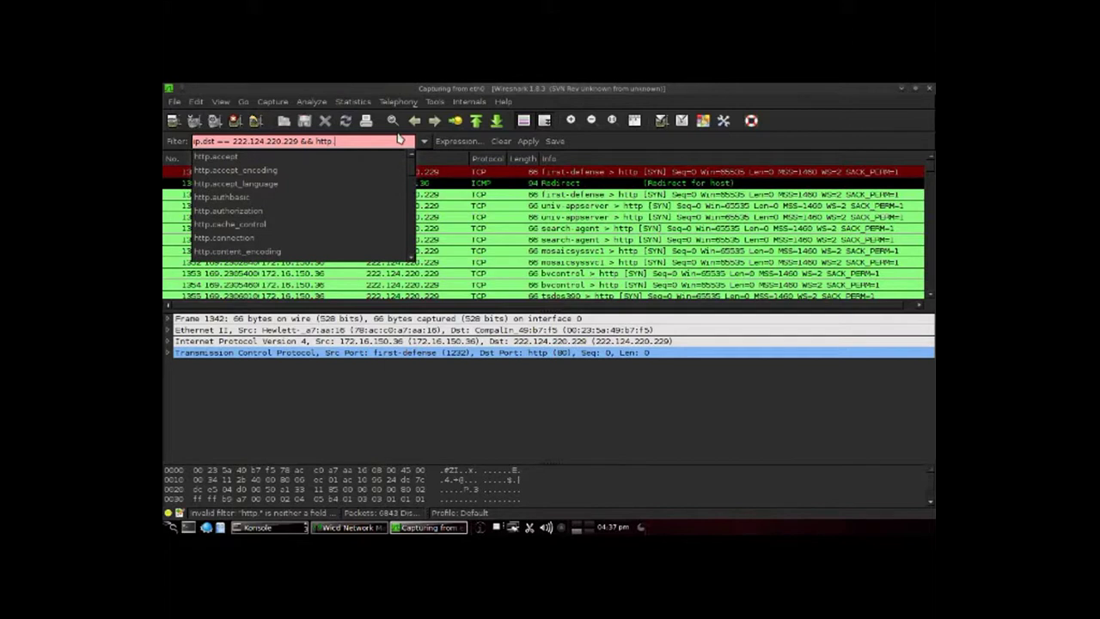
{"action": "key", "text": "BackSpace"}
{"action": "key", "text": "Return"}
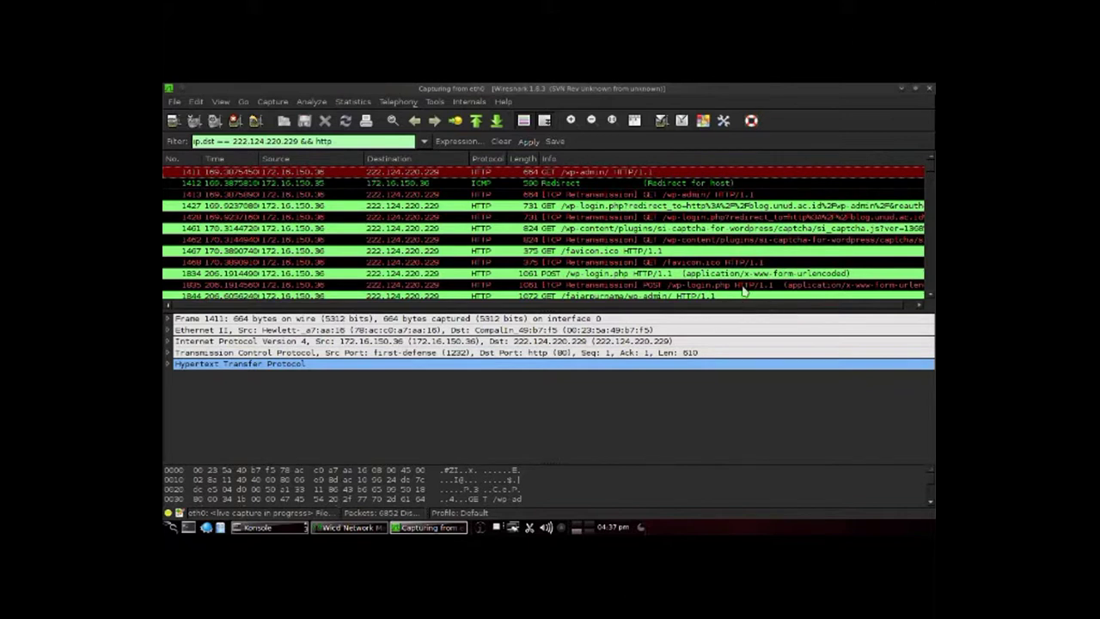
{"action": "left_click", "coordinate": [793, 275]}
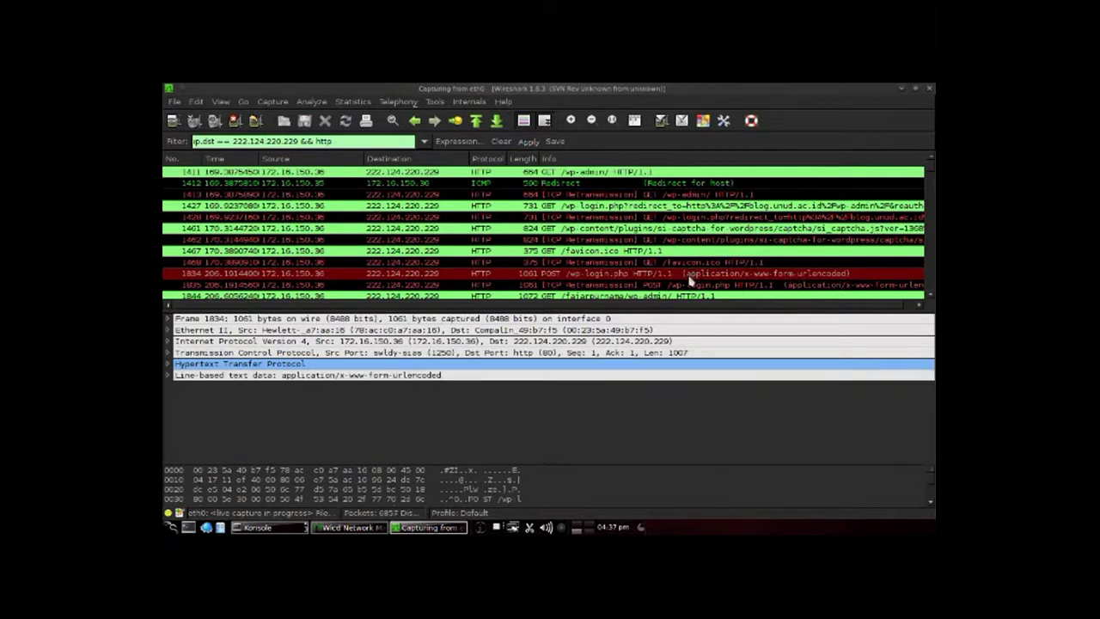
Step: Inspect the POST /wp-login.php packet's HTTP headers, including User-Agent, in the details pane
{"action": "scroll", "coordinate": [931, 486], "scroll_direction": "down", "scroll_amount": 15}
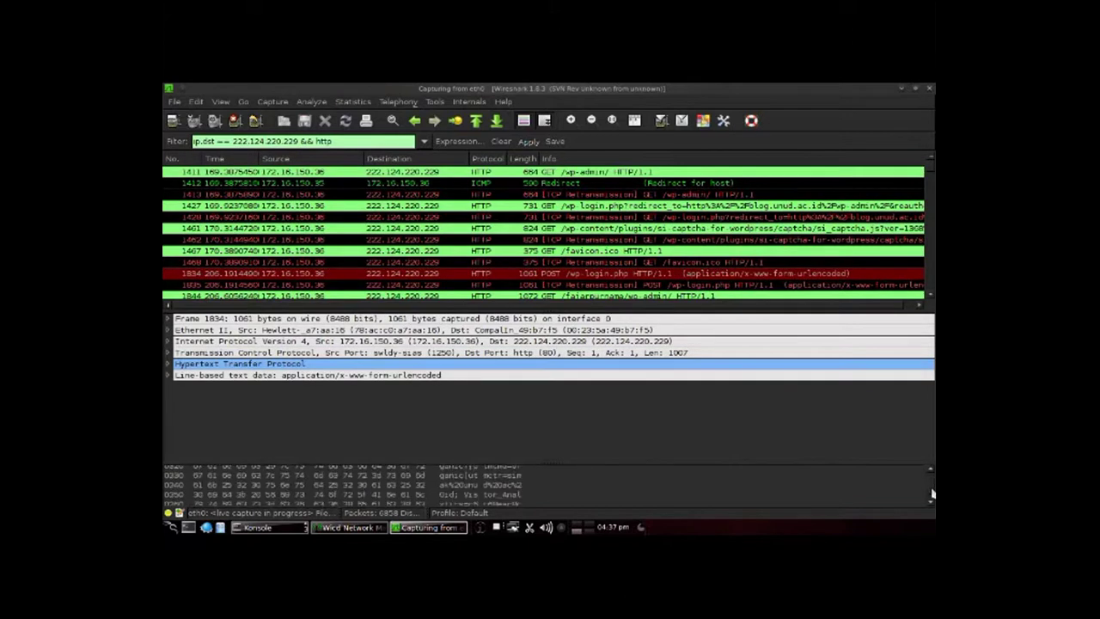
{"action": "scroll", "coordinate": [932, 495], "scroll_direction": "up", "scroll_amount": 12}
{"action": "scroll", "coordinate": [932, 489], "scroll_direction": "up", "scroll_amount": 2}
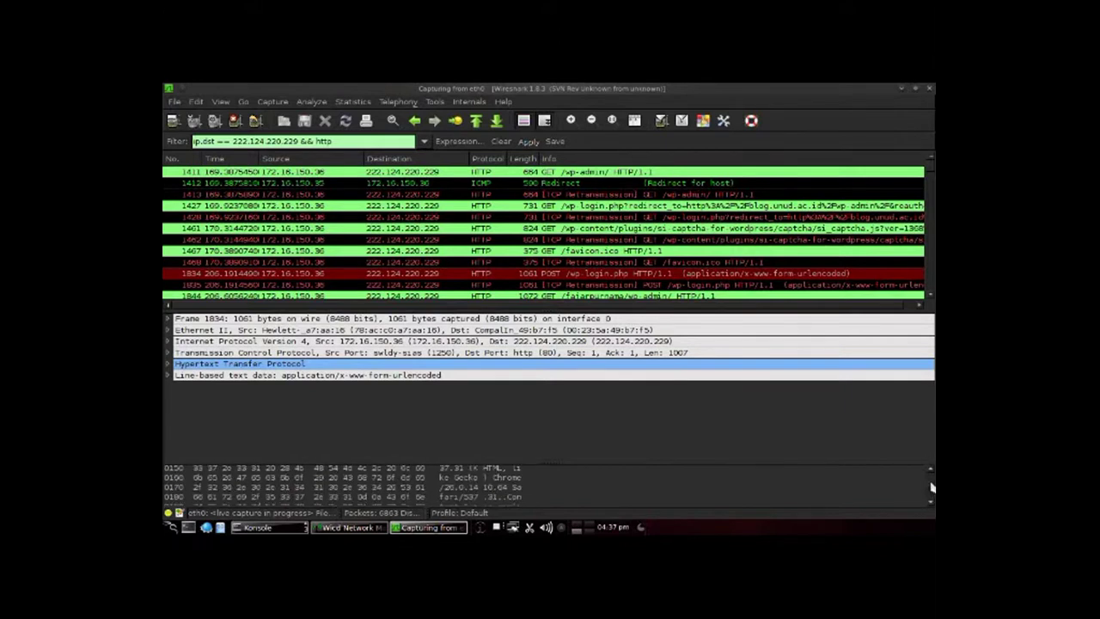
{"action": "left_click", "coordinate": [203, 466]}
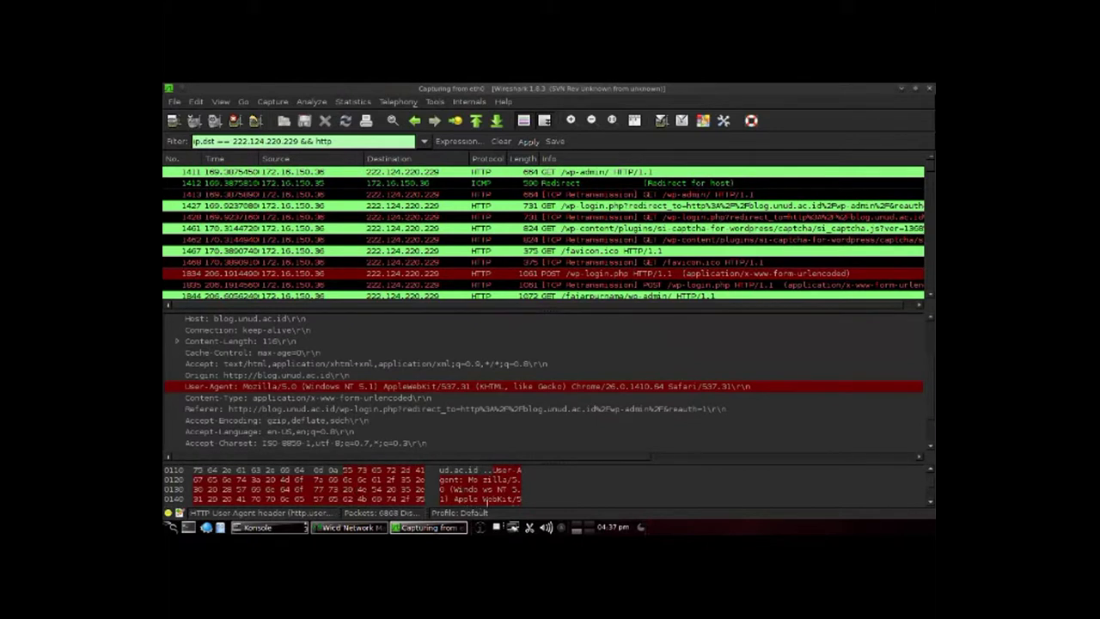
{"action": "scroll", "coordinate": [931, 426], "scroll_direction": "up", "scroll_amount": 2}
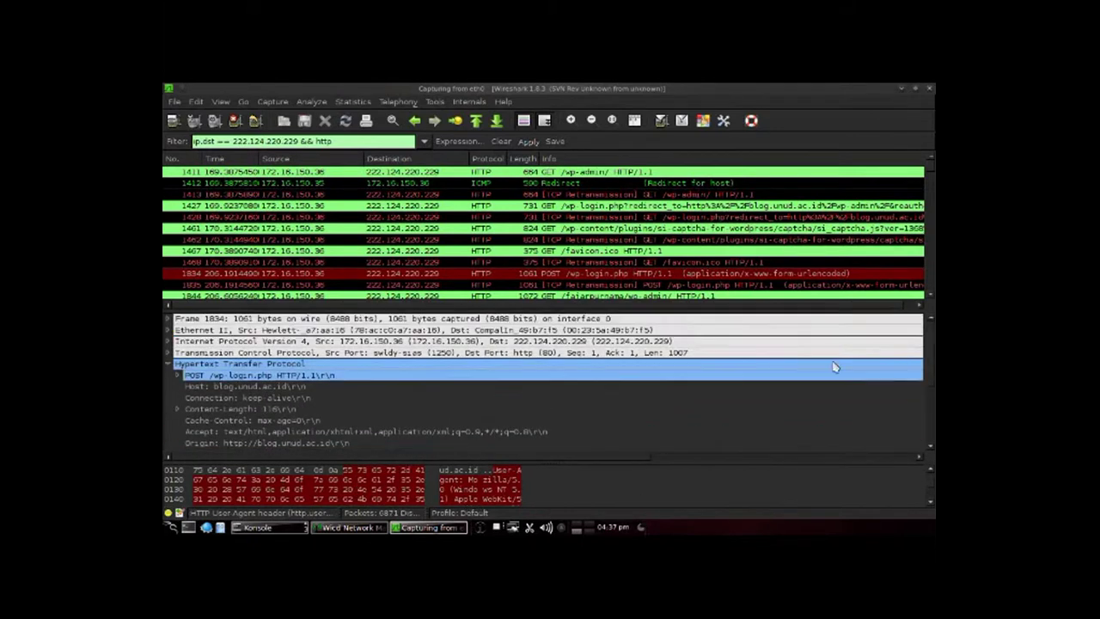
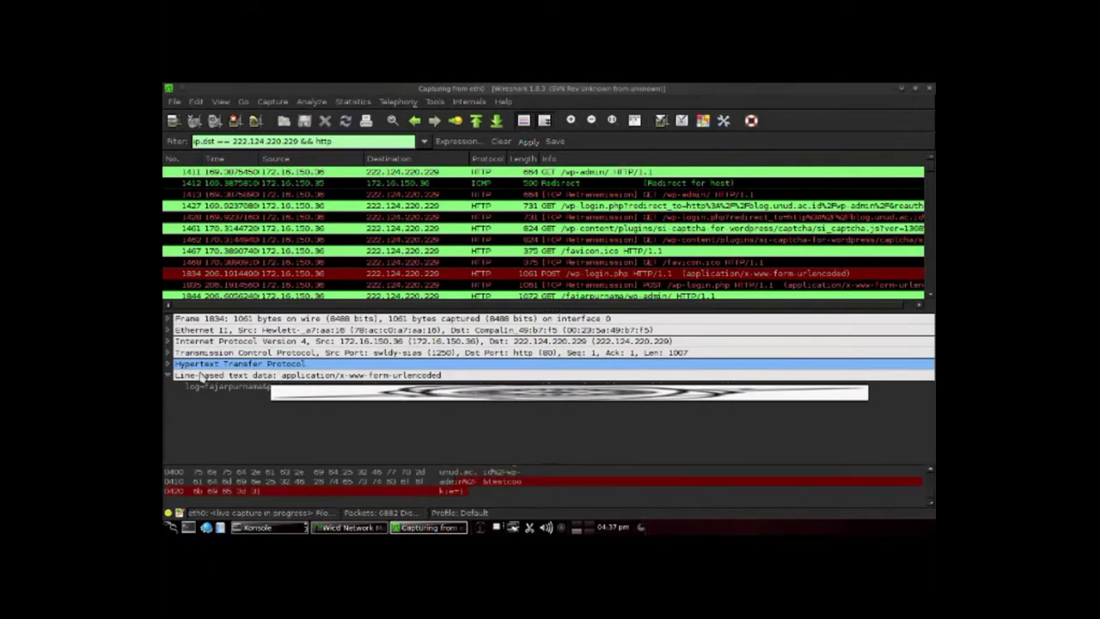
Step: Select the url-encoded login form line of the wp-login.php POST to show its raw bytes
{"action": "left_click", "coordinate": [255, 390]}
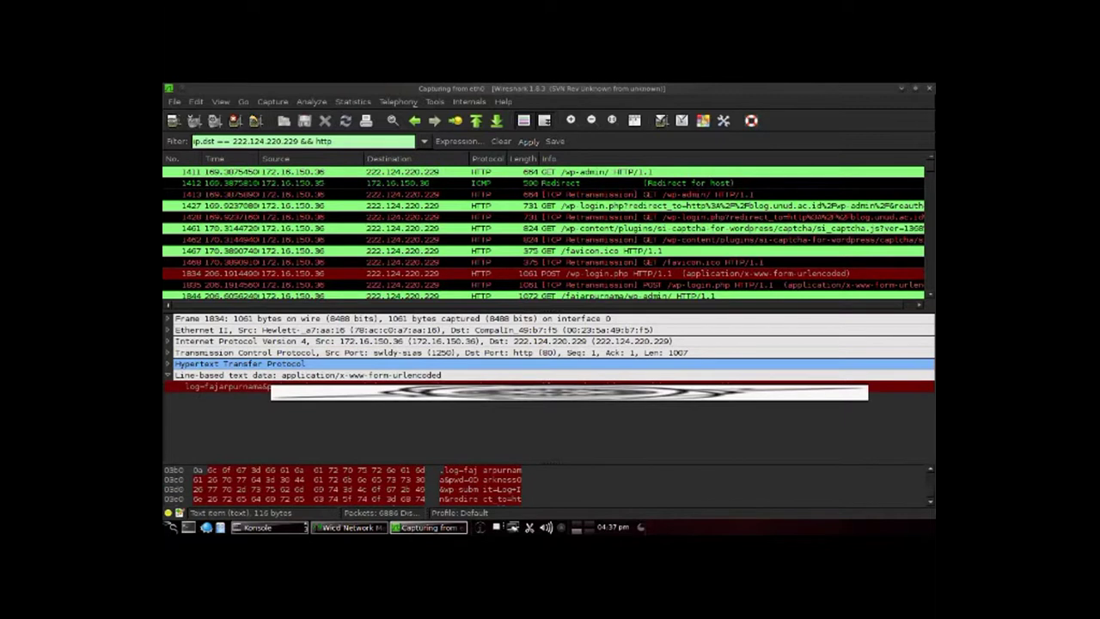
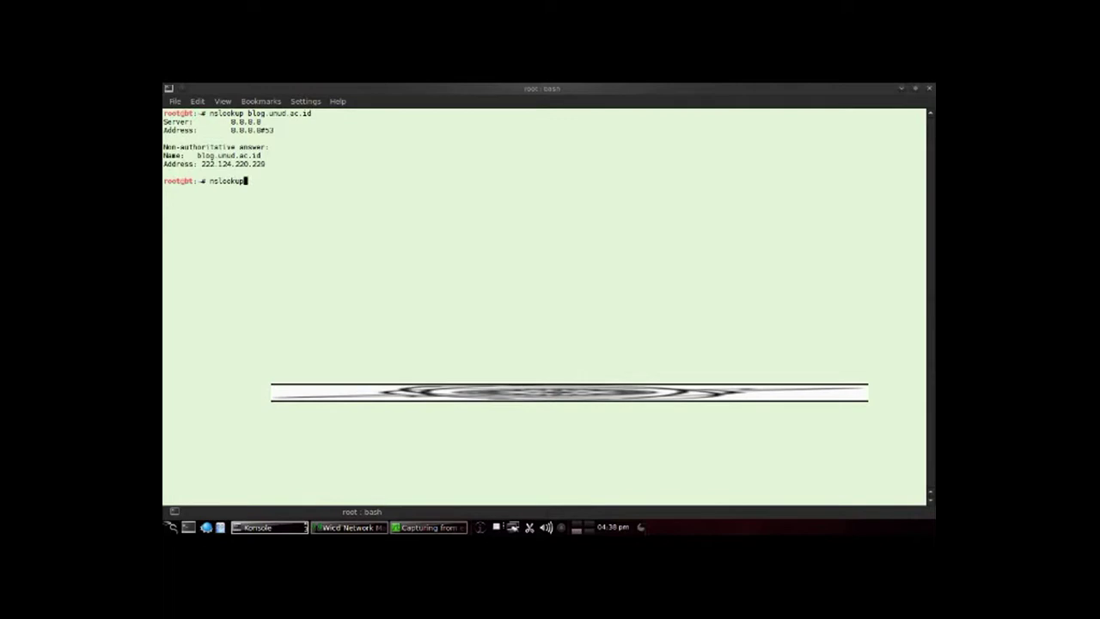
Step: Run nslookup on elearning.unud.ac.id and select the returned address 103.29.196.230
{"action": "type", "text": "p elearning.unud.ac.id"}
{"action": "key", "text": "Return"}
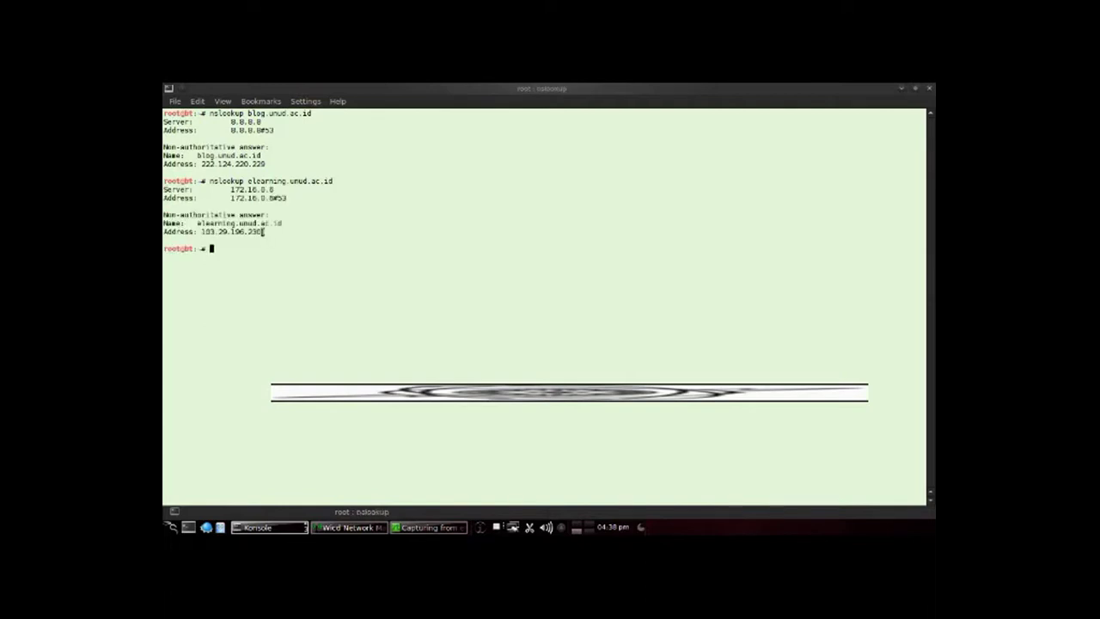
{"action": "left_click_drag", "start_coordinate": [268, 232], "coordinate": [204, 235]}
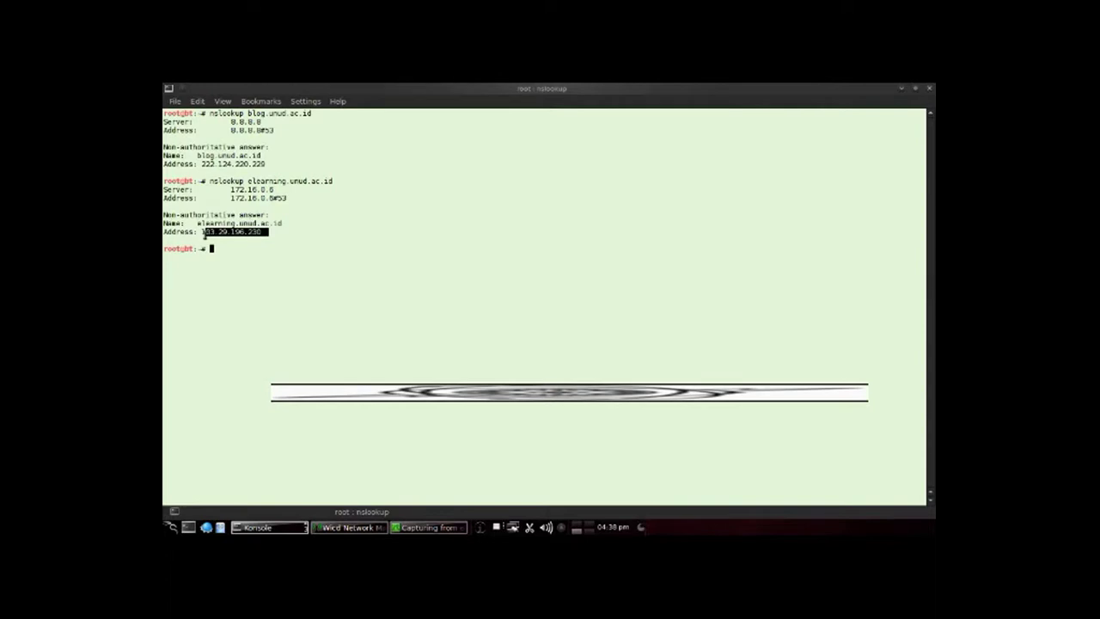
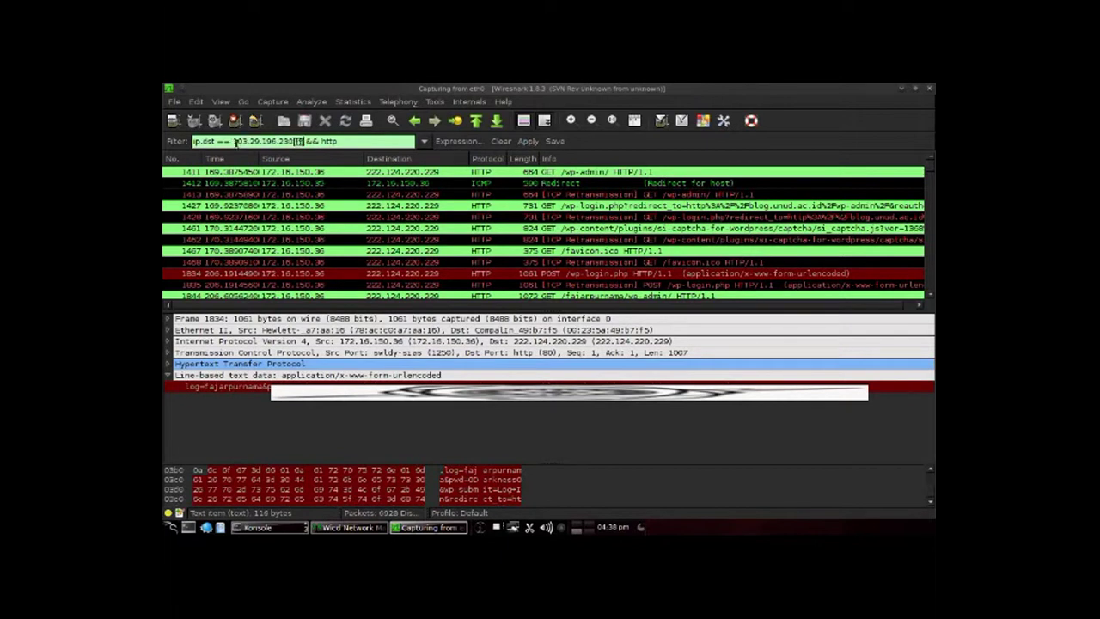
Step: Apply the filter ip.dst == 103.29.196.230 && http and scroll to the POST /login/index.php requests
{"action": "key", "text": "Return"}
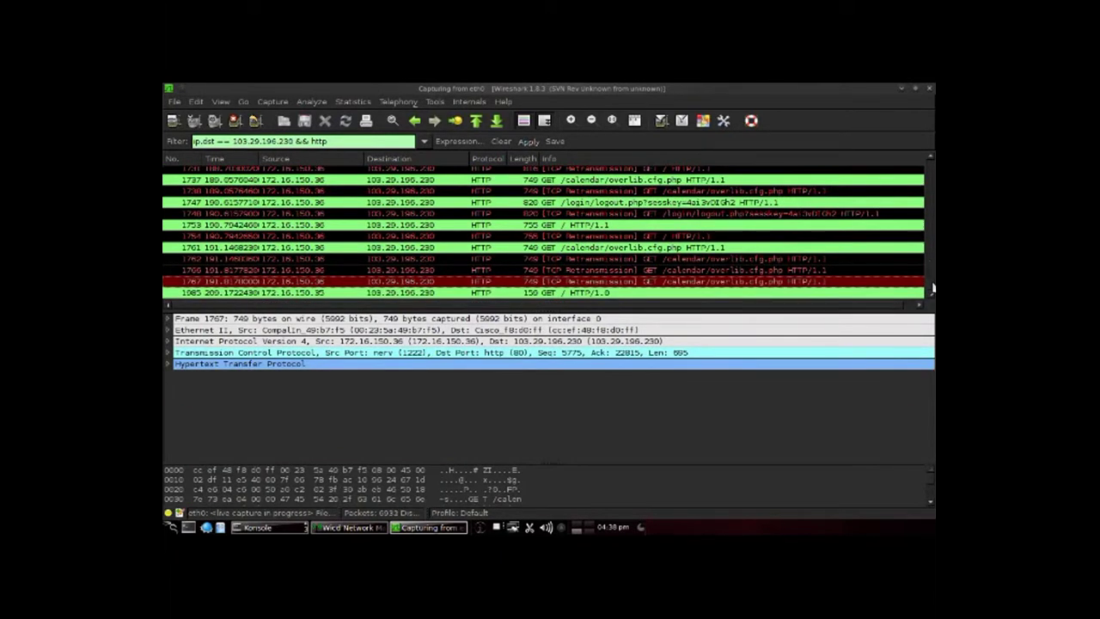
{"action": "scroll", "coordinate": [933, 288], "scroll_direction": "up", "scroll_amount": 15}
{"action": "scroll", "coordinate": [933, 288], "scroll_direction": "up", "scroll_amount": 15}
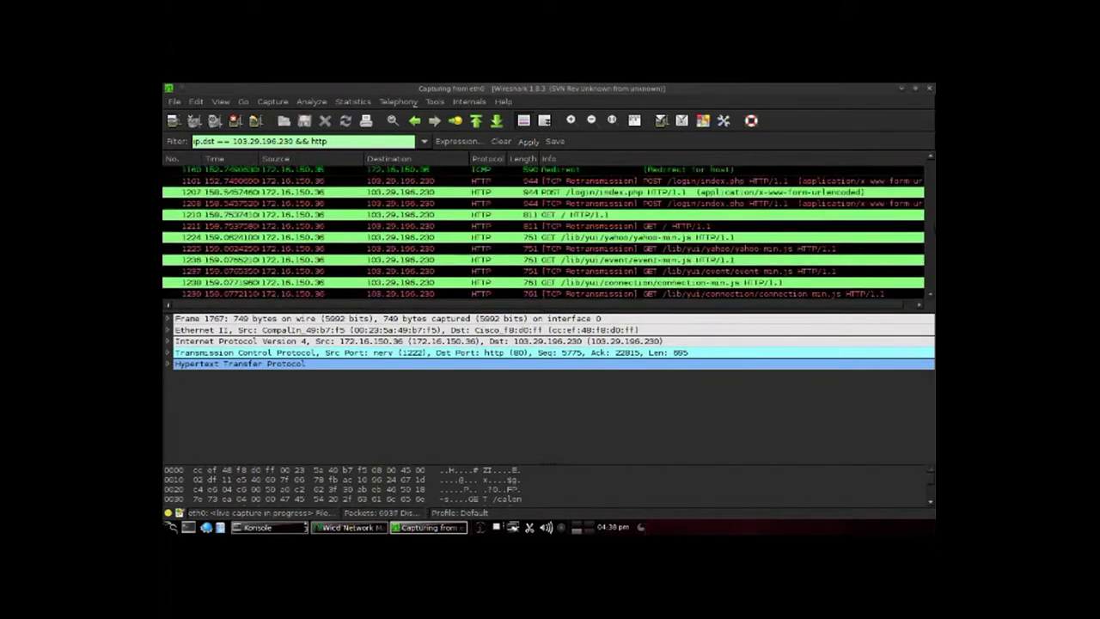
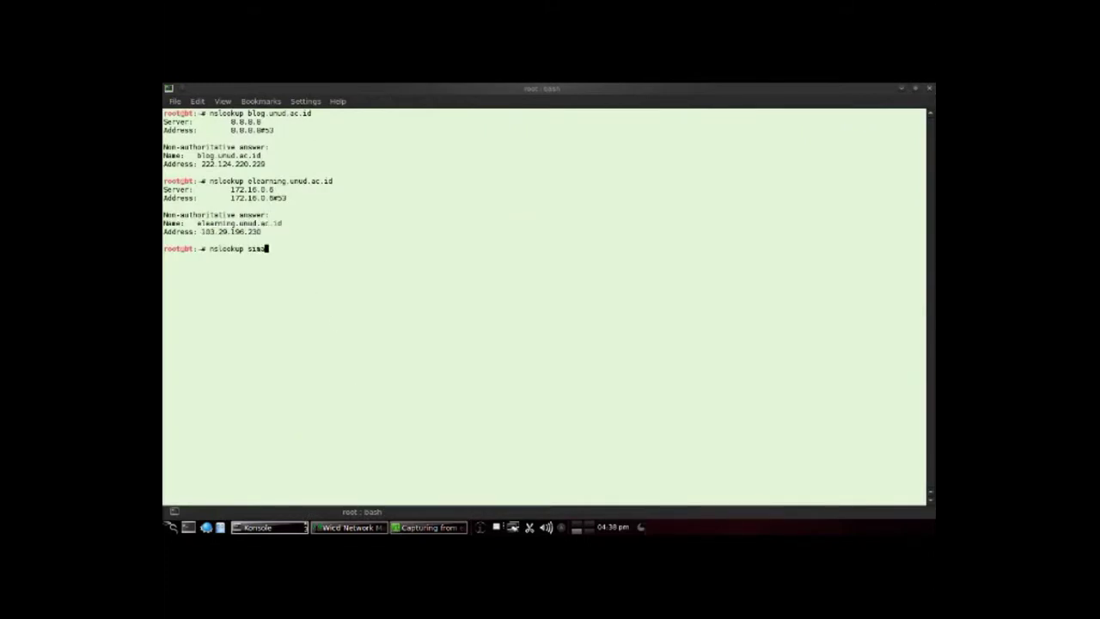
Step: Run nslookup on simak.ft.unud.ac.id and select the resolved address 172.16.113.30
{"action": "type", "text": "k.ft.unud.ac.id"}
{"action": "key", "text": "Return"}
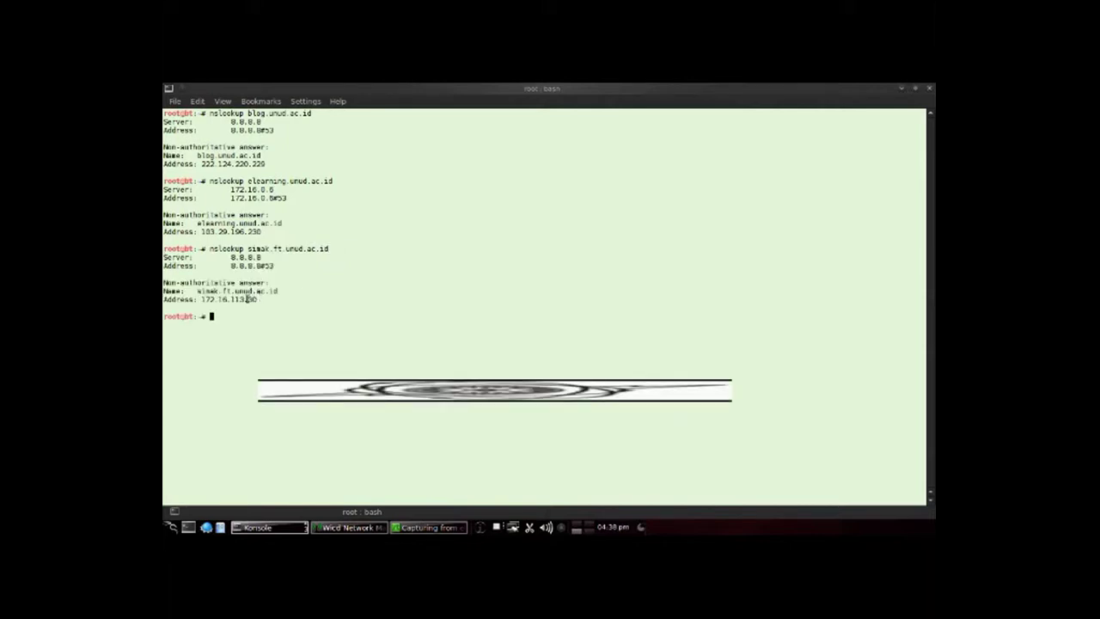
{"action": "left_click_drag", "start_coordinate": [259, 299], "coordinate": [198, 300]}
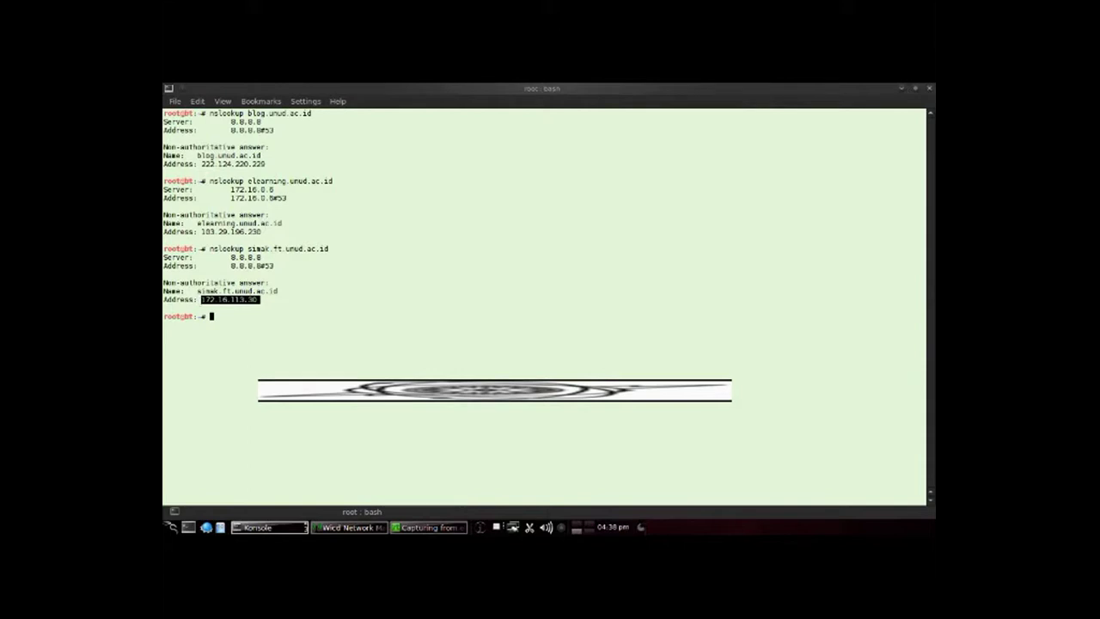
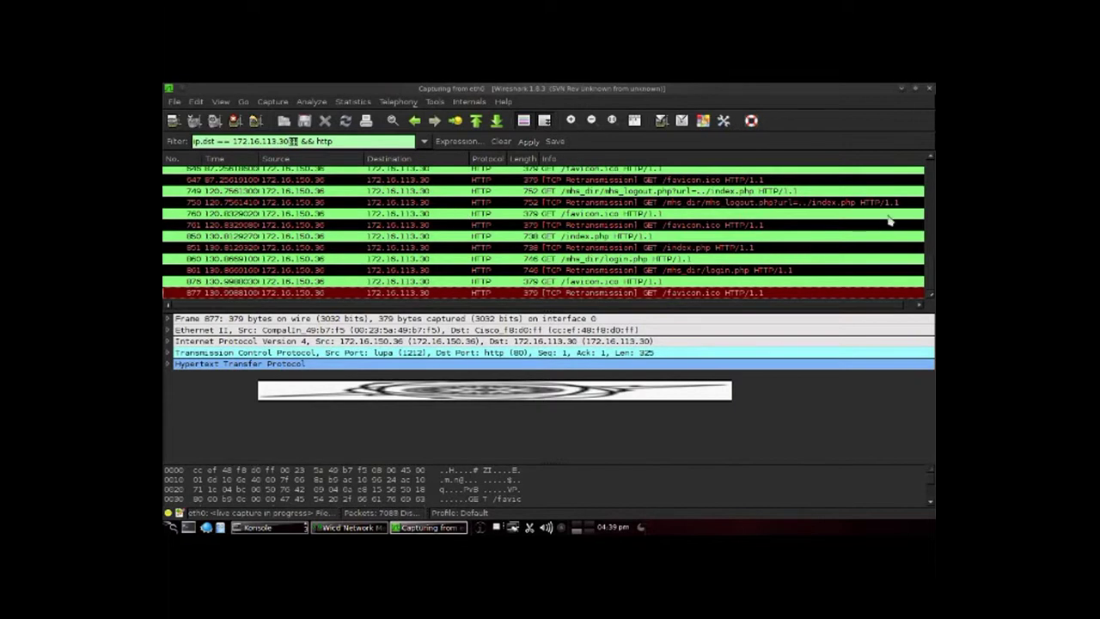
Step: Select frame 401, the POST /mhs_dir/login.php request, to show its form-urlencoded login data
{"action": "left_click_drag", "start_coordinate": [932, 269], "coordinate": [931, 174]}
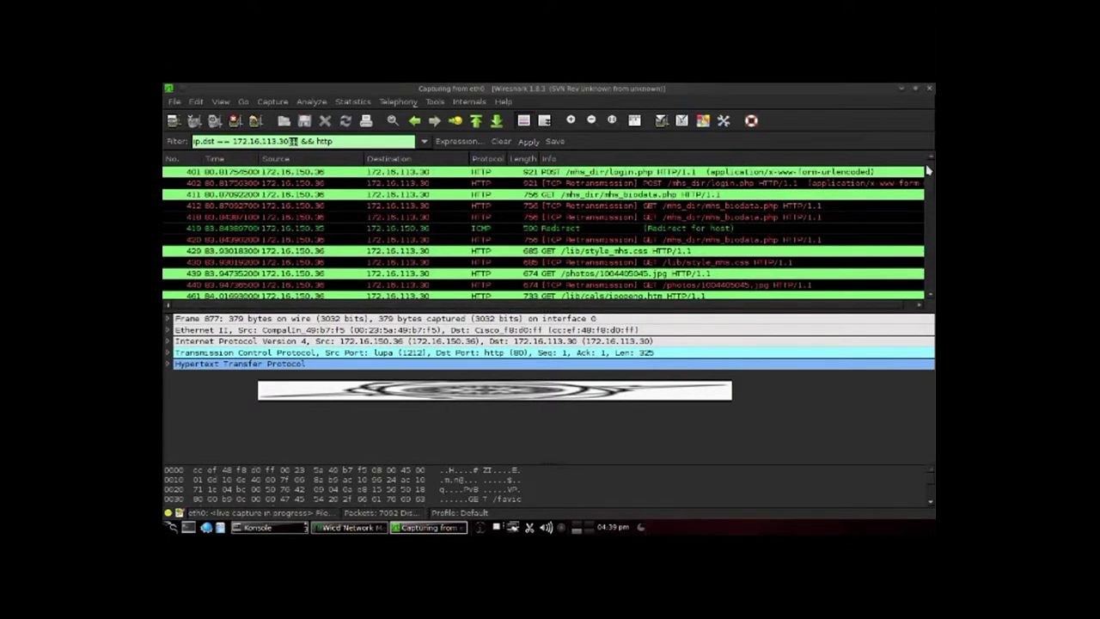
{"action": "left_click", "coordinate": [843, 173]}
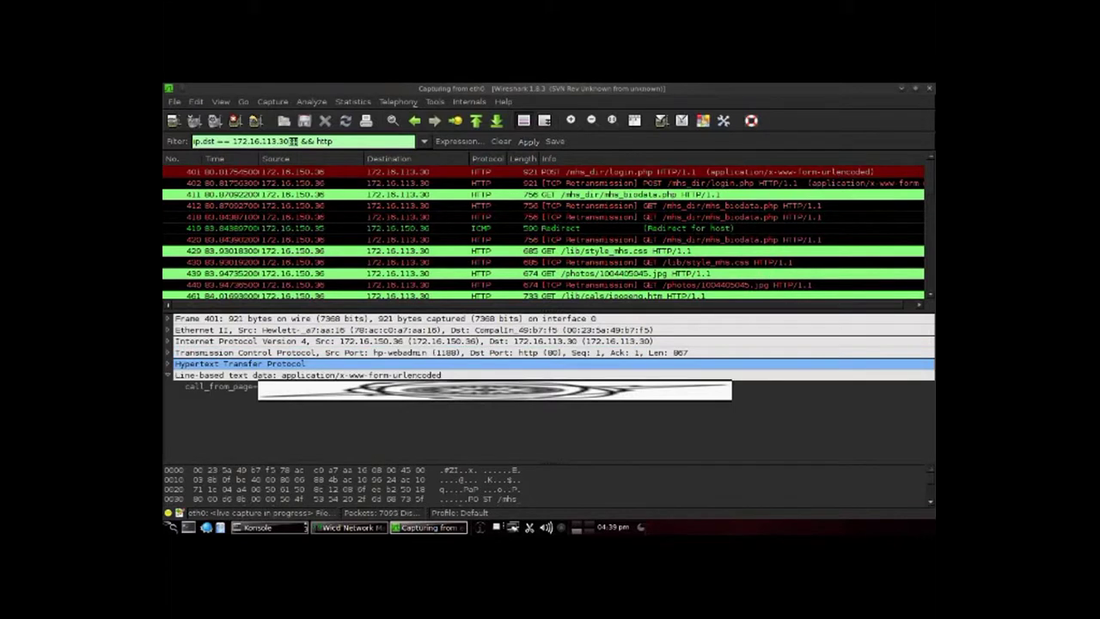
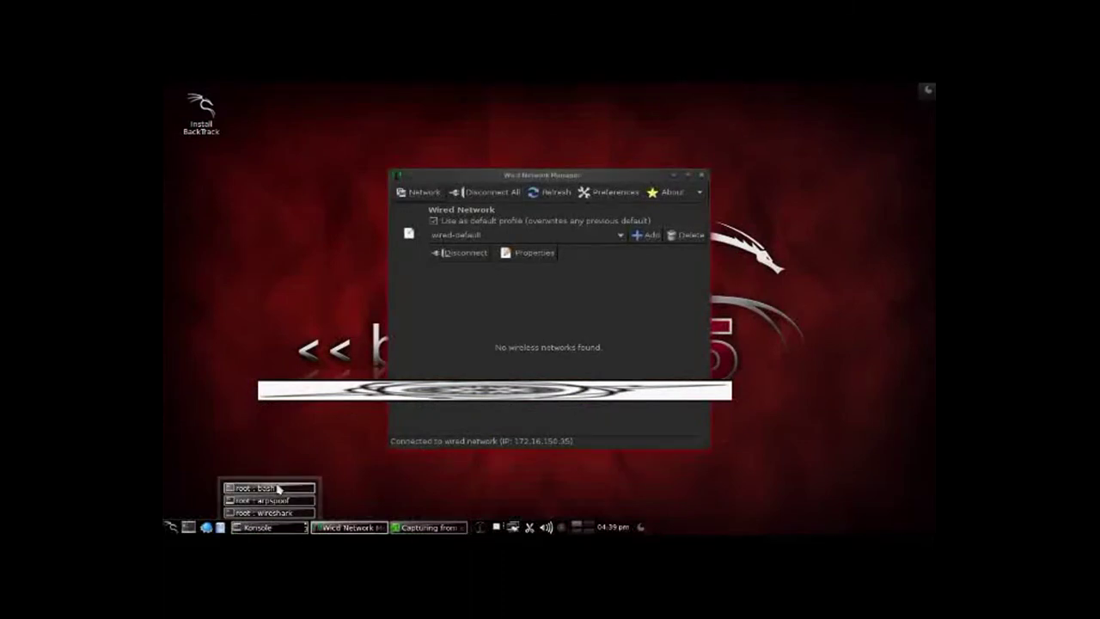
{"action": "left_click", "coordinate": [277, 486]}
{"action": "type", "text": "nsl"}
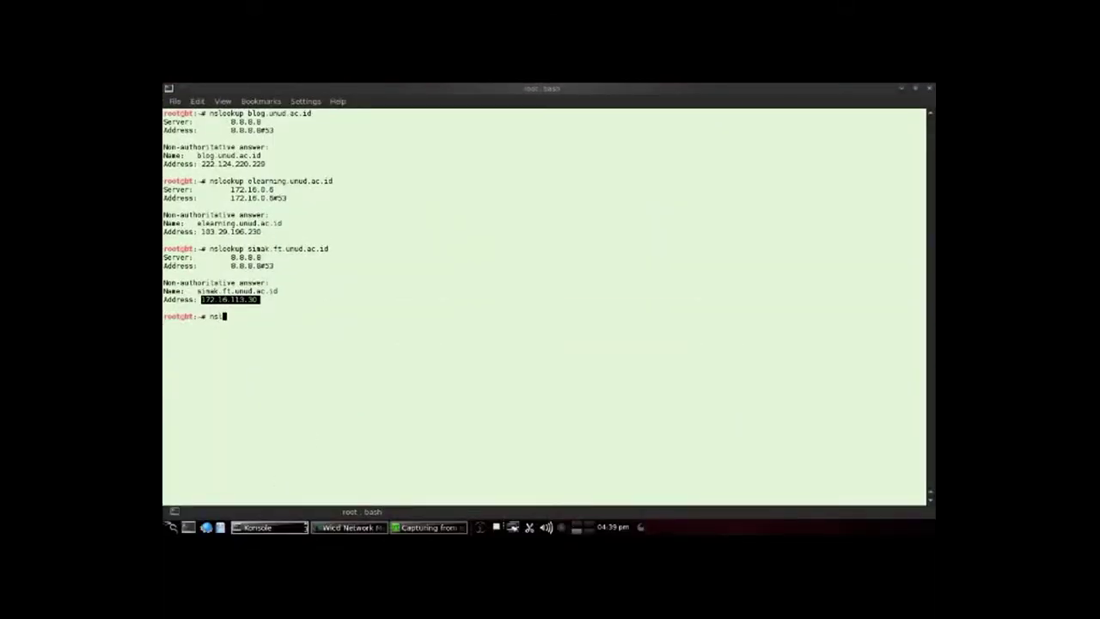
{"action": "type", "text": "ookup kaskus.co.id"}
{"action": "key", "text": "Left"}
{"action": "key", "text": "Left"}
{"action": "key", "text": "Left"}
{"action": "key", "text": "Left"}
{"action": "key", "text": "Left"}
{"action": "key", "text": "Left"}
{"action": "key", "text": "Left"}
{"action": "key", "text": "Left"}
{"action": "key", "text": "Left"}
{"action": "key", "text": "Left"}
{"action": "type", "text": "www."}
{"action": "key", "text": "Return"}
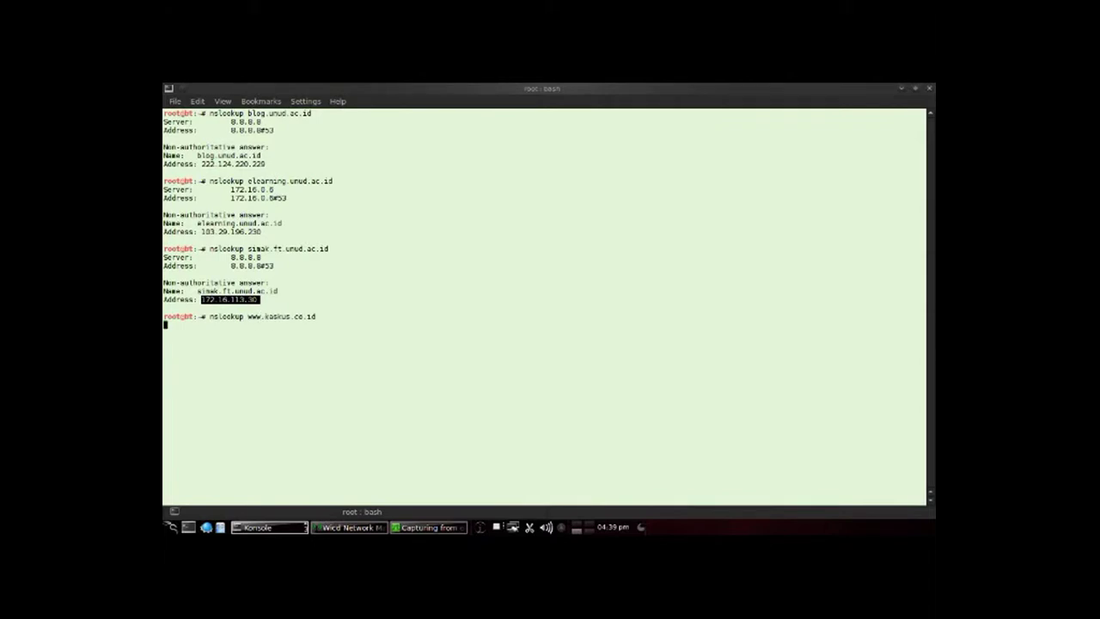
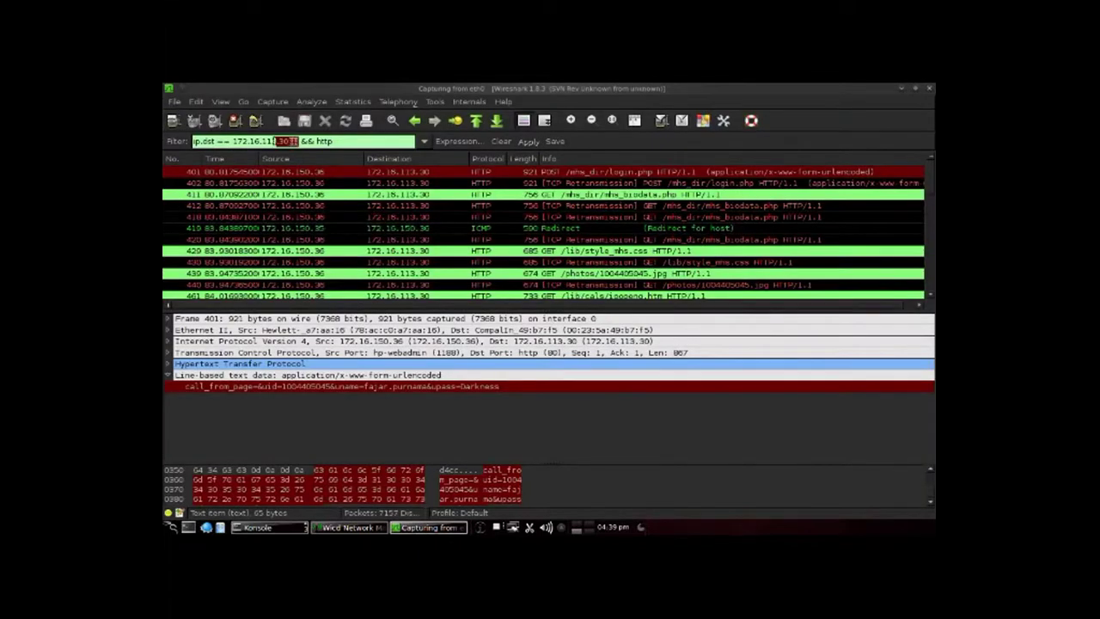
Step: Paste 202.158.17.149 into the display filter so it reads ip.dst == 202.158.17.149 && http, and apply it
{"action": "type", "text": "202.158.17.140"}
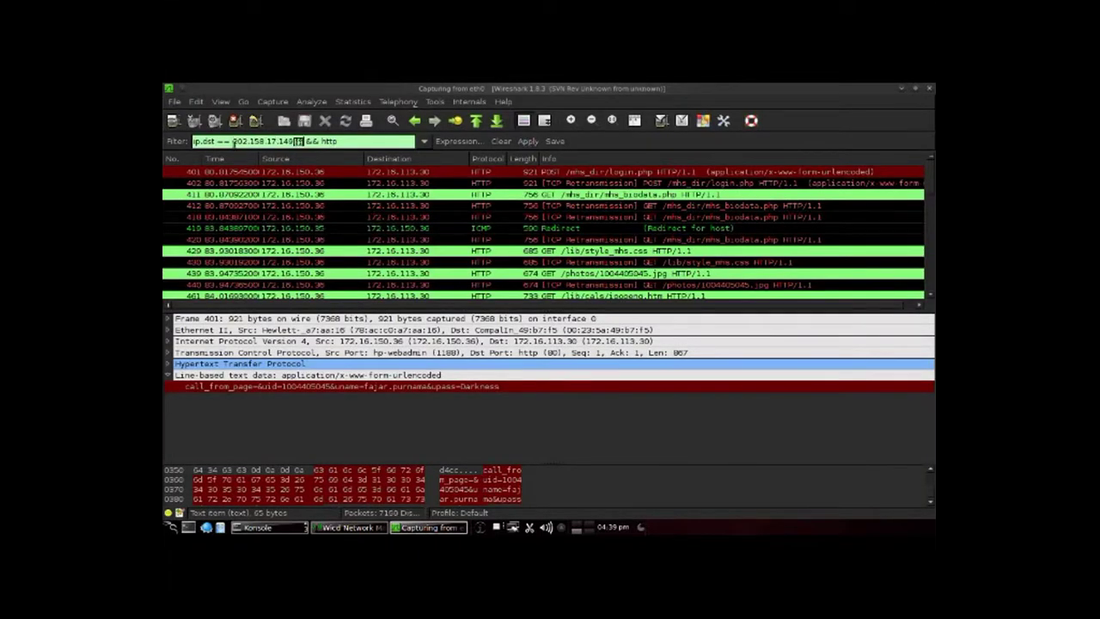
{"action": "key", "text": "Return"}
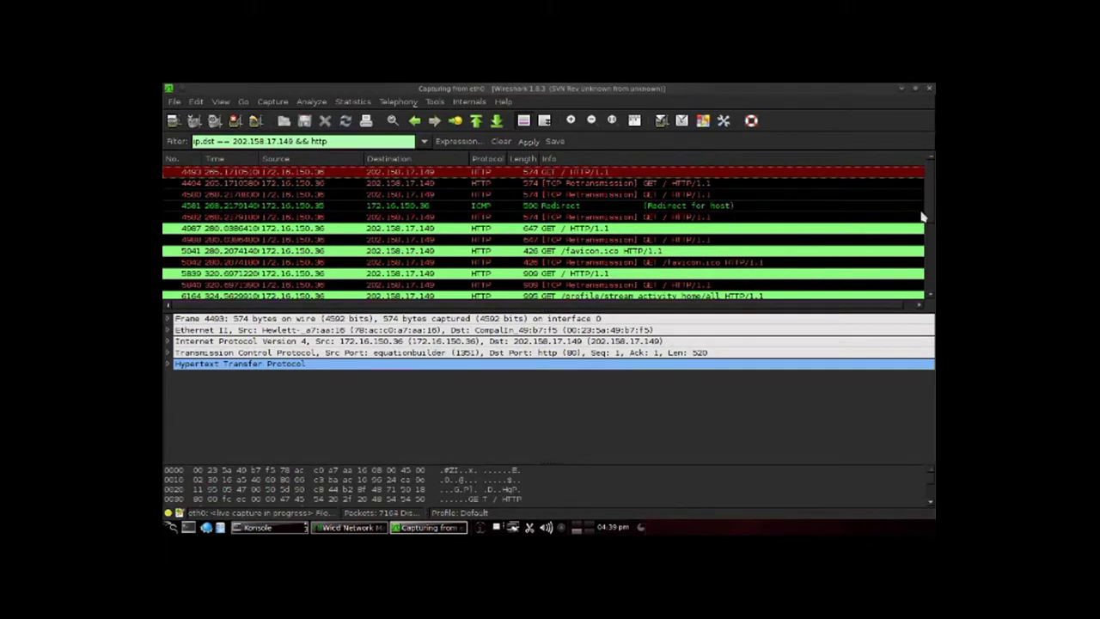
{"action": "left_click_drag", "start_coordinate": [932, 201], "coordinate": [931, 274]}
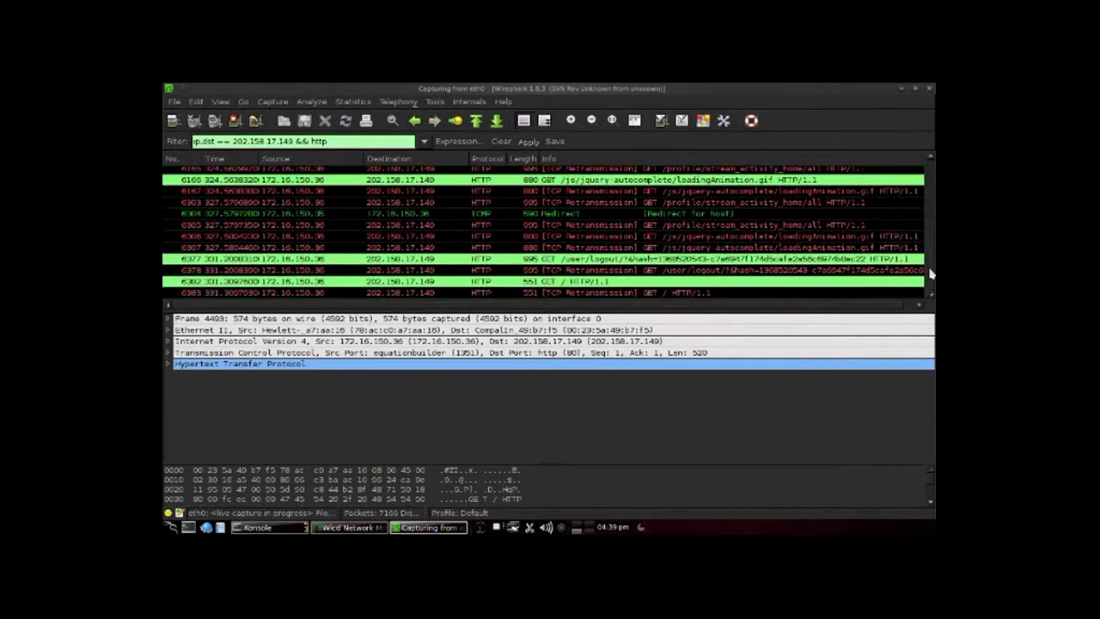
Step: Check the logout request and the last packet, then step up through the requests to frame 6164
{"action": "left_click", "coordinate": [605, 263]}
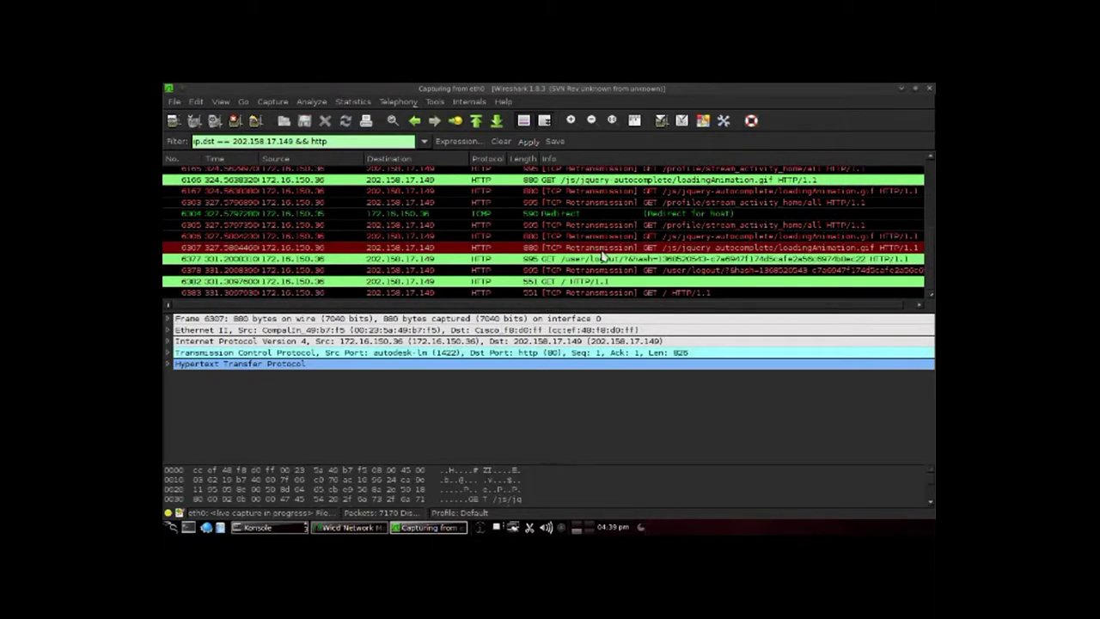
{"action": "left_click", "coordinate": [594, 293]}
{"action": "key", "text": "Up"}
{"action": "key", "text": "Up"}
{"action": "key", "text": "Up"}
{"action": "key", "text": "Up"}
{"action": "key", "text": "Up"}
{"action": "key", "text": "Up"}
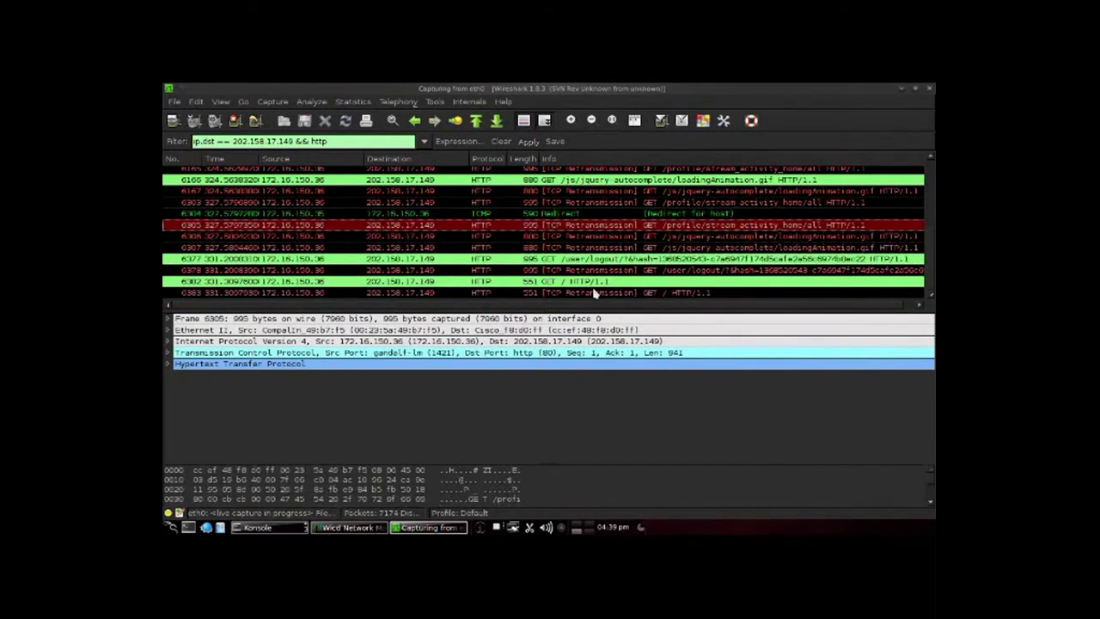
{"action": "key", "text": "Up"}
{"action": "key", "text": "Up"}
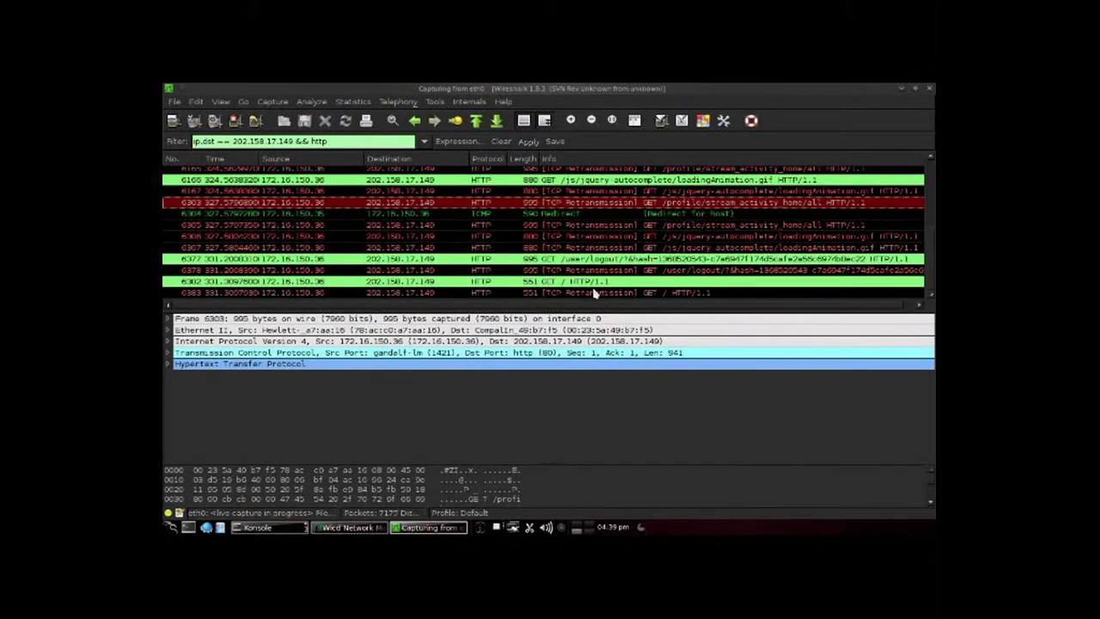
{"action": "key", "text": "Up"}
{"action": "key", "text": "Up"}
{"action": "key", "text": "Up"}
{"action": "key", "text": "Up"}
{"action": "key", "text": "Up"}
{"action": "key", "text": "Up"}
{"action": "key", "text": "Up"}
{"action": "key", "text": "Up"}
{"action": "key", "text": "Up"}
{"action": "key", "text": "Up"}
{"action": "key", "text": "Up"}
{"action": "key", "text": "Up"}
{"action": "key", "text": "Up"}
{"action": "key", "text": "Up"}
{"action": "key", "text": "Up"}
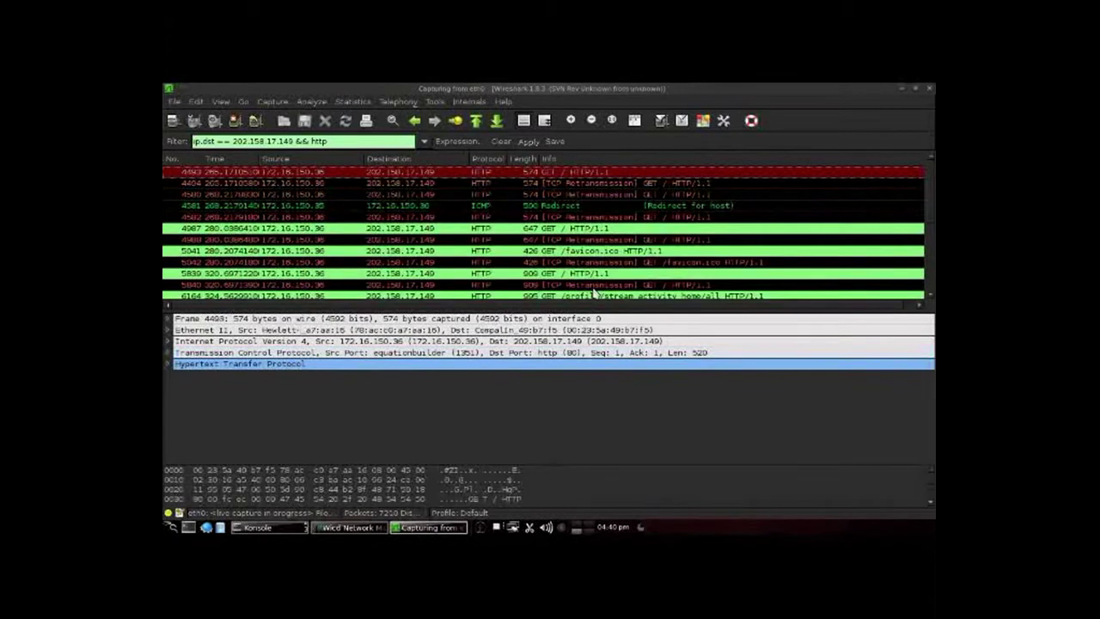
Step: Step back down to frame 6383, then select the GET /user/logout request in frame 6377
{"action": "key", "text": "Down"}
{"action": "key", "text": "Down"}
{"action": "key", "text": "Down"}
{"action": "key", "text": "Down"}
{"action": "key", "text": "Down"}
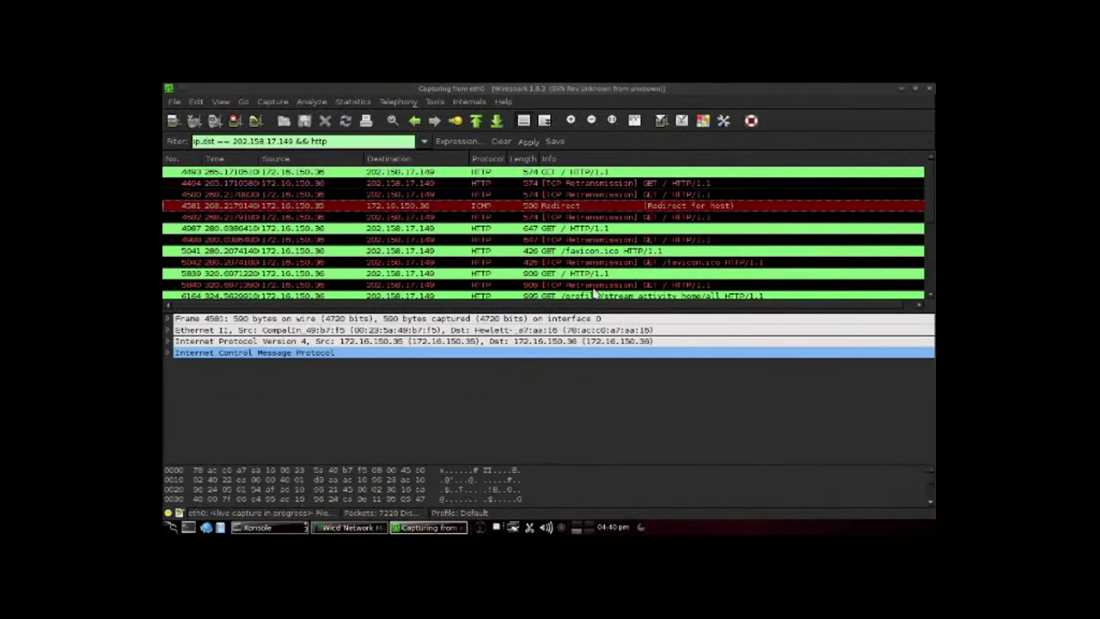
{"action": "key", "text": "Down"}
{"action": "key", "text": "Down"}
{"action": "key", "text": "Down"}
{"action": "key", "text": "Down"}
{"action": "key", "text": "Down"}
{"action": "key", "text": "Down"}
{"action": "key", "text": "Down"}
{"action": "key", "text": "Down"}
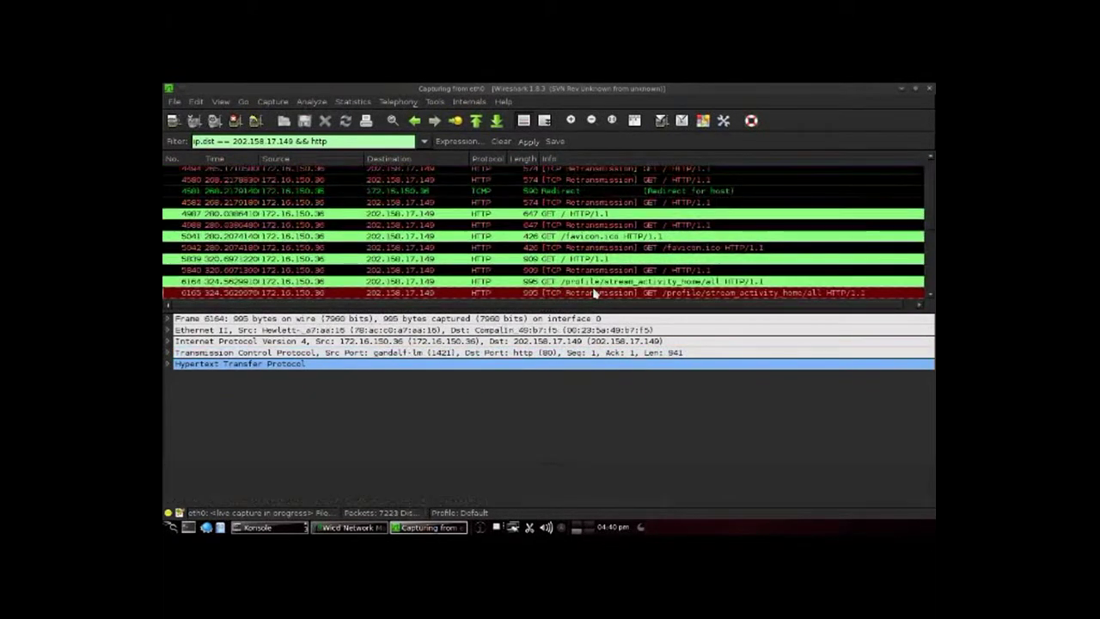
{"action": "key", "text": "Down"}
{"action": "key", "text": "Down"}
{"action": "key", "text": "Down"}
{"action": "key", "text": "Down"}
{"action": "key", "text": "Down"}
{"action": "key", "text": "Down"}
{"action": "key", "text": "Down"}
{"action": "key", "text": "Down"}
{"action": "key", "text": "Down"}
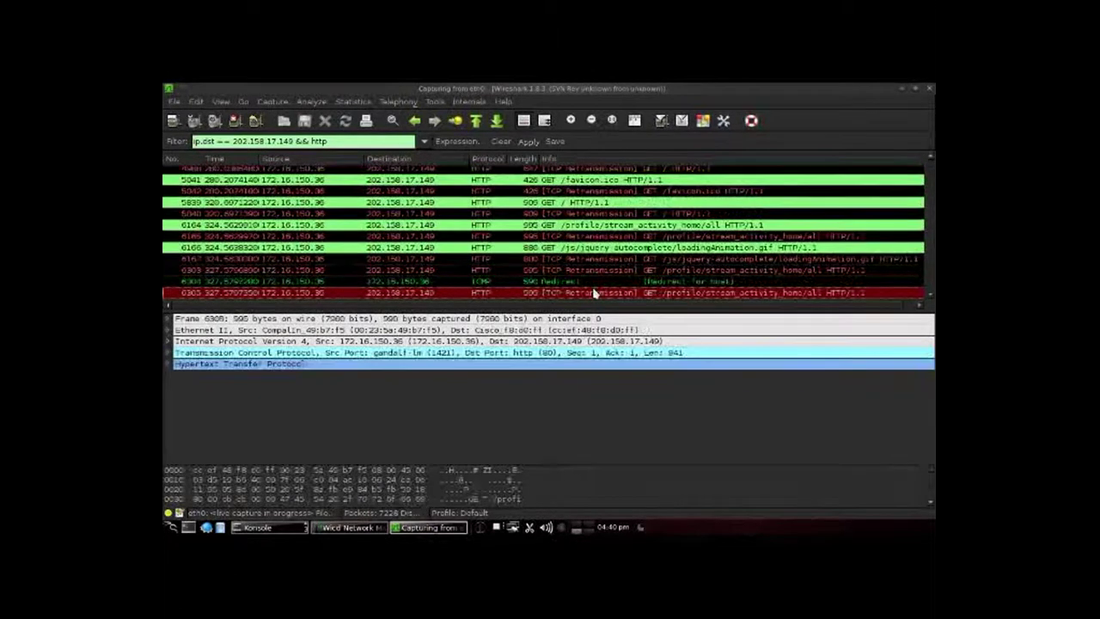
{"action": "key", "text": "Down"}
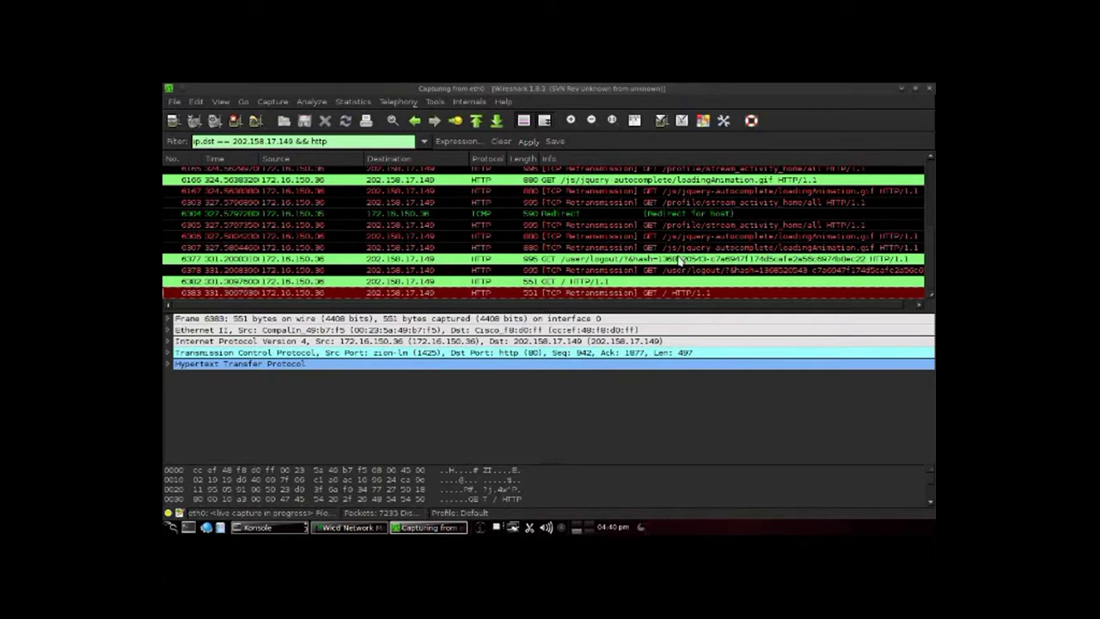
{"action": "left_click", "coordinate": [679, 259]}
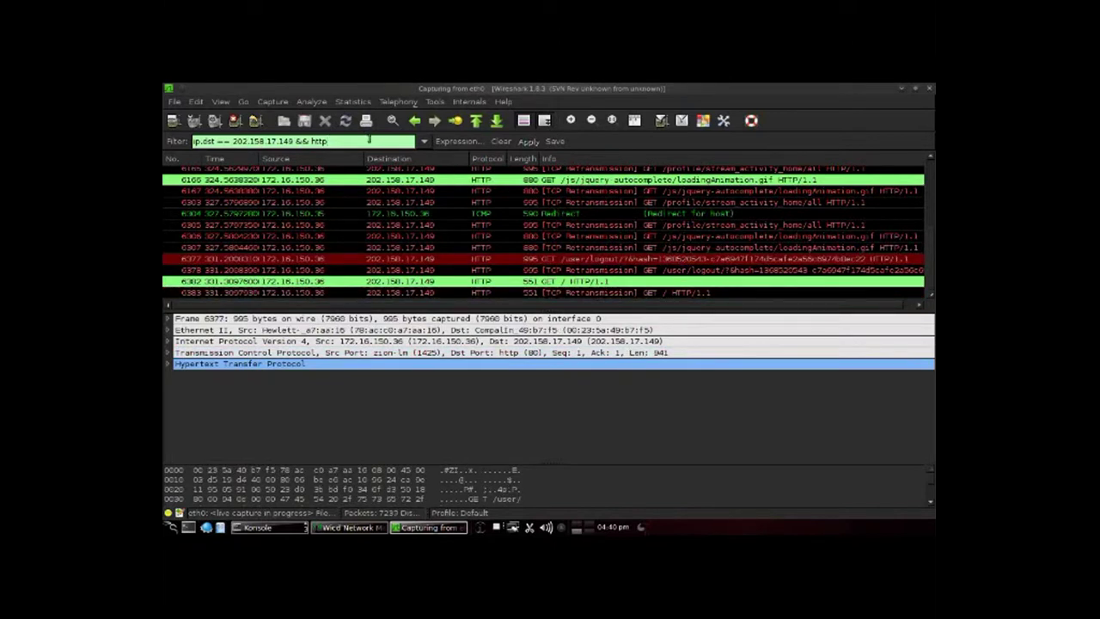
Step: Scroll the packet bytes pane down to the cookie data at the end of the logout request
{"action": "left_click", "coordinate": [930, 503]}
{"action": "left_click", "coordinate": [930, 503]}
{"action": "left_click", "coordinate": [930, 503]}
{"action": "left_click", "coordinate": [930, 502]}
{"action": "left_click", "coordinate": [930, 502]}
{"action": "left_click", "coordinate": [930, 502]}
{"action": "left_click", "coordinate": [931, 503]}
{"action": "left_click", "coordinate": [931, 503]}
{"action": "left_click", "coordinate": [930, 504]}
{"action": "left_click", "coordinate": [930, 503]}
{"action": "left_click", "coordinate": [930, 504]}
{"action": "left_click", "coordinate": [931, 504]}
{"action": "left_click", "coordinate": [931, 504]}
{"action": "left_click", "coordinate": [930, 503]}
{"action": "left_click", "coordinate": [931, 504]}
{"action": "left_click", "coordinate": [930, 504]}
{"action": "left_click", "coordinate": [930, 505]}
{"action": "left_click", "coordinate": [930, 505]}
{"action": "left_click", "coordinate": [930, 505]}
{"action": "left_click", "coordinate": [930, 504]}
{"action": "left_click", "coordinate": [930, 505]}
Step: Scroll the packet list back to the top and select the GET / request in frame 4493
{"action": "scroll", "coordinate": [932, 493], "scroll_direction": "down", "scroll_amount": 8}
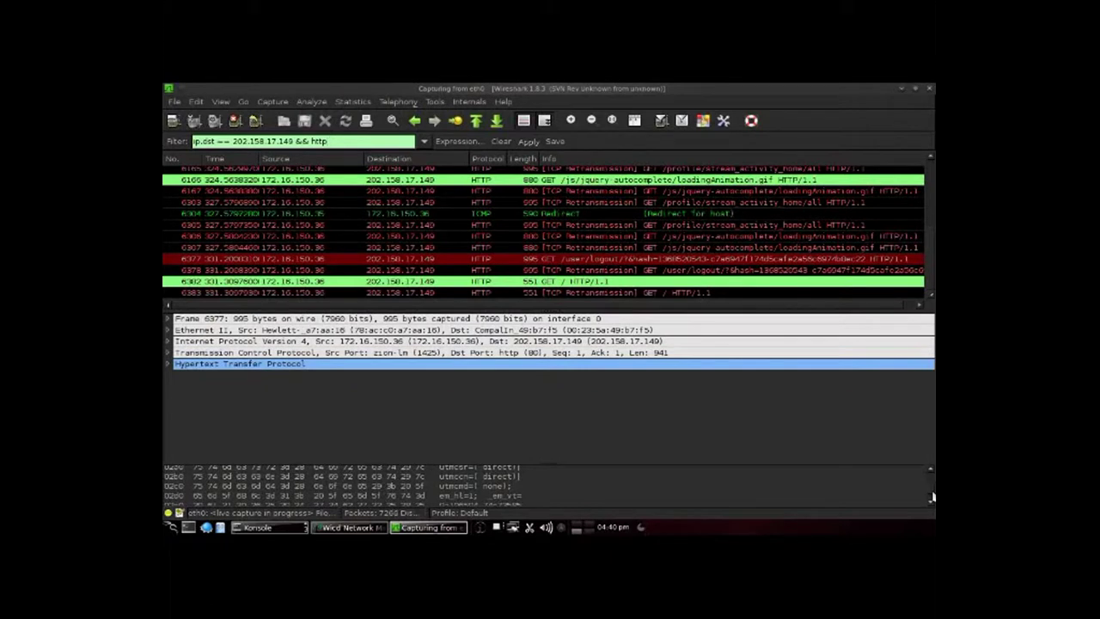
{"action": "scroll", "coordinate": [932, 497], "scroll_direction": "down", "scroll_amount": 1}
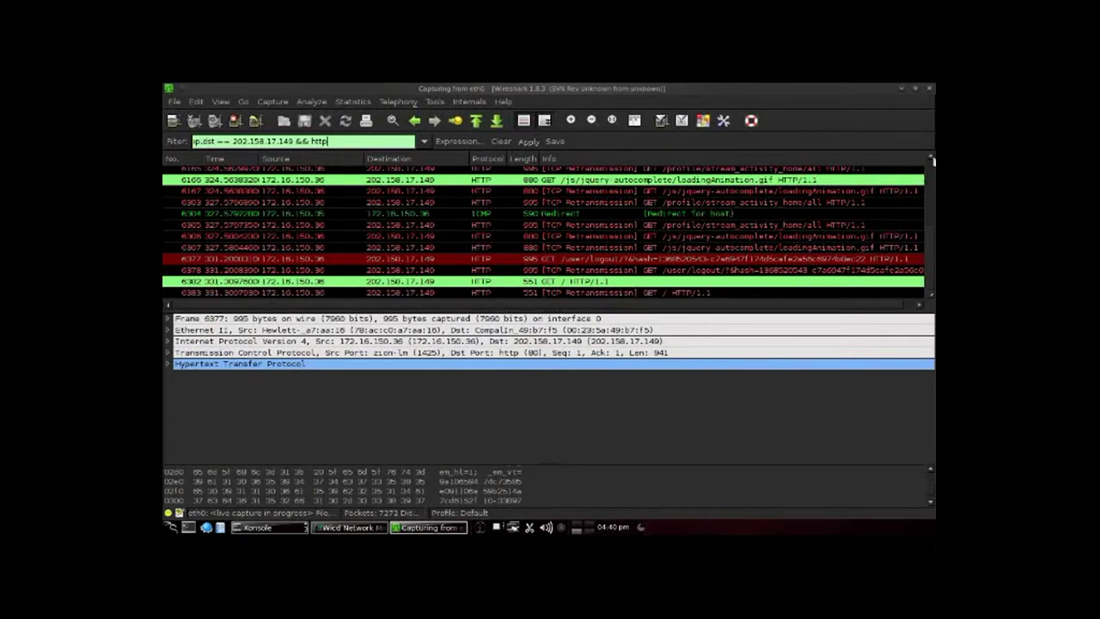
{"action": "scroll", "coordinate": [933, 161], "scroll_direction": "up", "scroll_amount": 2}
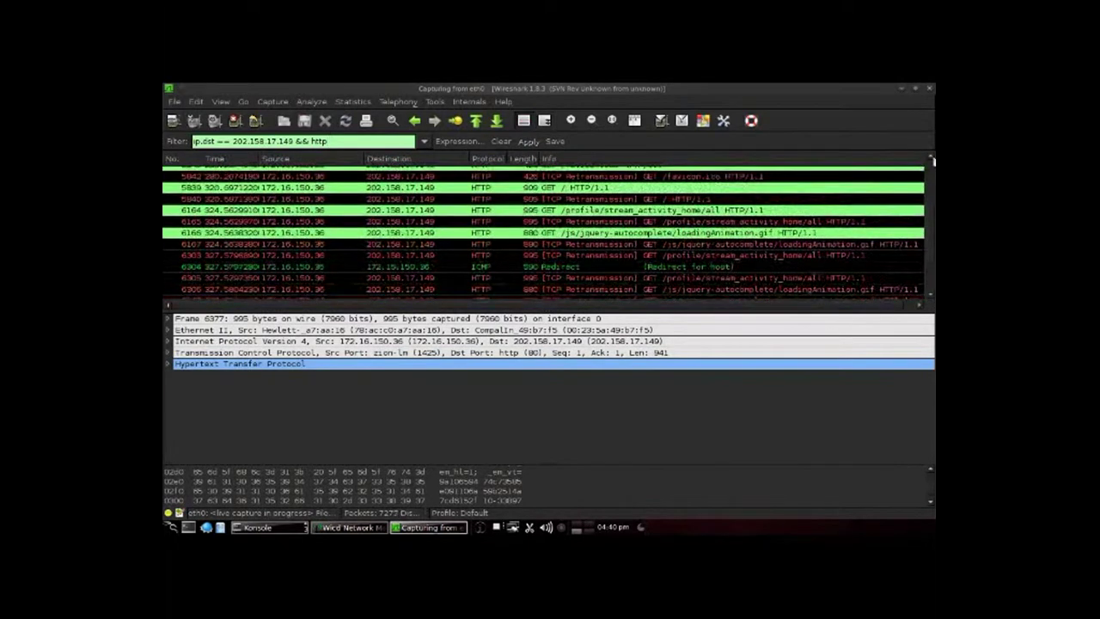
{"action": "scroll", "coordinate": [932, 161], "scroll_direction": "up", "scroll_amount": 3}
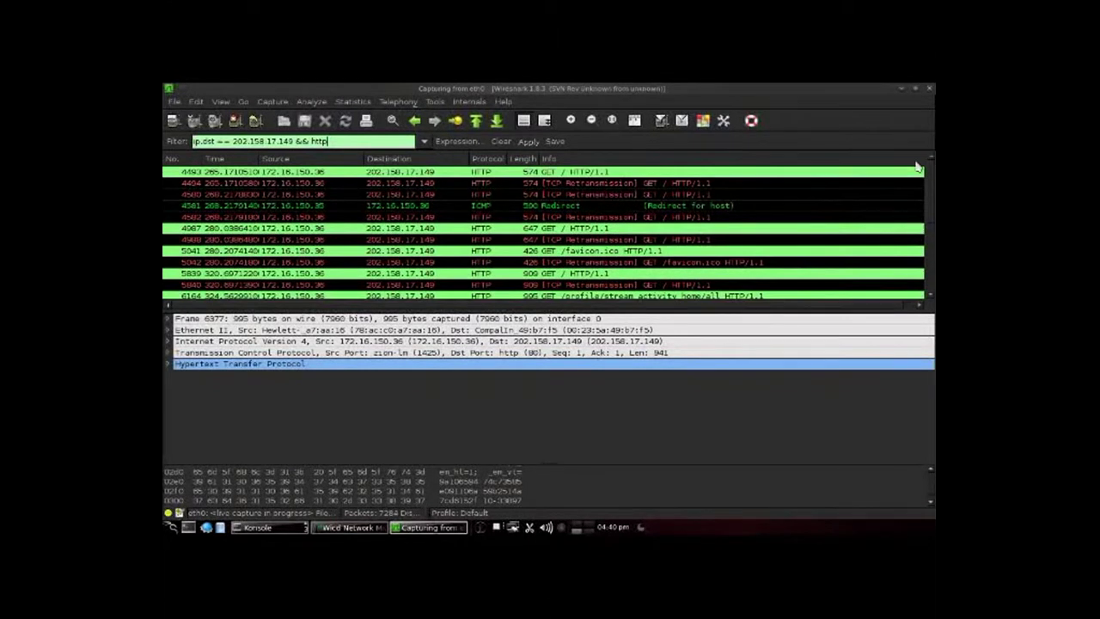
{"action": "left_click", "coordinate": [632, 173]}
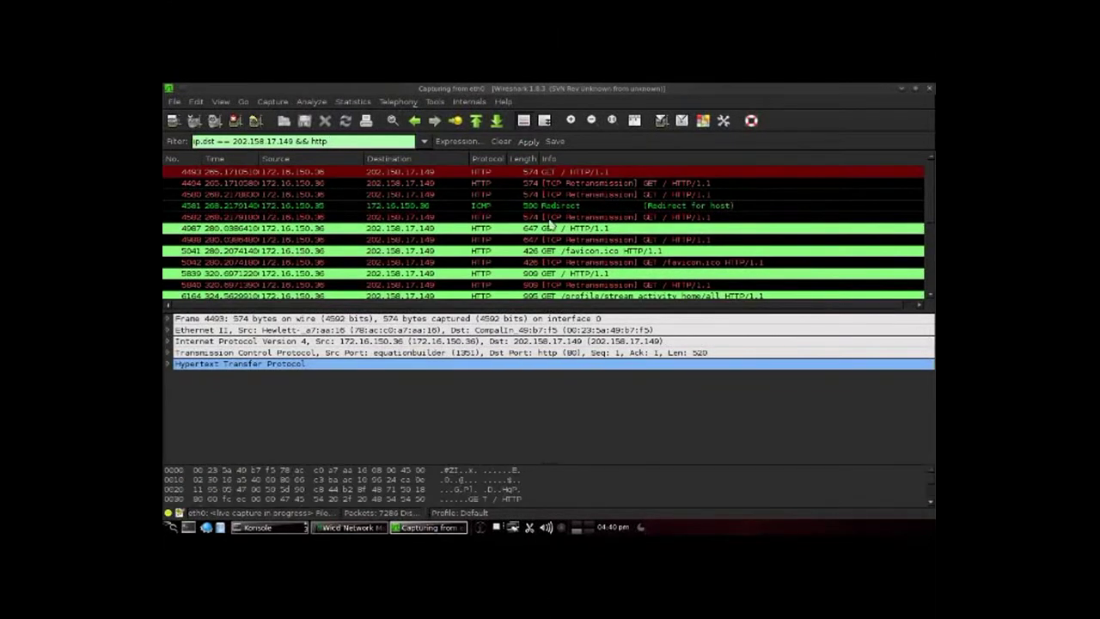
Step: Expand frame 4493's HTTP headers, scroll to the Host and Cookie lines, then collapse them
{"action": "left_click", "coordinate": [168, 363]}
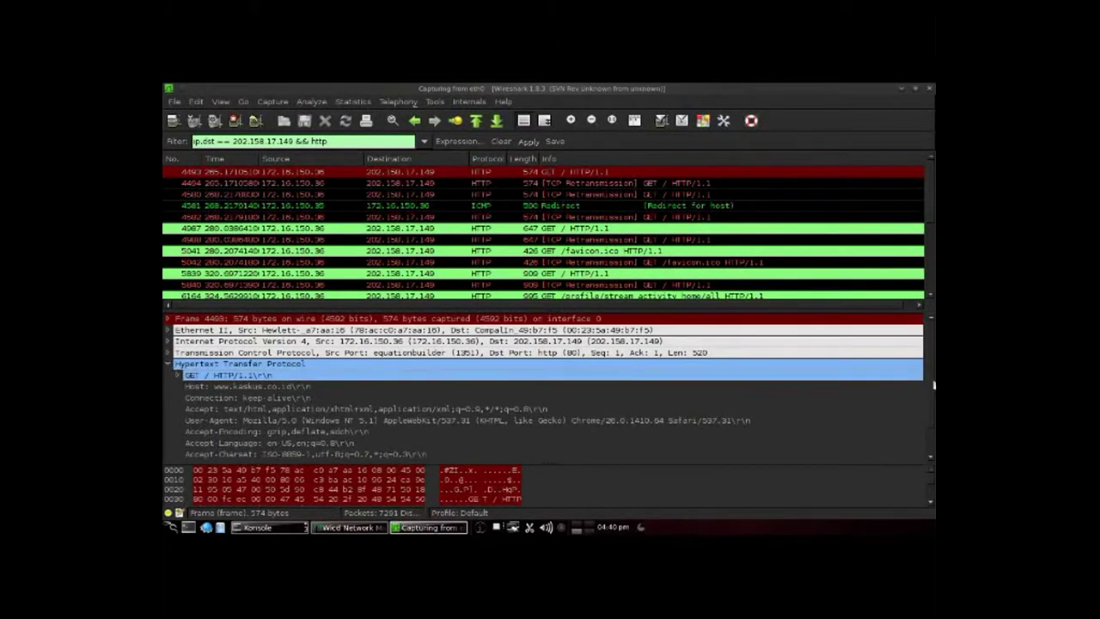
{"action": "left_click_drag", "start_coordinate": [933, 386], "coordinate": [933, 415]}
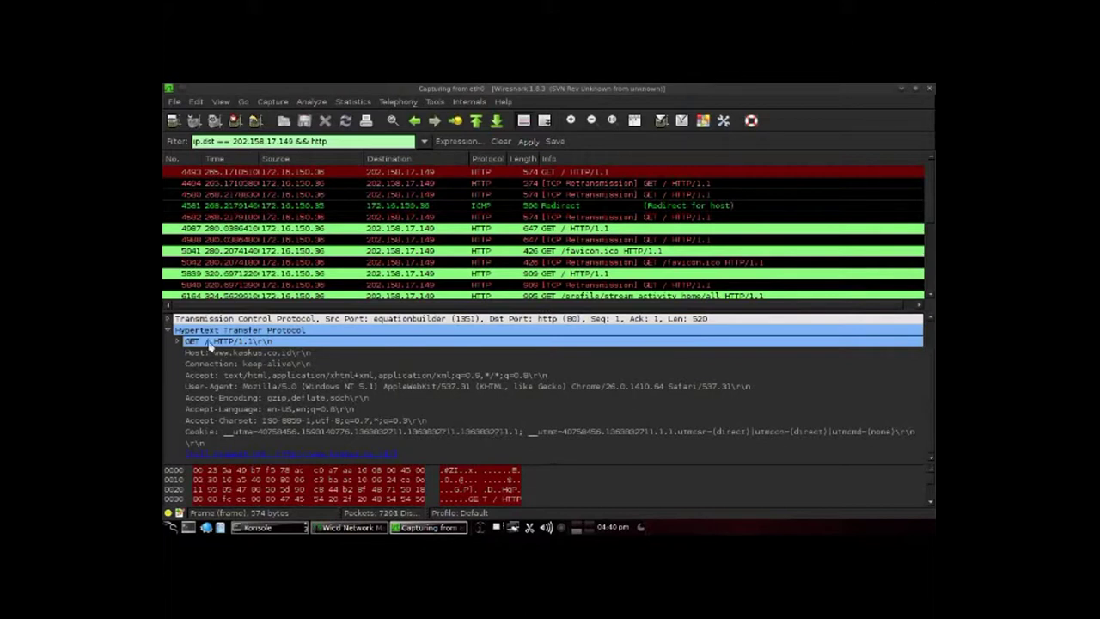
{"action": "left_click", "coordinate": [170, 330]}
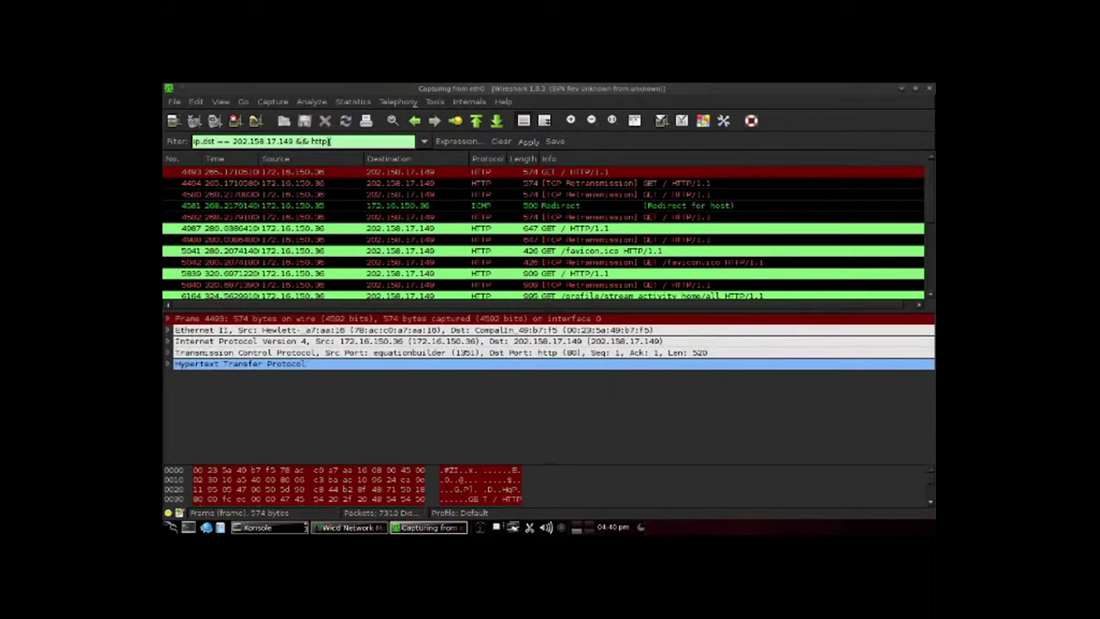
{"action": "left_click", "coordinate": [399, 183]}
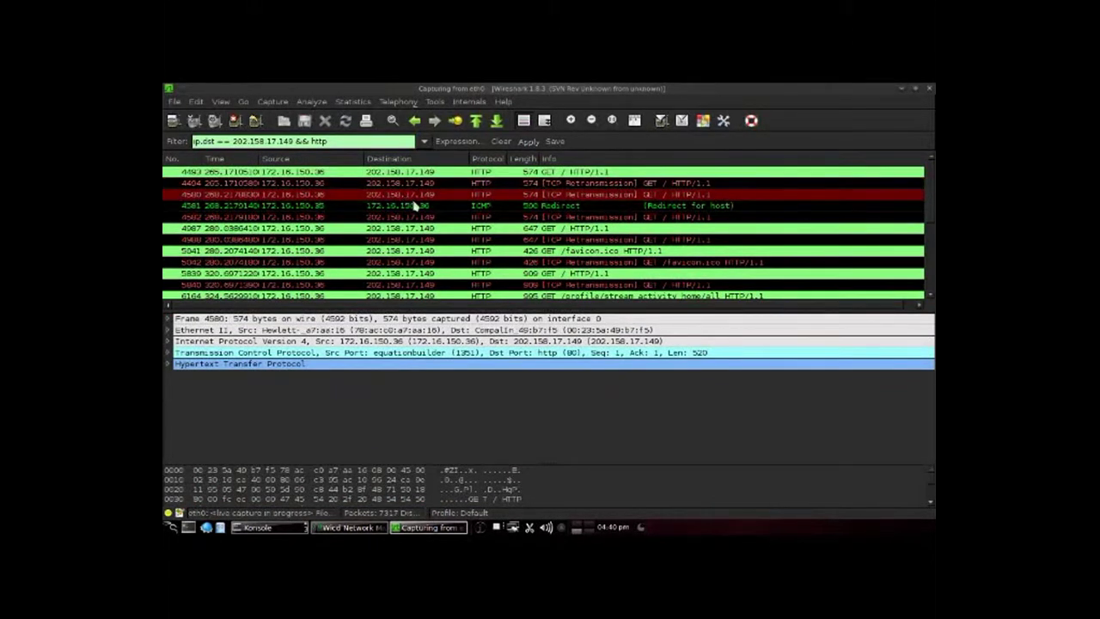
{"action": "left_click", "coordinate": [427, 206]}
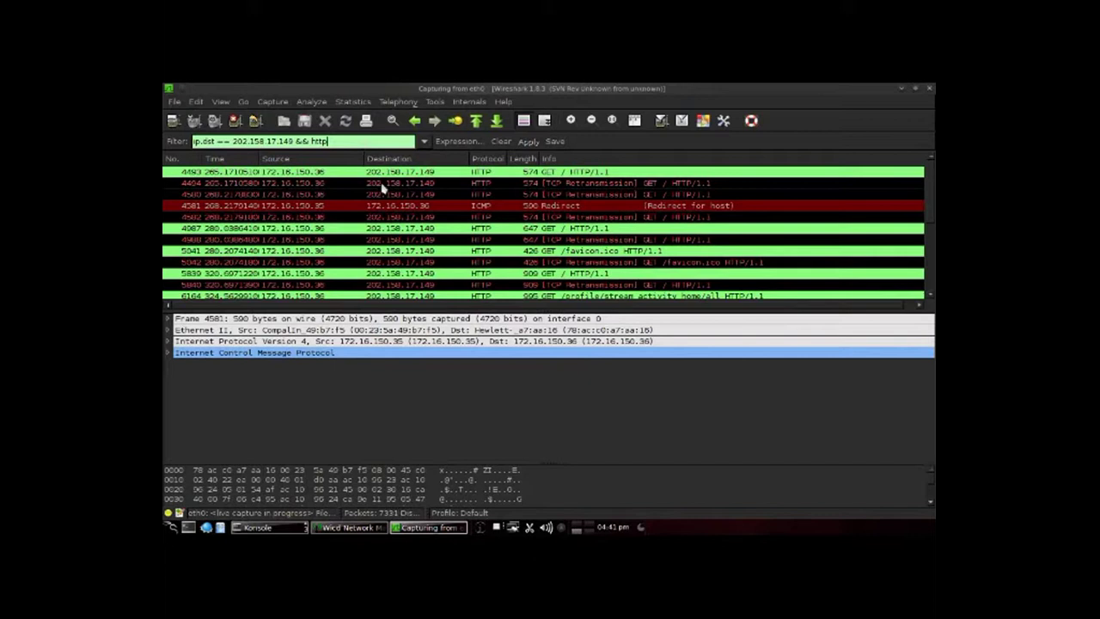
{"action": "left_click", "coordinate": [433, 217]}
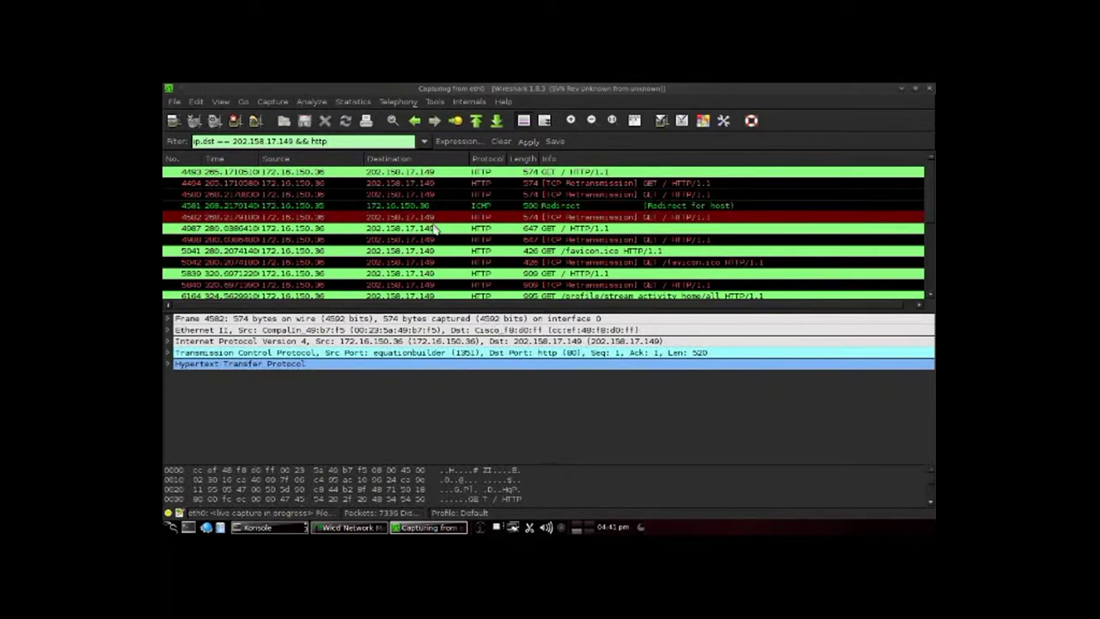
{"action": "left_click", "coordinate": [436, 228]}
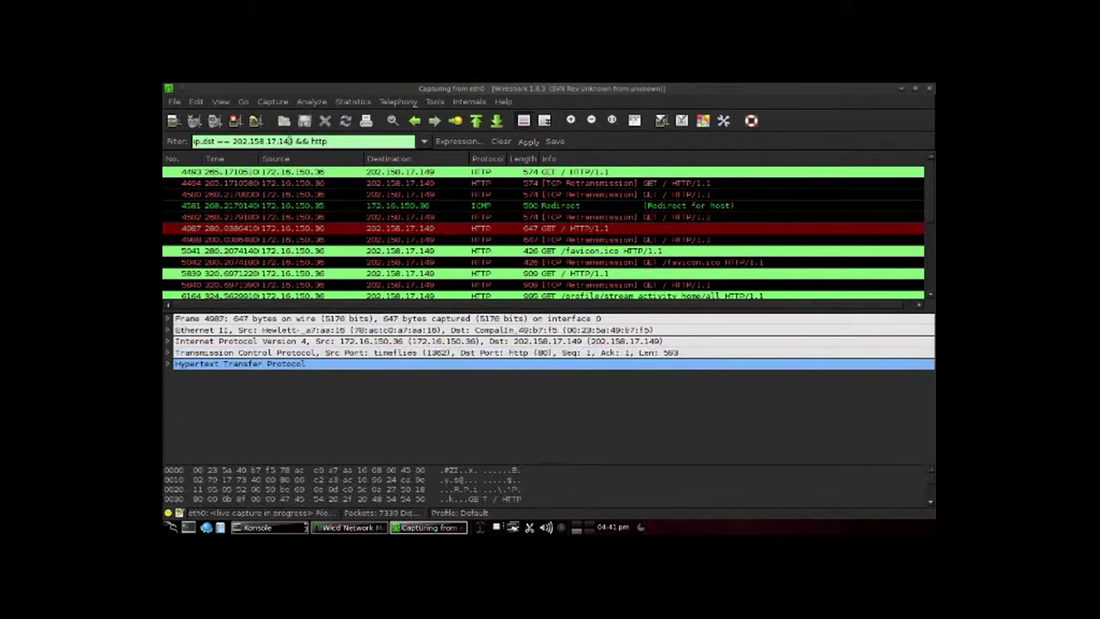
{"action": "left_click_drag", "start_coordinate": [331, 143], "coordinate": [294, 141]}
{"action": "key", "text": "BackSpace"}
{"action": "key", "text": "Return"}
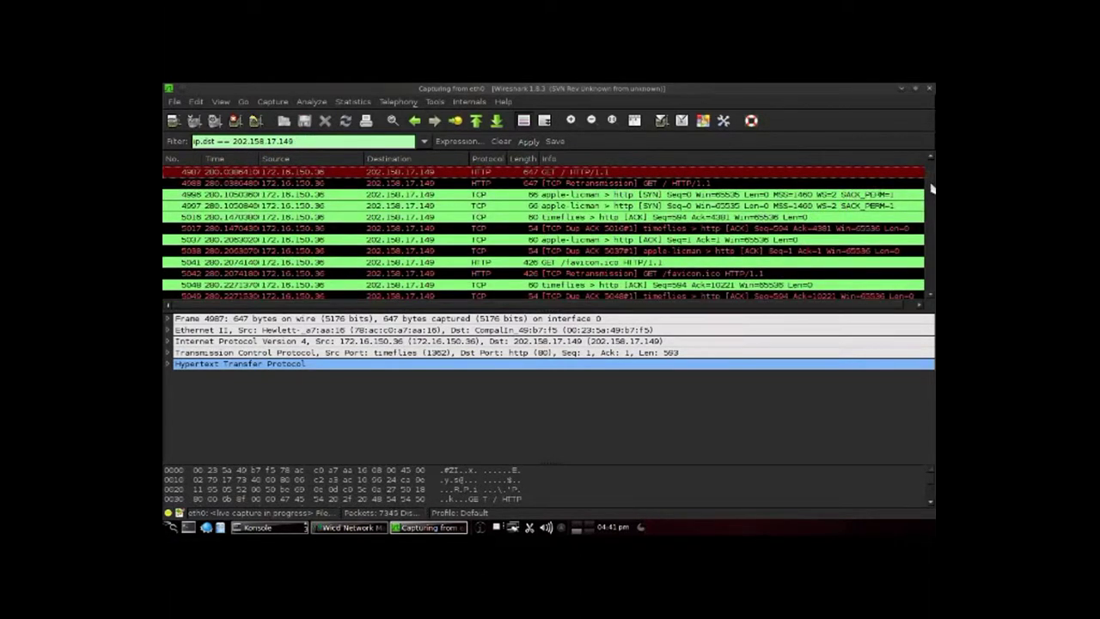
{"action": "left_click_drag", "start_coordinate": [933, 183], "coordinate": [932, 163]}
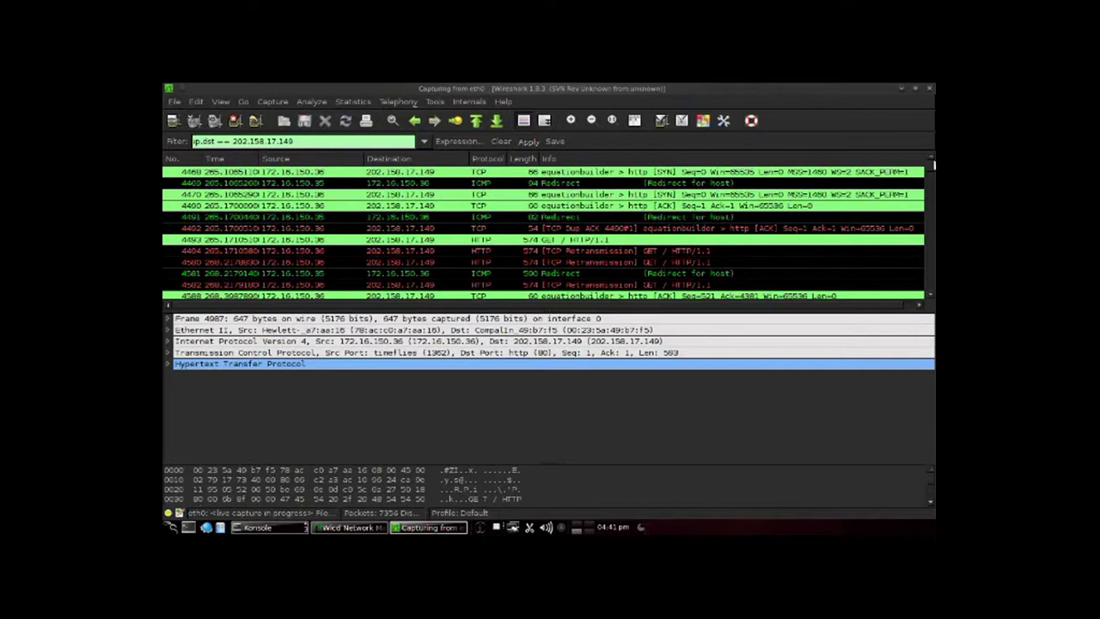
{"action": "left_click_drag", "start_coordinate": [933, 170], "coordinate": [934, 275]}
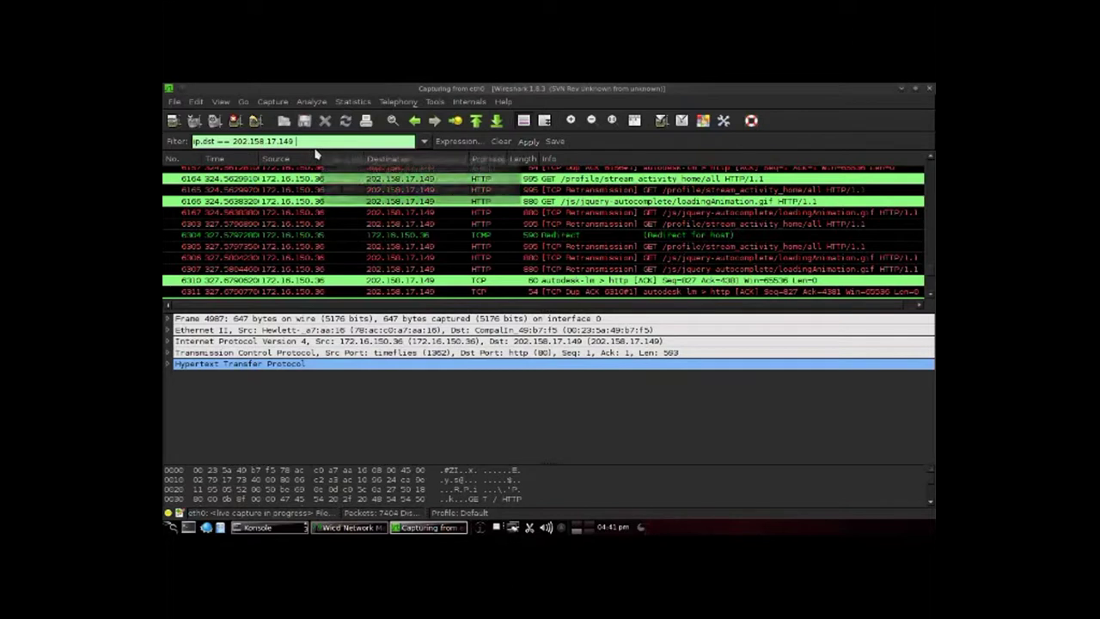
Step: Add '&& http' to the ip.dst == 202.158.17.149 filter and apply it
{"action": "type", "text": "&& http"}
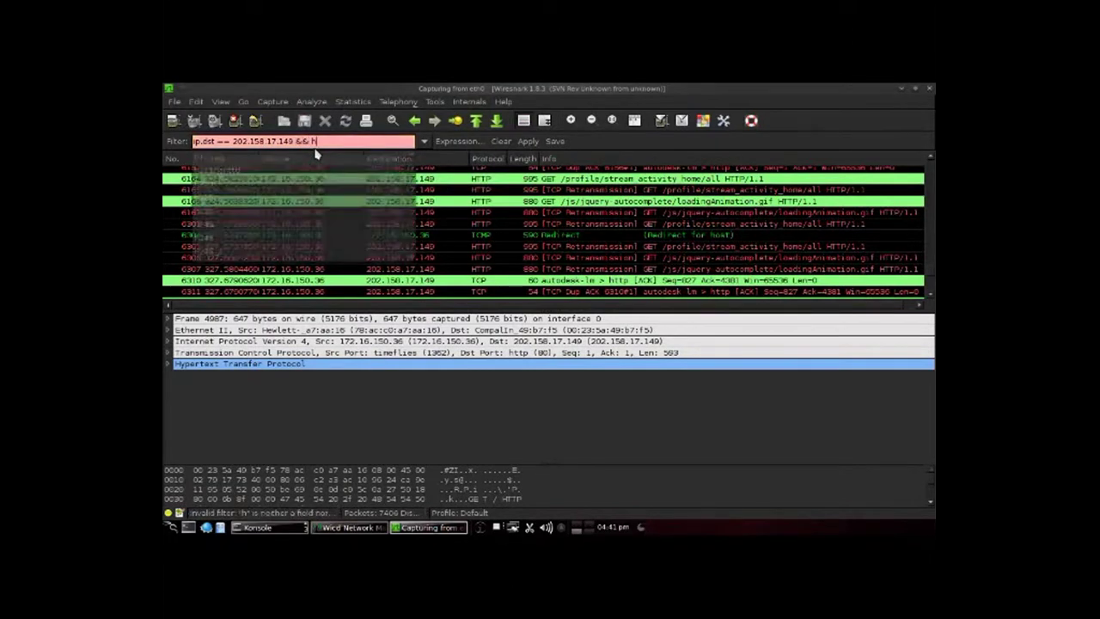
{"action": "key", "text": "Return"}
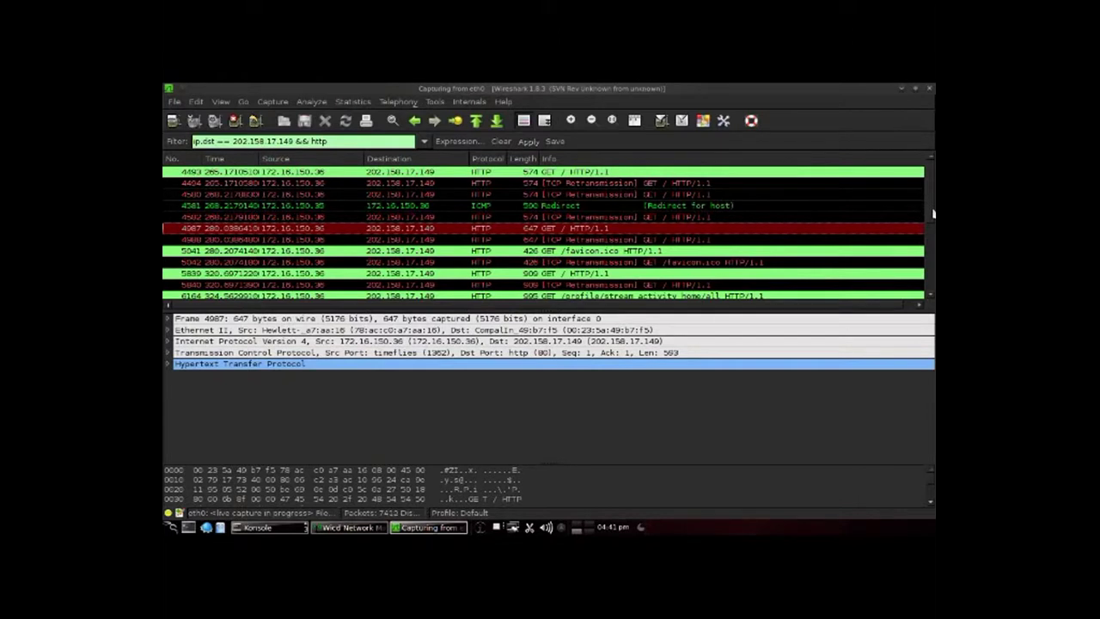
{"action": "scroll", "coordinate": [933, 214], "scroll_direction": "down", "scroll_amount": 2}
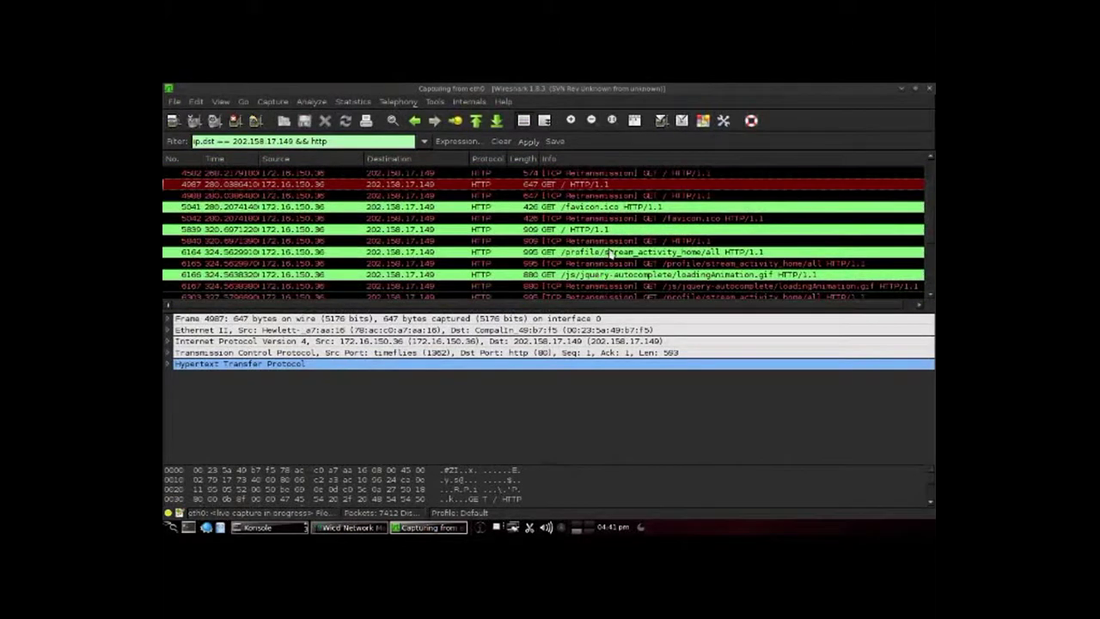
Step: Check the /profile/stream_activity_home/all and loadingAnimation.gif requests, then return to the GET / request in frame 4987
{"action": "left_click", "coordinate": [611, 252]}
{"action": "left_click", "coordinate": [601, 274]}
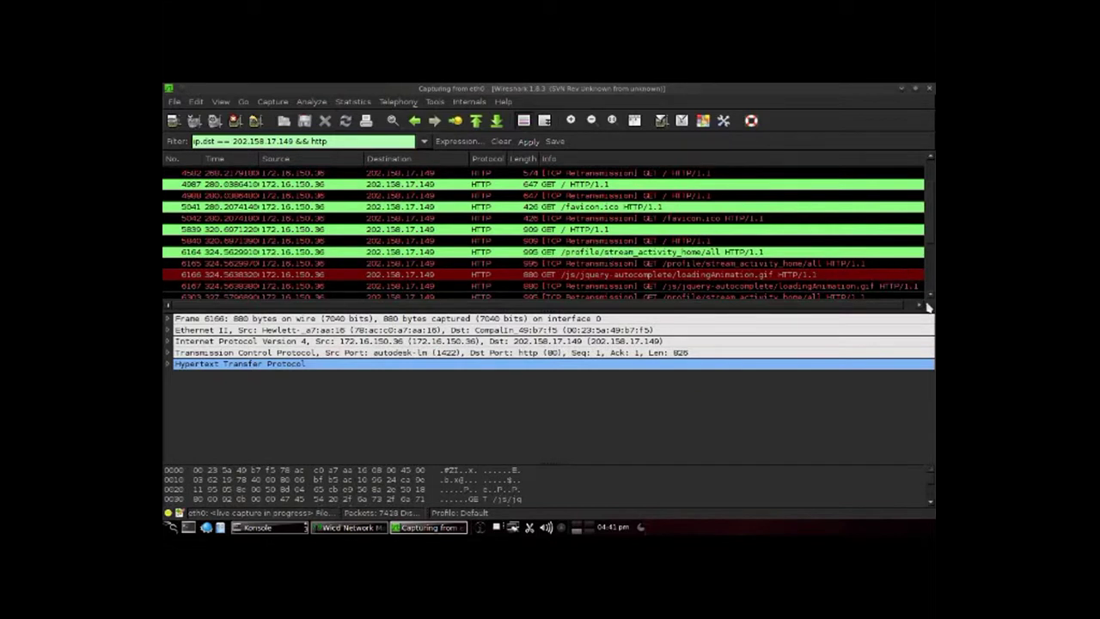
{"action": "left_click", "coordinate": [594, 184]}
{"action": "scroll", "coordinate": [932, 160], "scroll_direction": "up", "scroll_amount": 3}
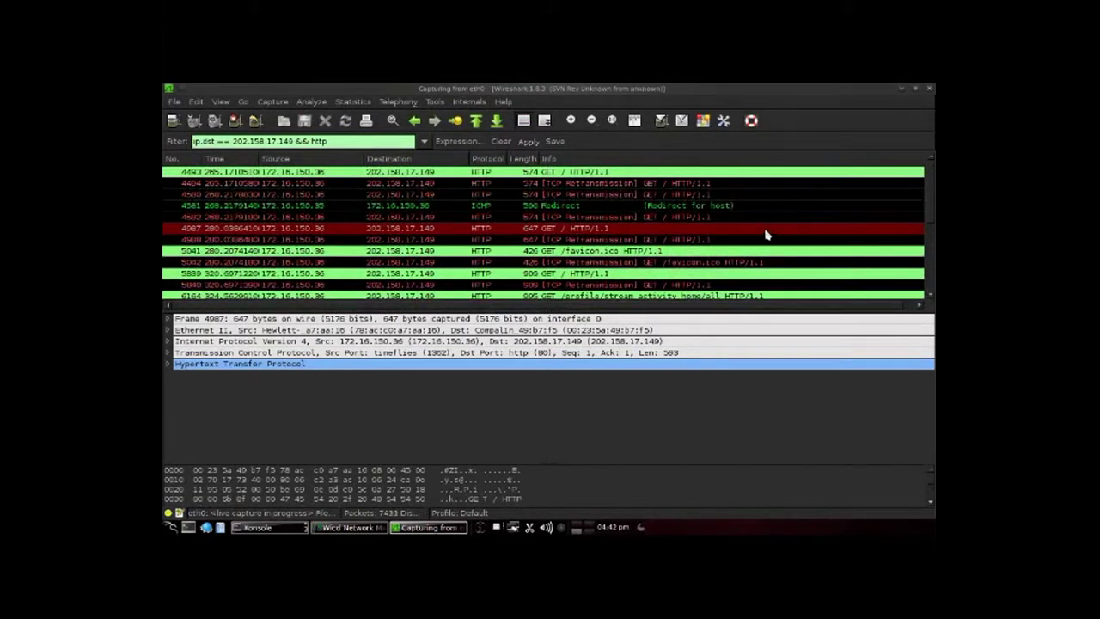
Step: Expand the GET / request's HTTP headers and scroll down to its Cookie line
{"action": "left_click", "coordinate": [169, 365]}
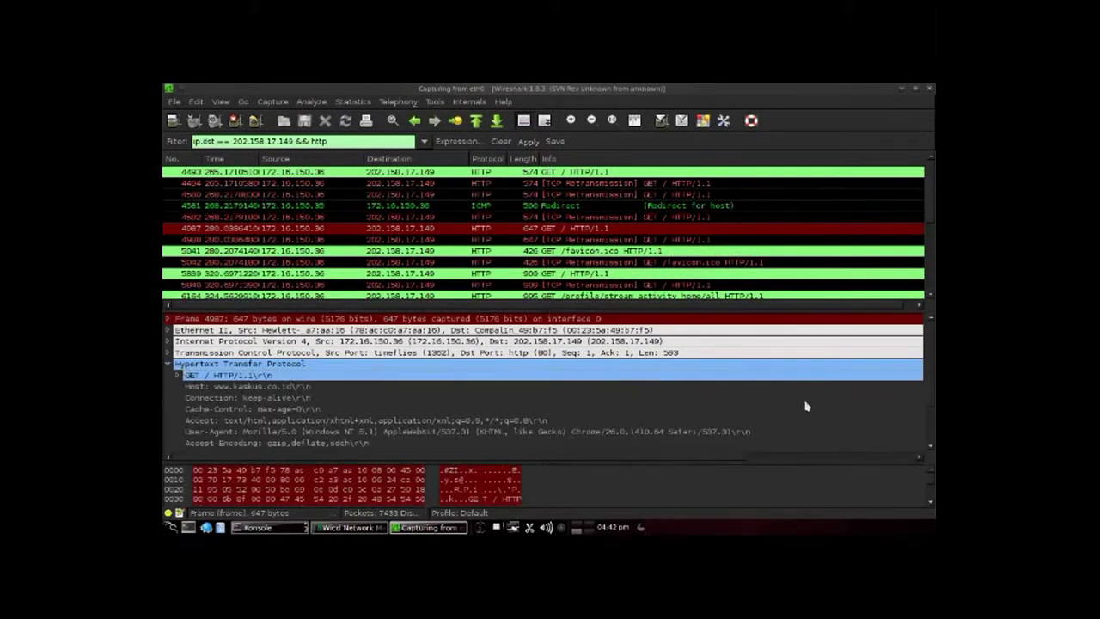
{"action": "left_click_drag", "start_coordinate": [930, 357], "coordinate": [934, 394]}
{"action": "left_click_drag", "start_coordinate": [670, 462], "coordinate": [465, 457]}
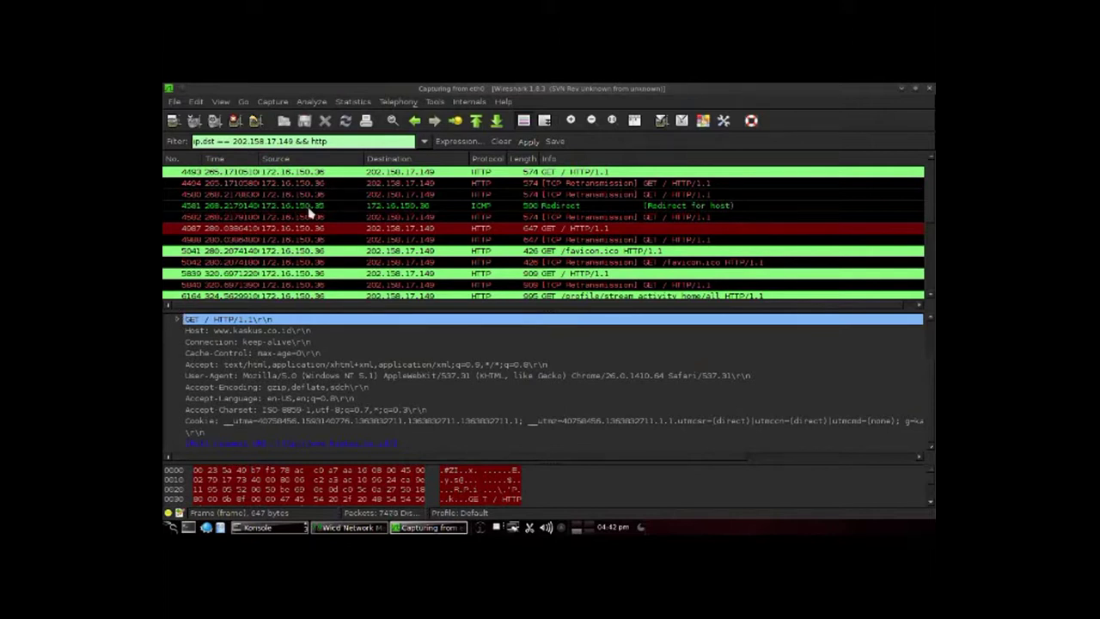
Step: Step through the next packets: the retransmitted request in frame 4988 and the favicon.ico request
{"action": "left_click", "coordinate": [325, 229]}
{"action": "left_click", "coordinate": [343, 241]}
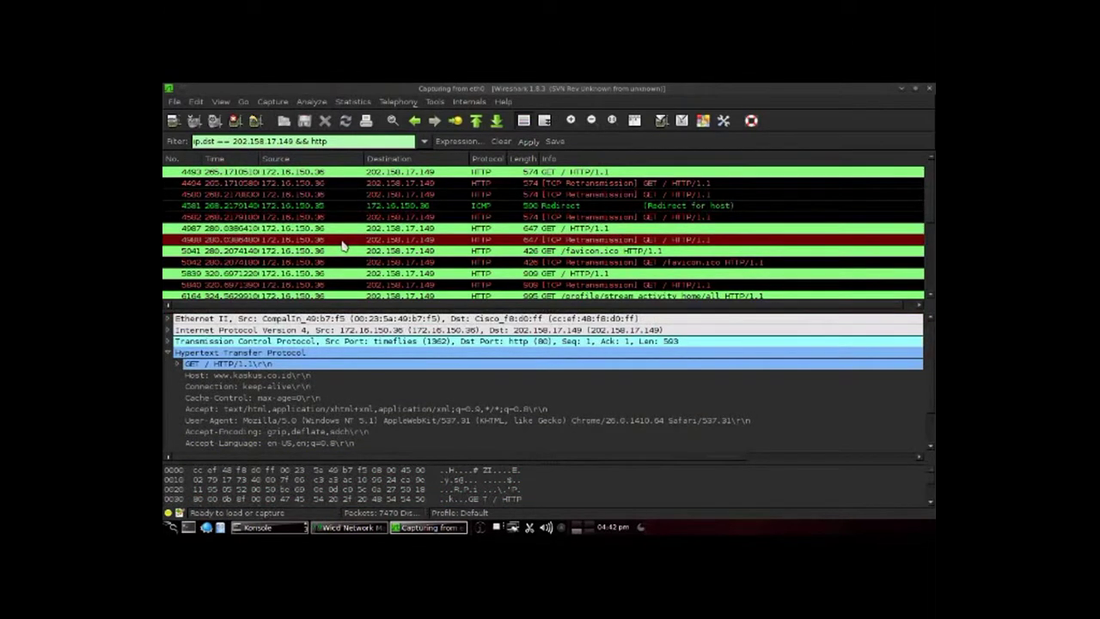
{"action": "left_click", "coordinate": [341, 250]}
Step: Move down to the /profile/stream_activity_home/all request, view its Cookie header, then check its retransmission and a newer packet
{"action": "key", "text": "Down"}
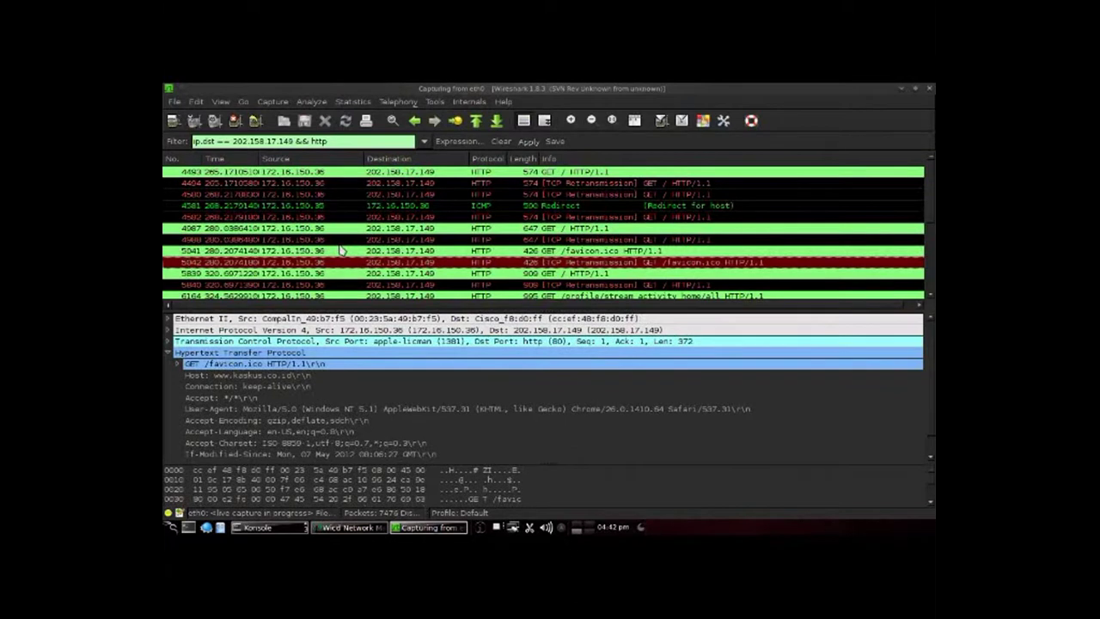
{"action": "key", "text": "Down"}
{"action": "key", "text": "Down"}
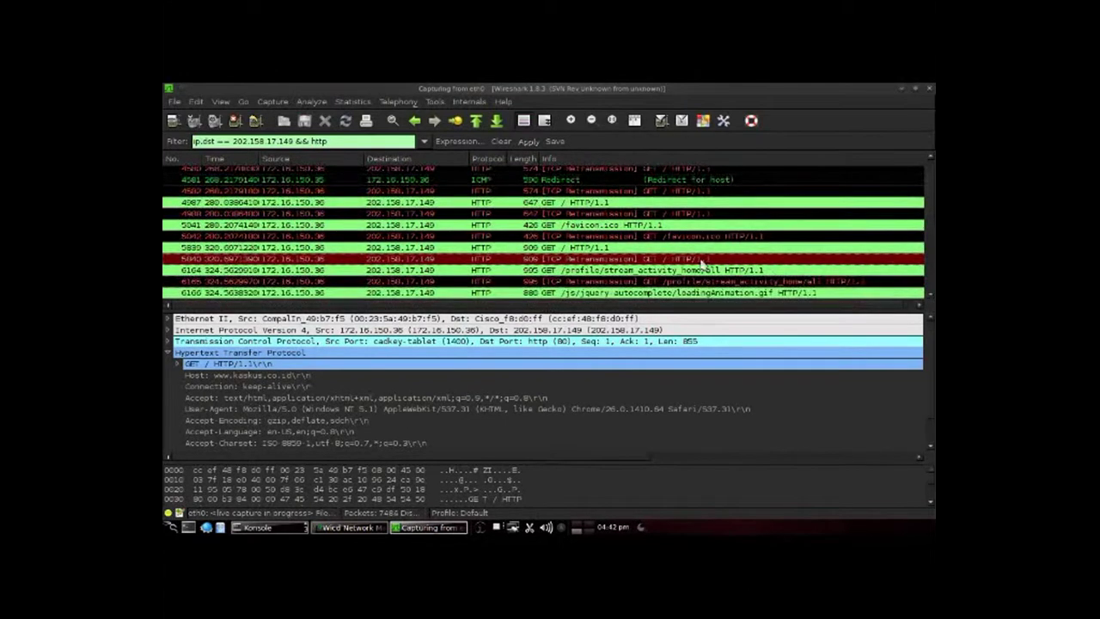
{"action": "left_click", "coordinate": [707, 271]}
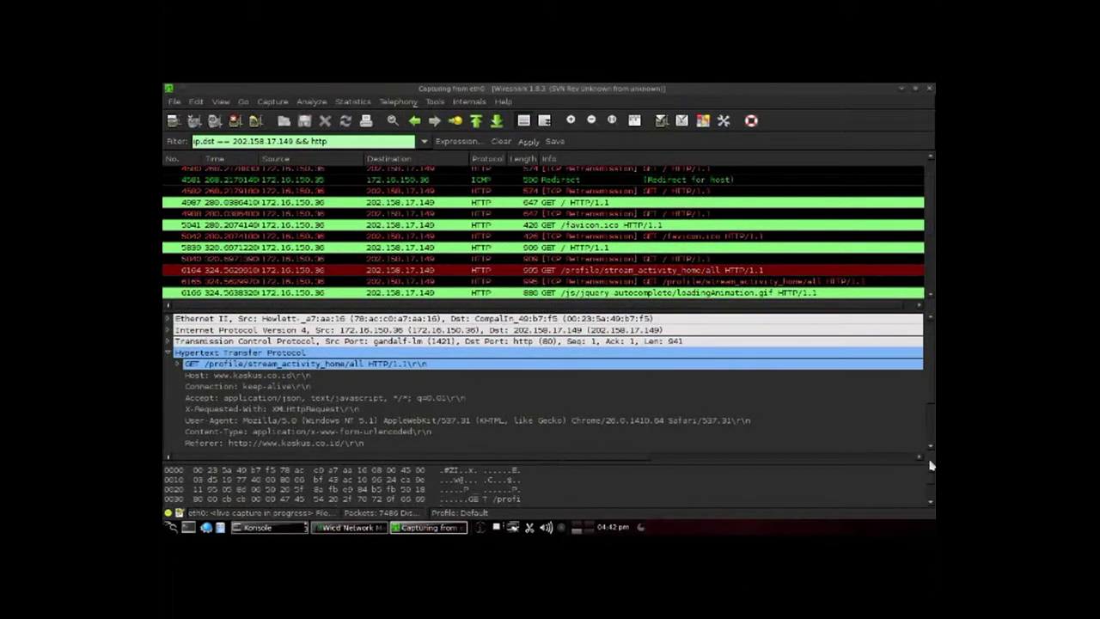
{"action": "scroll", "coordinate": [931, 451], "scroll_direction": "down", "scroll_amount": 2}
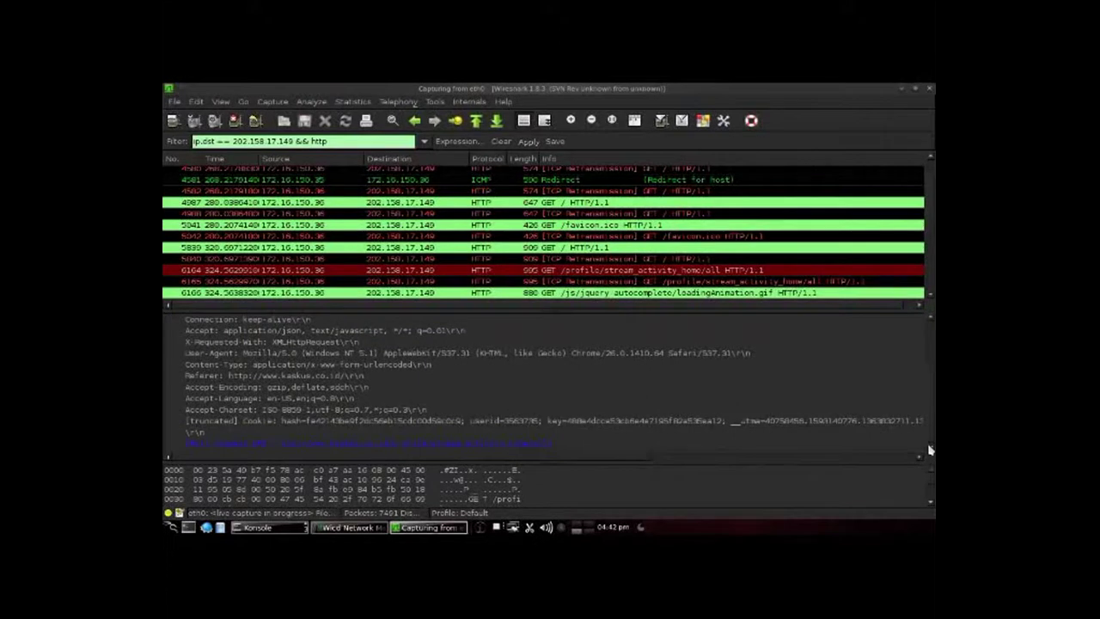
{"action": "left_click", "coordinate": [736, 282]}
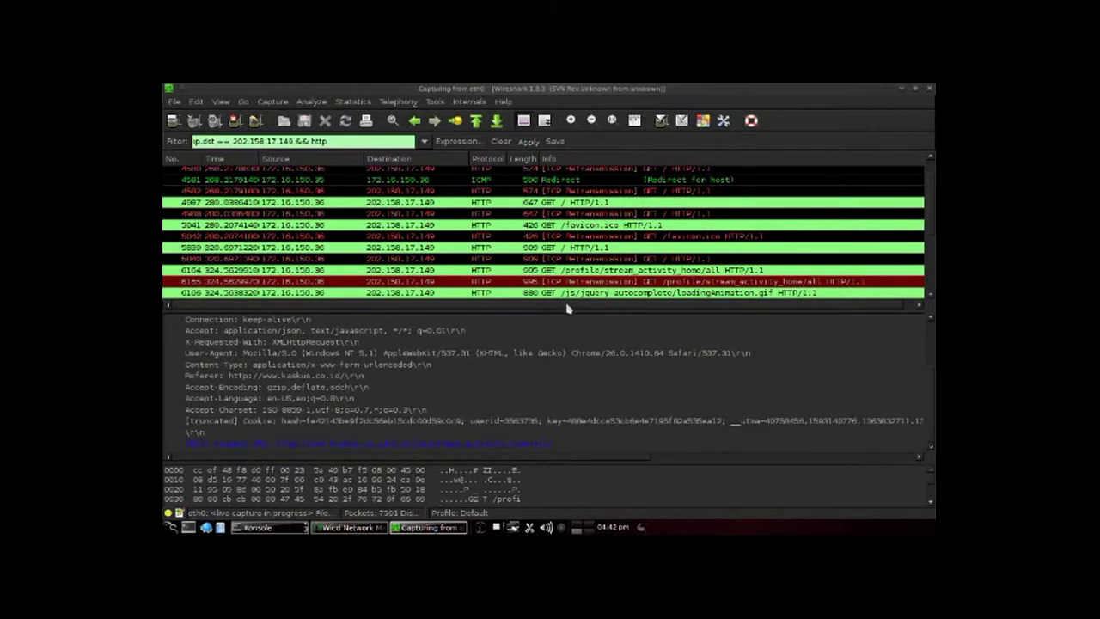
{"action": "left_click", "coordinate": [582, 295]}
Step: Select the /user/logout request, re-expand its HTTP headers to the Cookie line, and check its retransmission
{"action": "left_click", "coordinate": [587, 294]}
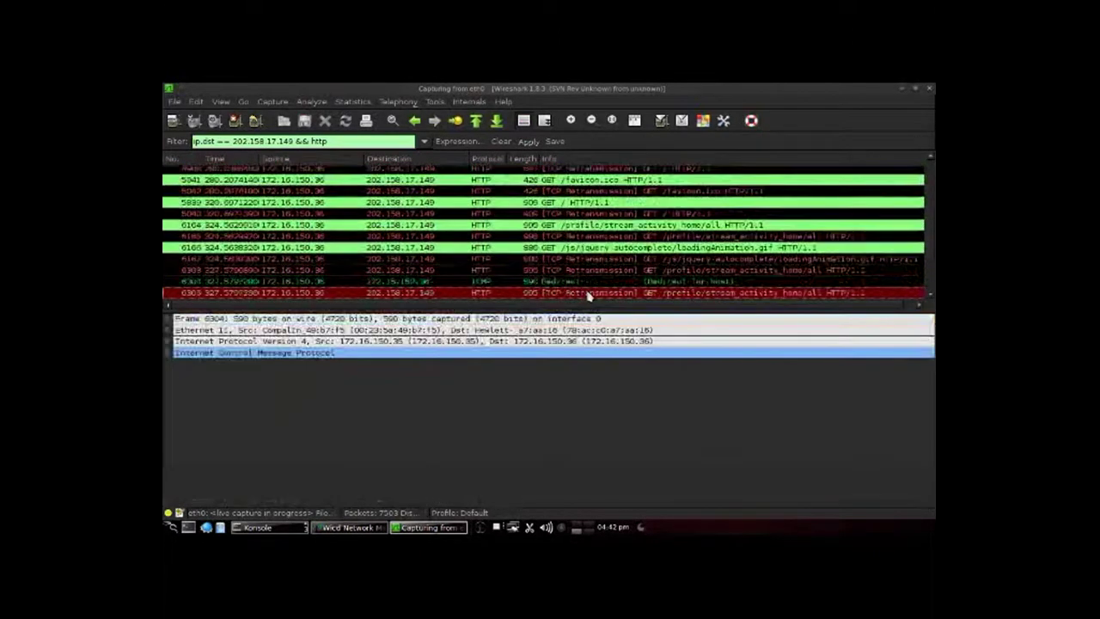
{"action": "left_click", "coordinate": [587, 294]}
{"action": "left_click", "coordinate": [587, 293]}
{"action": "left_click", "coordinate": [588, 293]}
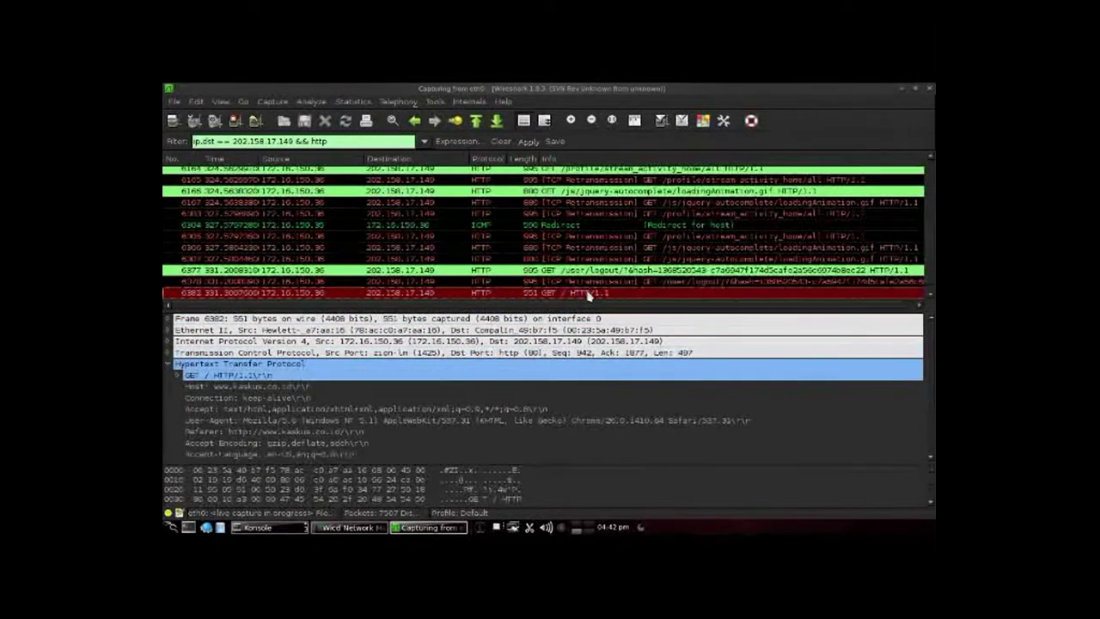
{"action": "key", "text": "Up"}
{"action": "key", "text": "Up"}
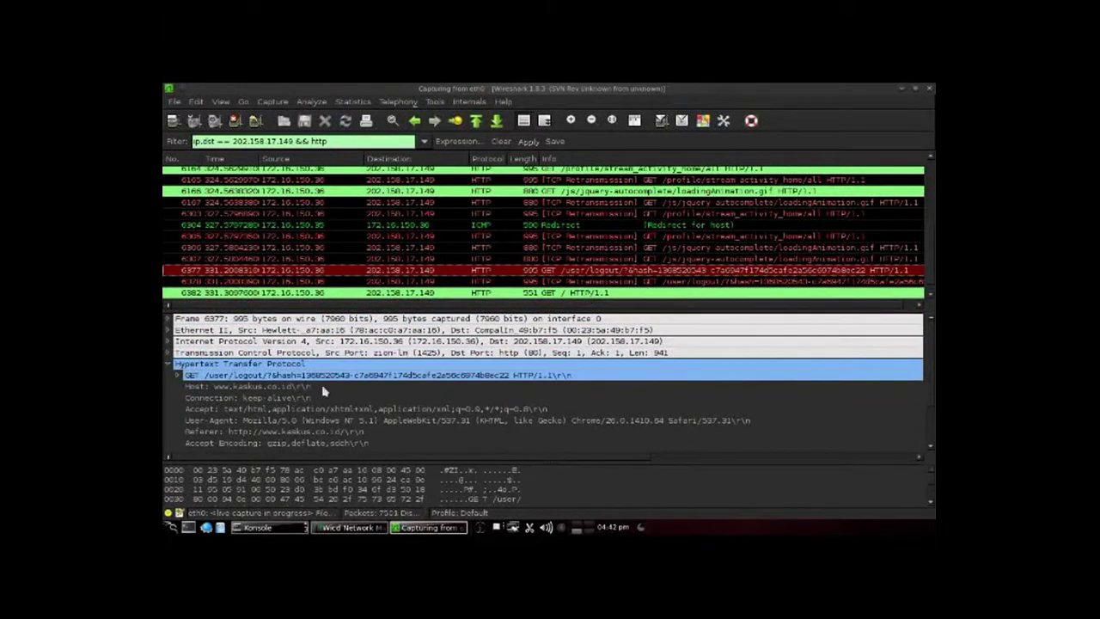
{"action": "left_click", "coordinate": [170, 365]}
{"action": "left_click", "coordinate": [170, 365]}
{"action": "scroll", "coordinate": [920, 456], "scroll_direction": "down", "scroll_amount": 2}
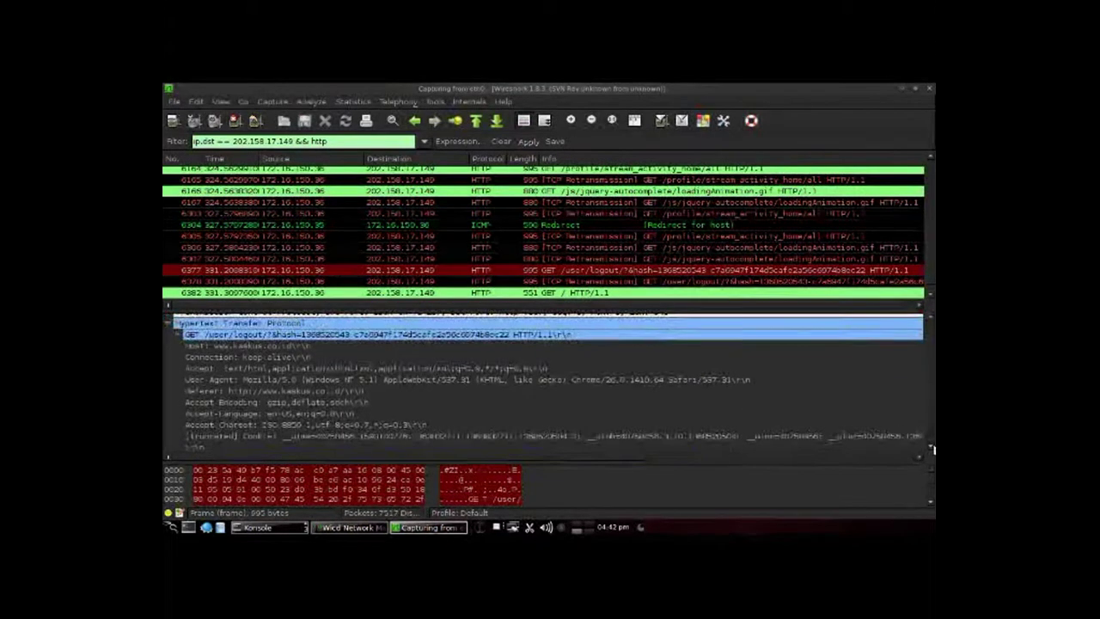
{"action": "left_click", "coordinate": [578, 282]}
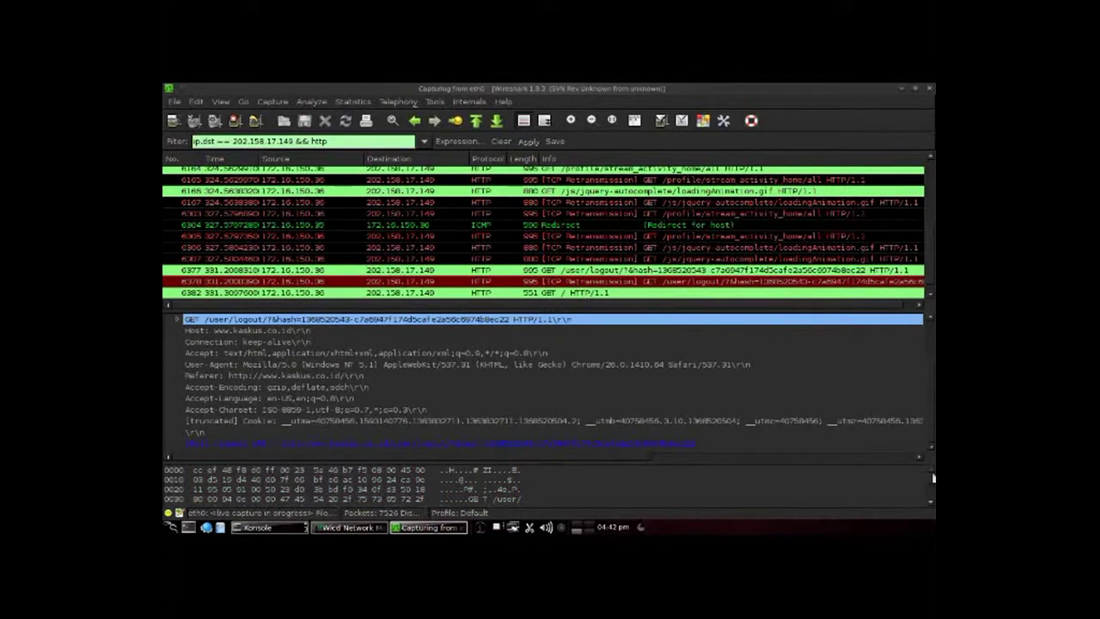
Step: Select the GET / request in frame 6382 and collapse its HTTP header details
{"action": "left_click", "coordinate": [701, 293]}
{"action": "left_click", "coordinate": [700, 293]}
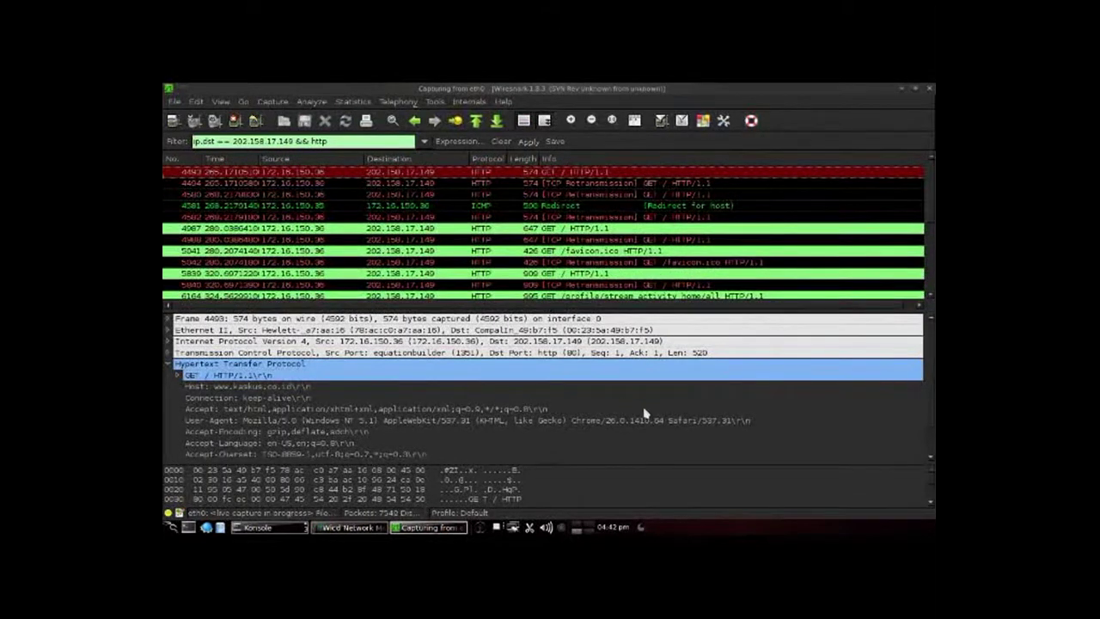
{"action": "scroll", "coordinate": [465, 396], "scroll_direction": "down", "scroll_amount": 1}
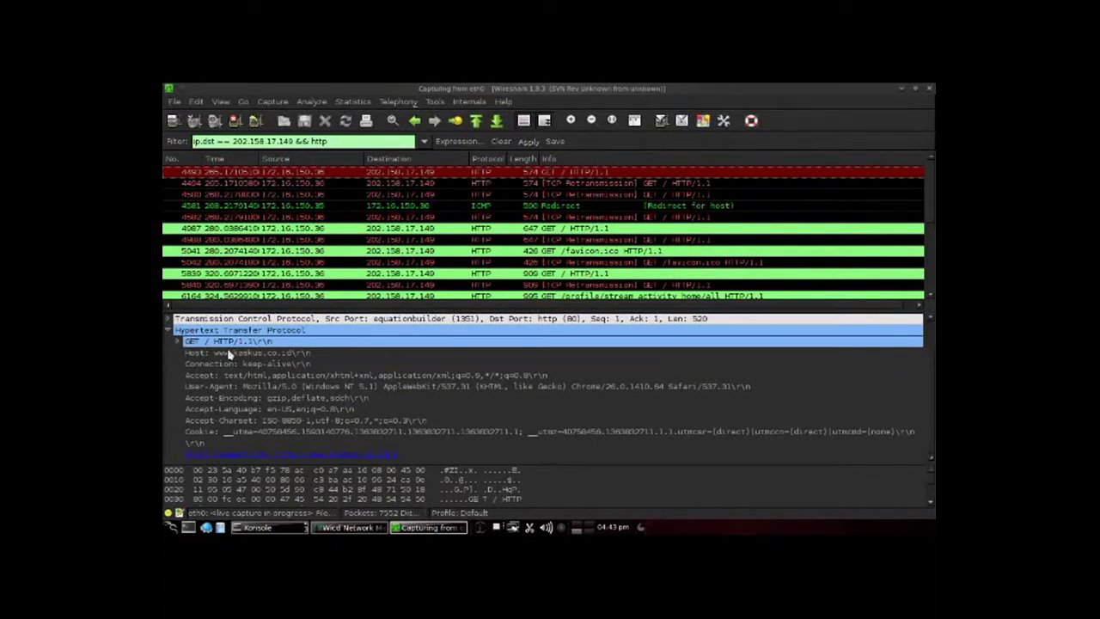
{"action": "left_click", "coordinate": [176, 332]}
{"action": "left_click", "coordinate": [173, 332]}
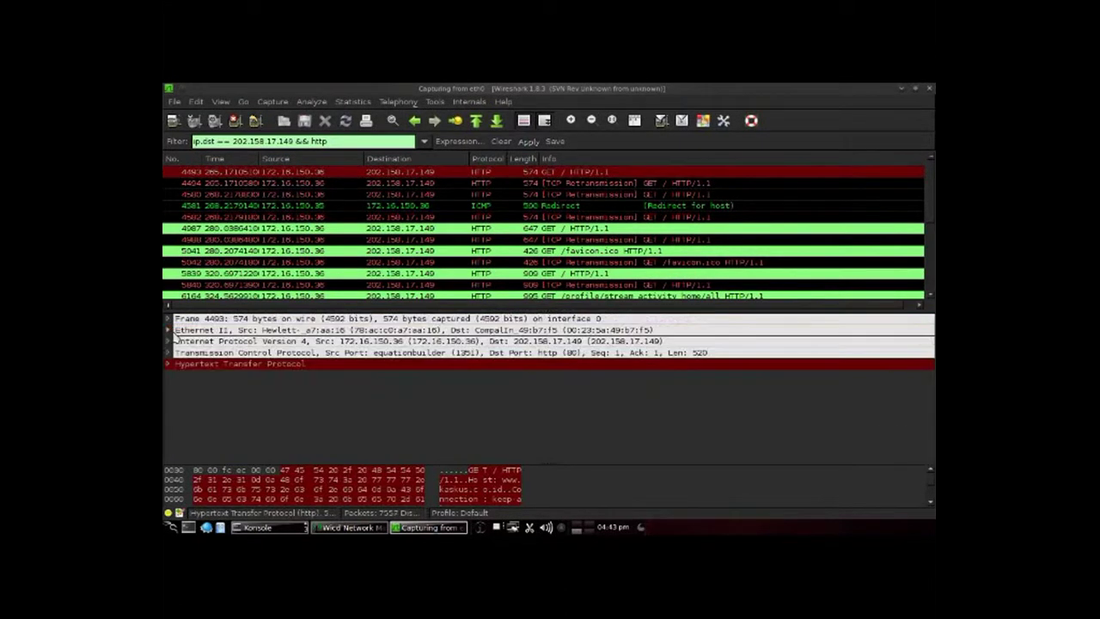